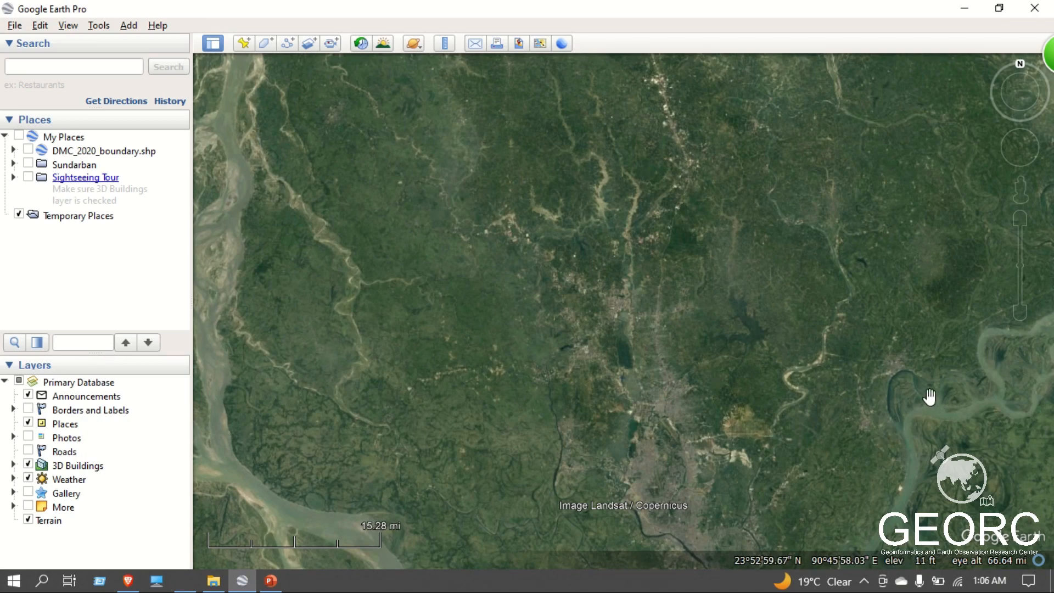
left_click_drag(776, 400, 698, 301)
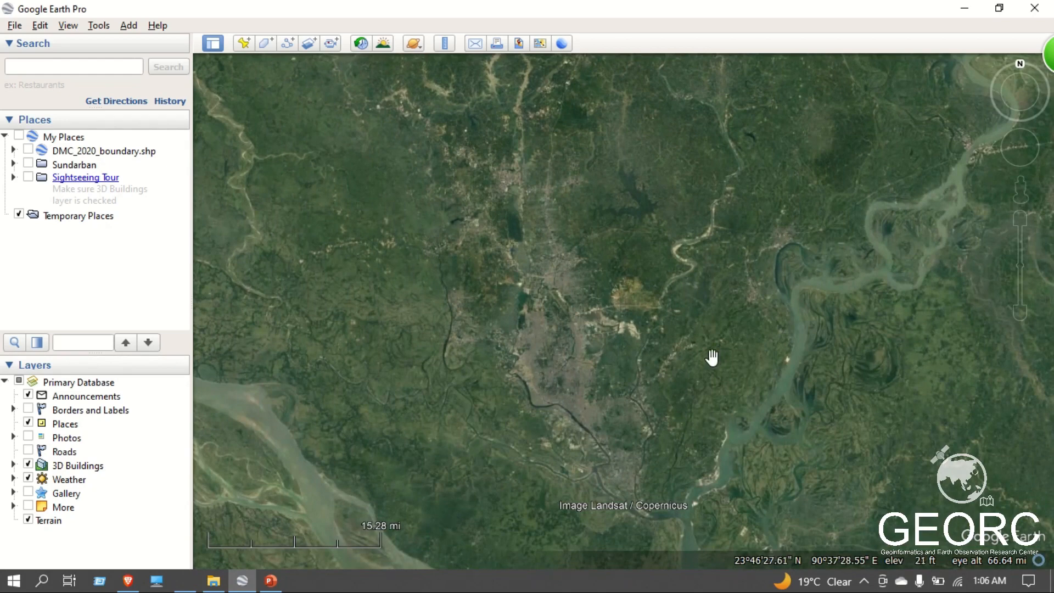
Switch to the Brave browser and search the web for "Dhaka city corporation image" in a new tab.
mouse_move(135, 584)
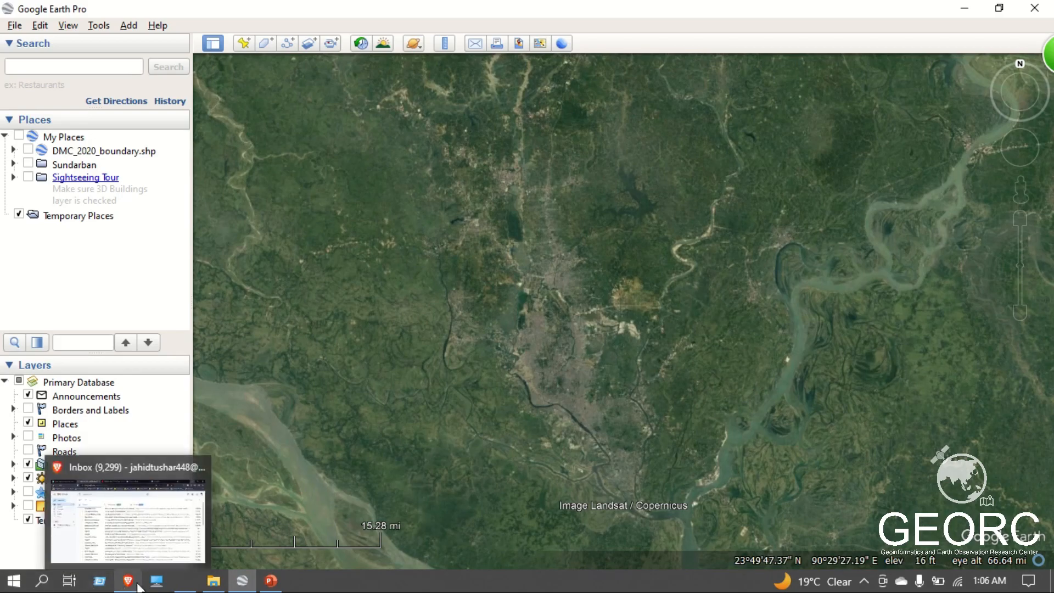
left_click(104, 510)
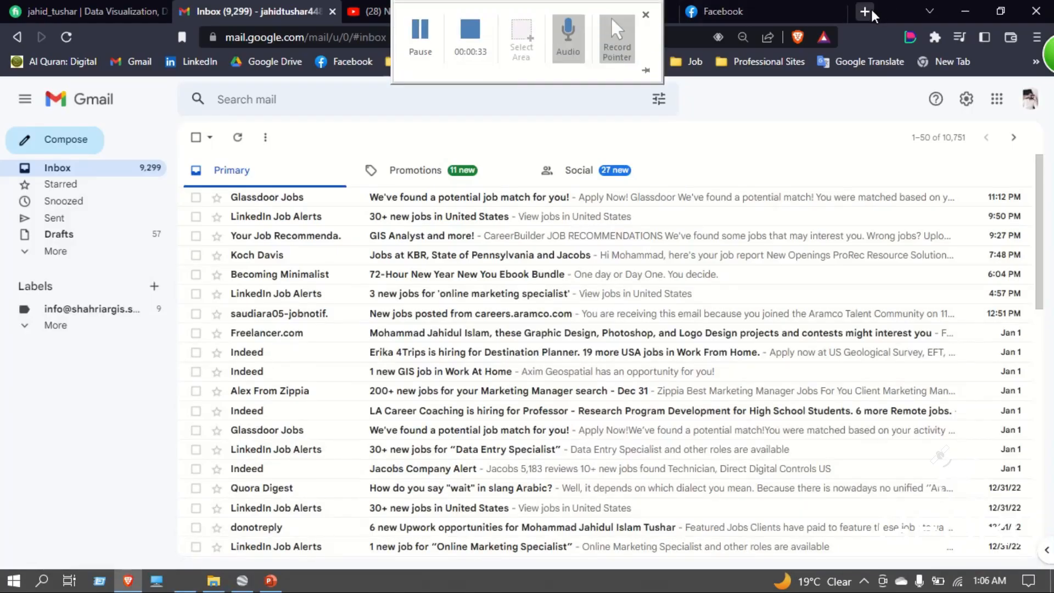
left_click(865, 12)
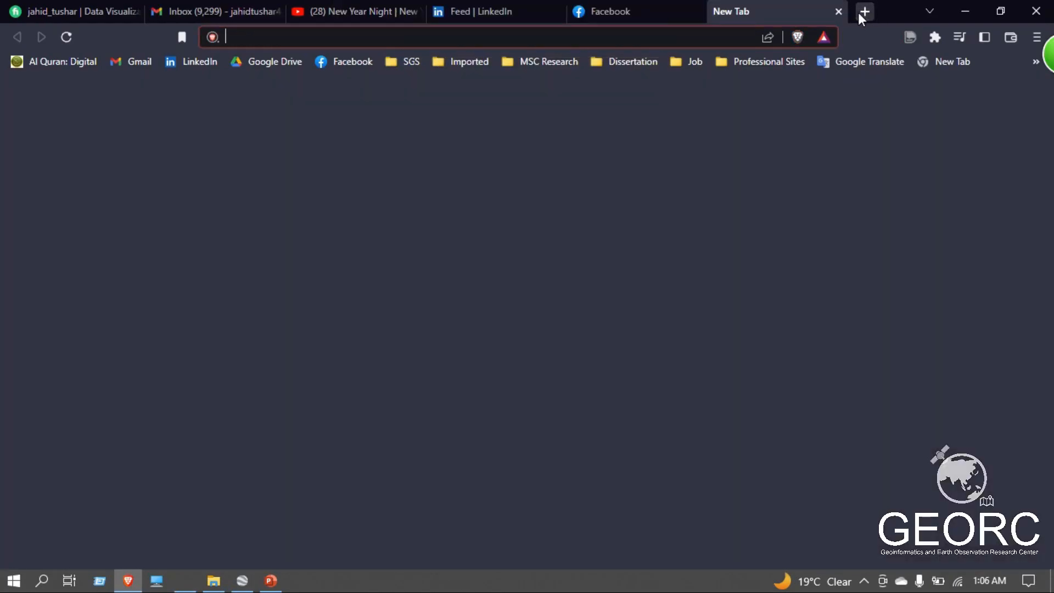
type("Dhaka cityu")
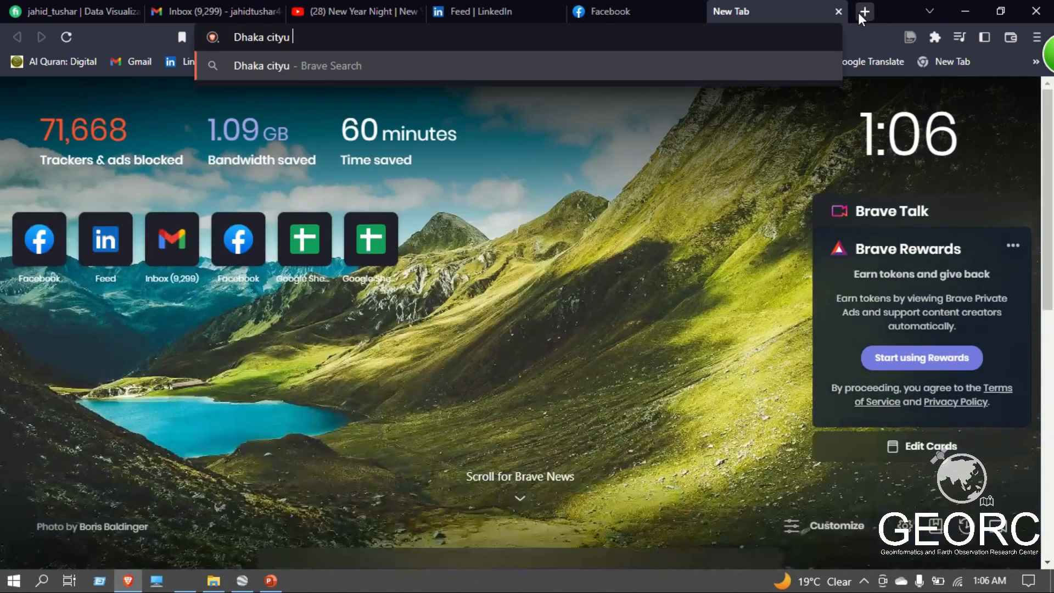
key("BackSpace")
type("cor")
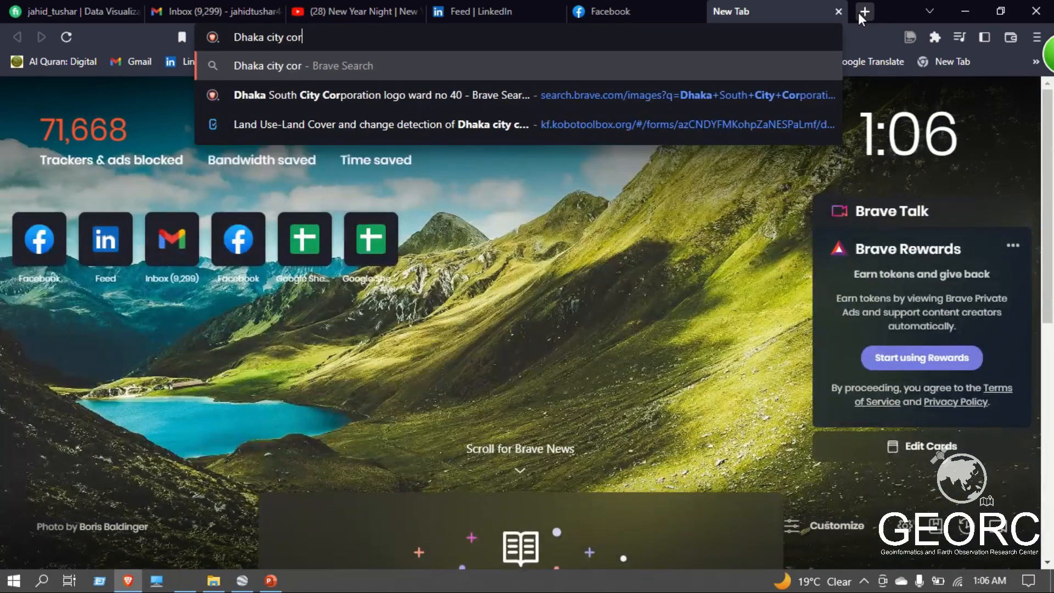
type("poration s")
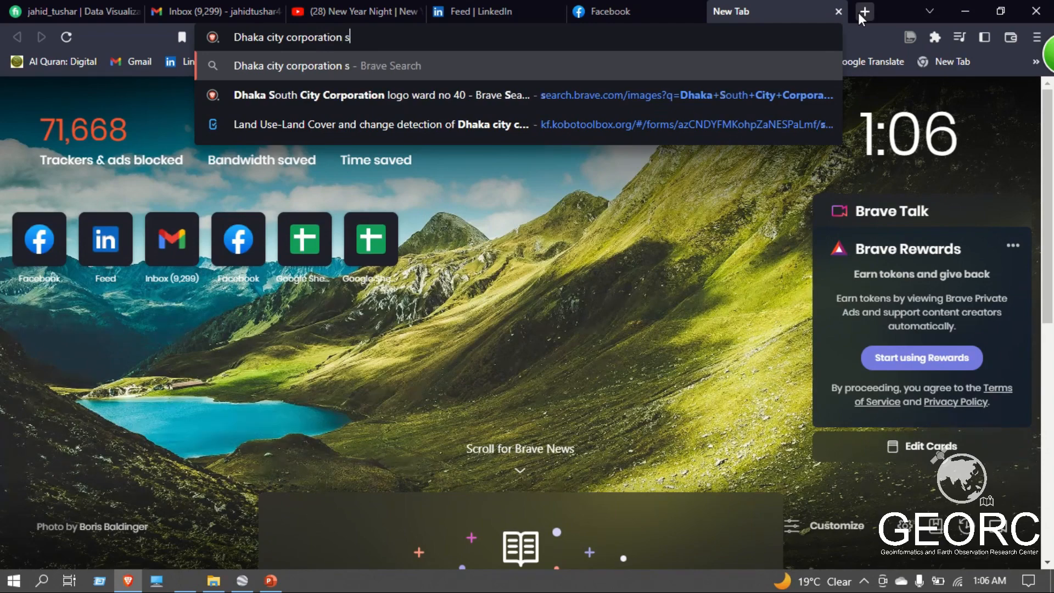
type("hap")
key("BackSpace")
key("BackSpace")
key("BackSpace")
key("BackSpace")
type("a")
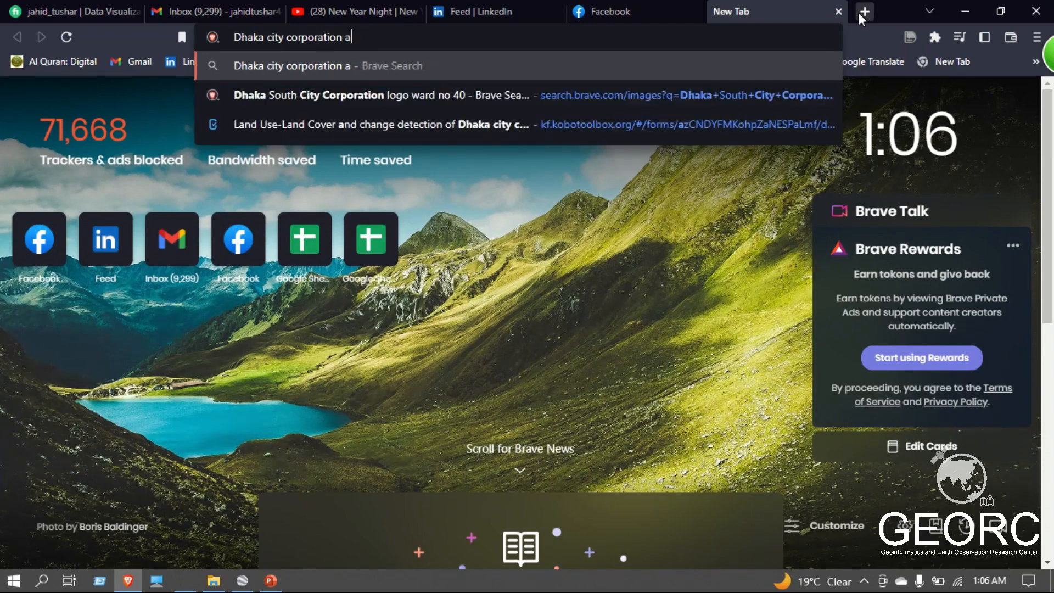
key("BackSpace")
type("image")
key("Return")
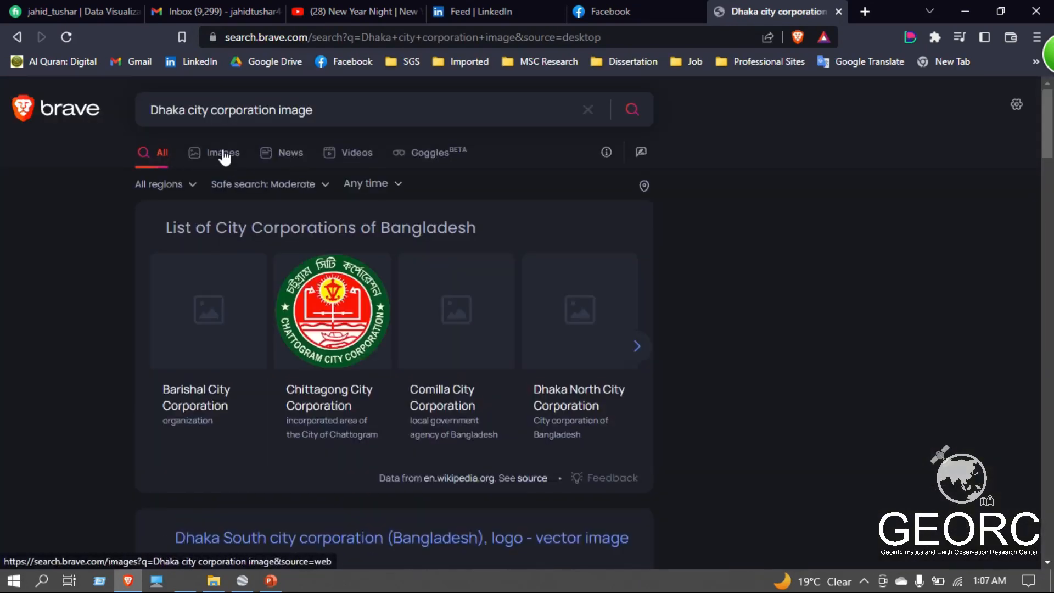
Show the image results and change the search to "Dhaka city corporation map".
left_click(223, 153)
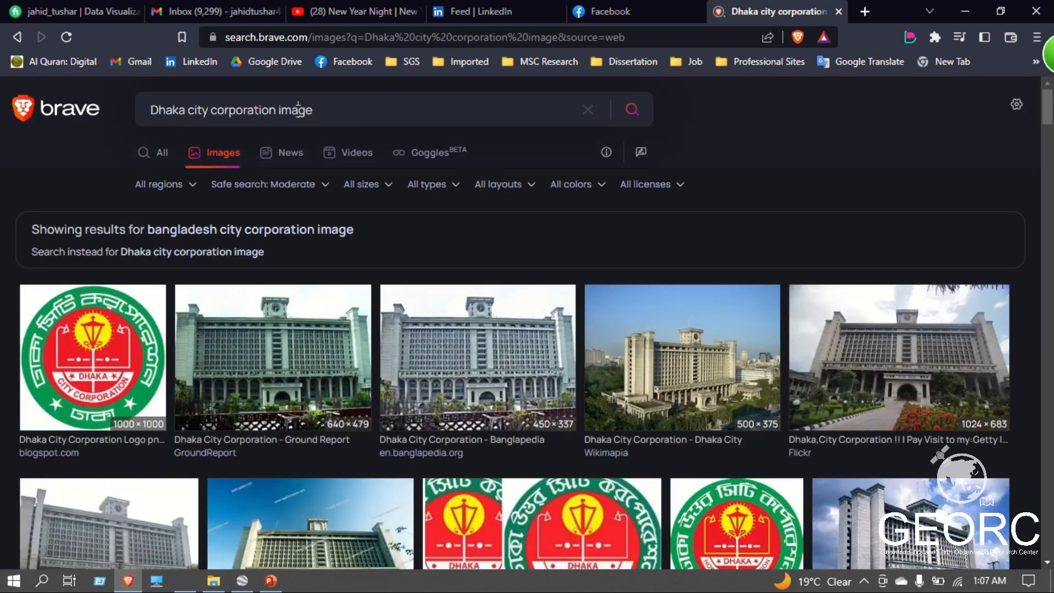
double_click(300, 110)
key("BackSpace")
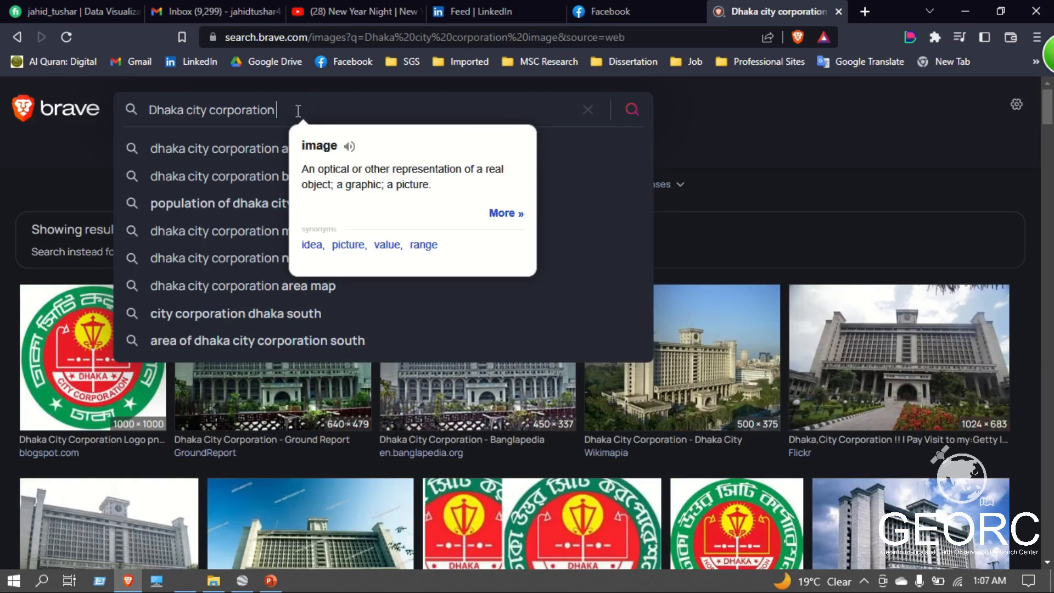
type("map")
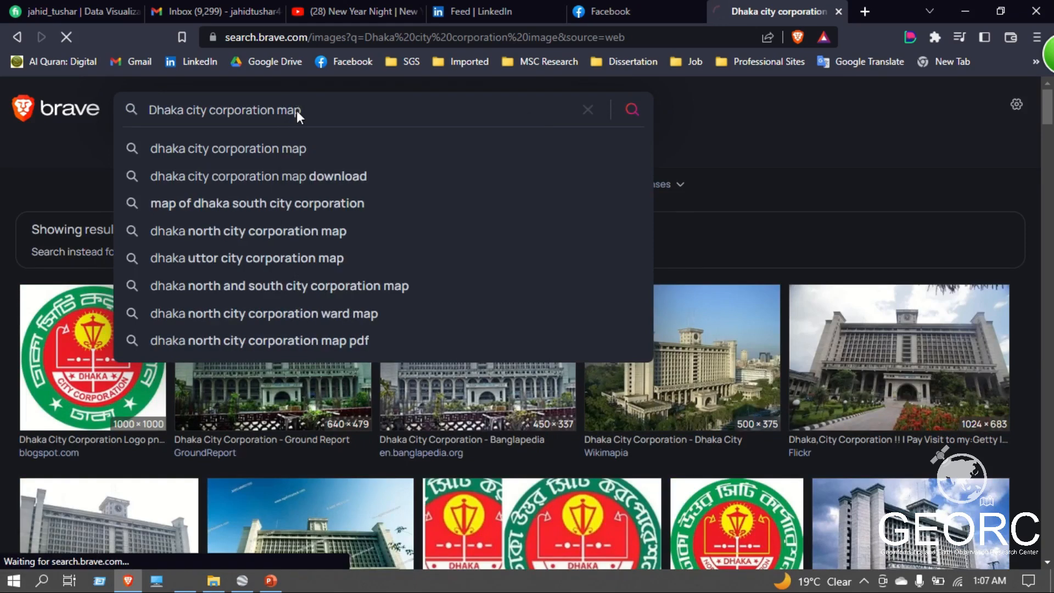
key("Return")
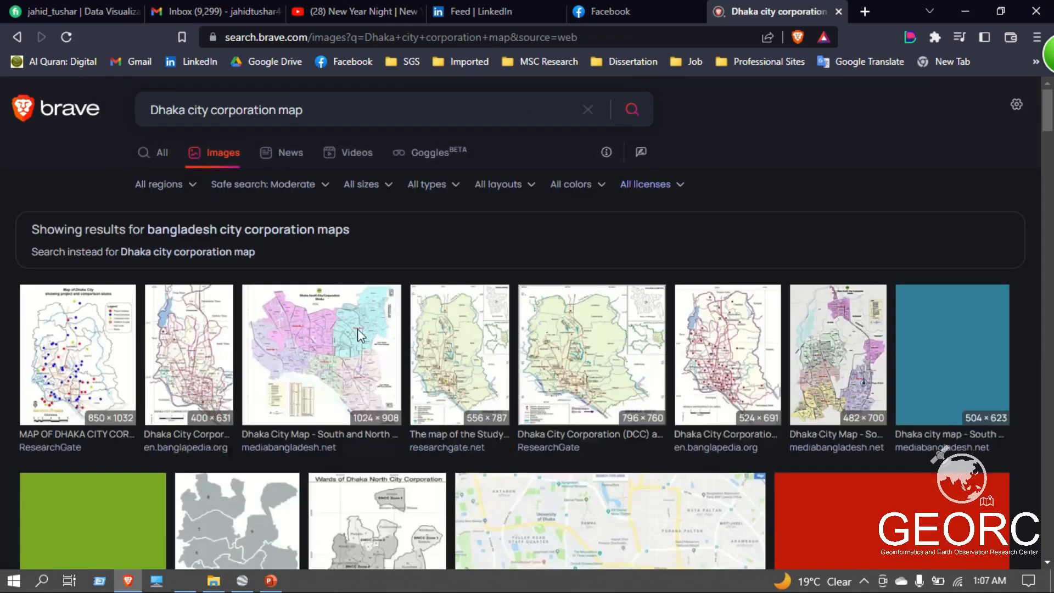
Preview the ResearchGate map of Dhaka City Corporation and the 482 × 700 South and North City Corporation map, and look through further results.
left_click(100, 356)
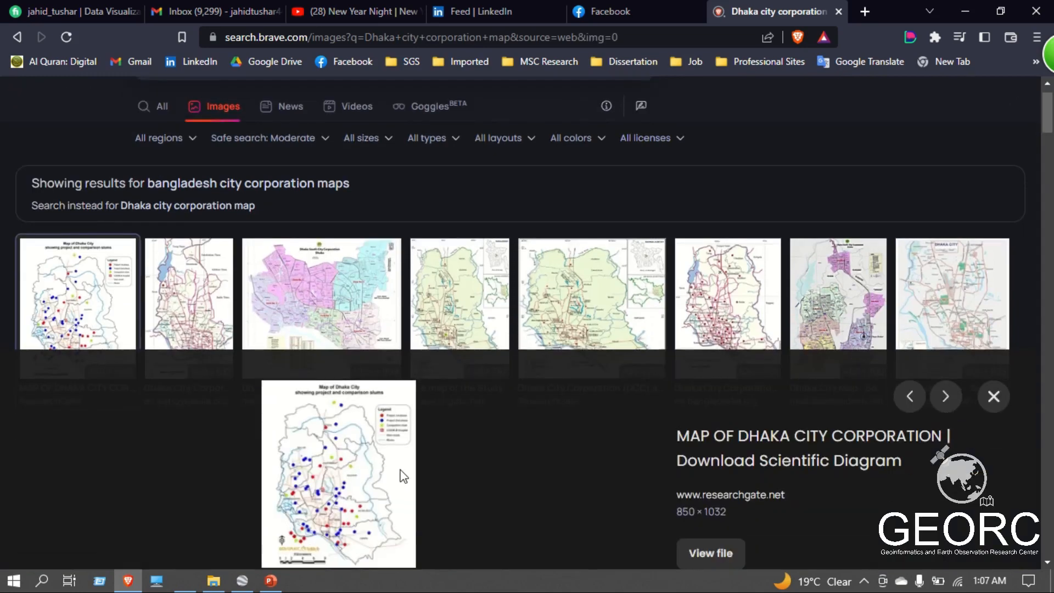
scroll(729, 376, "up", 2)
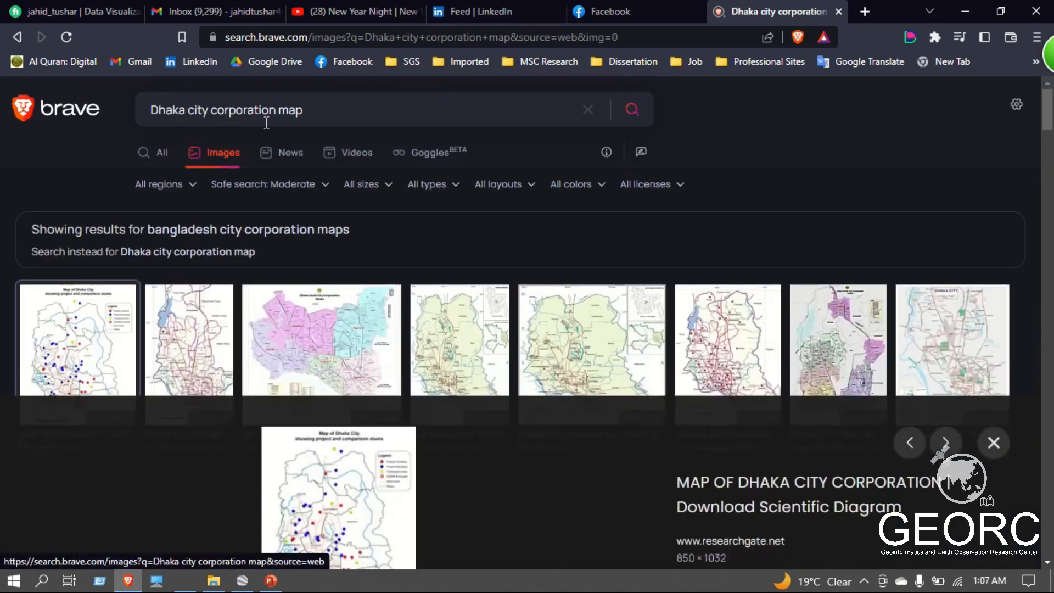
left_click(835, 352)
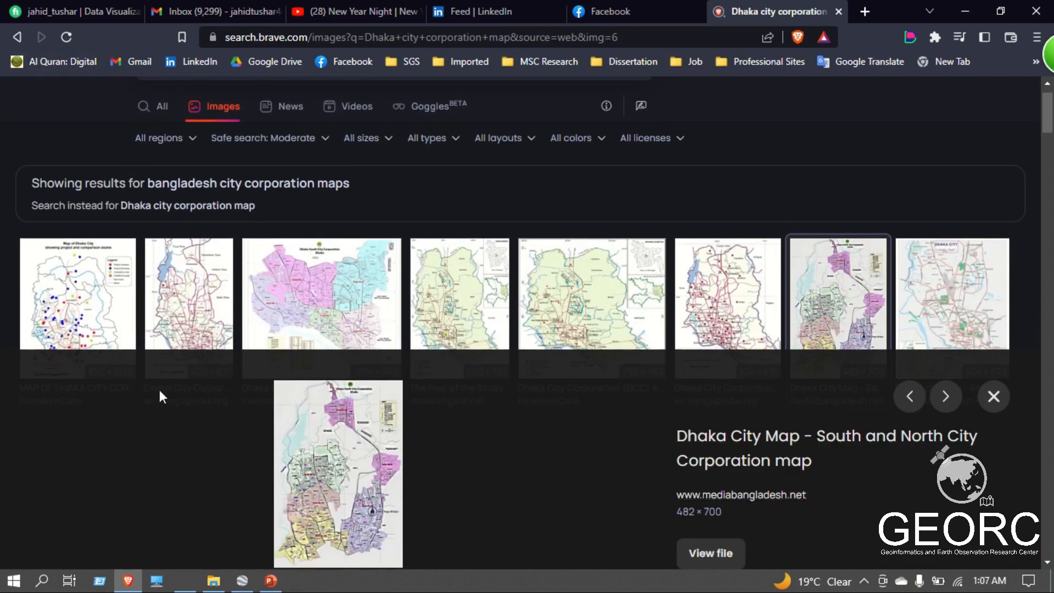
scroll(162, 390, "down", 10)
scroll(169, 383, "up", 10)
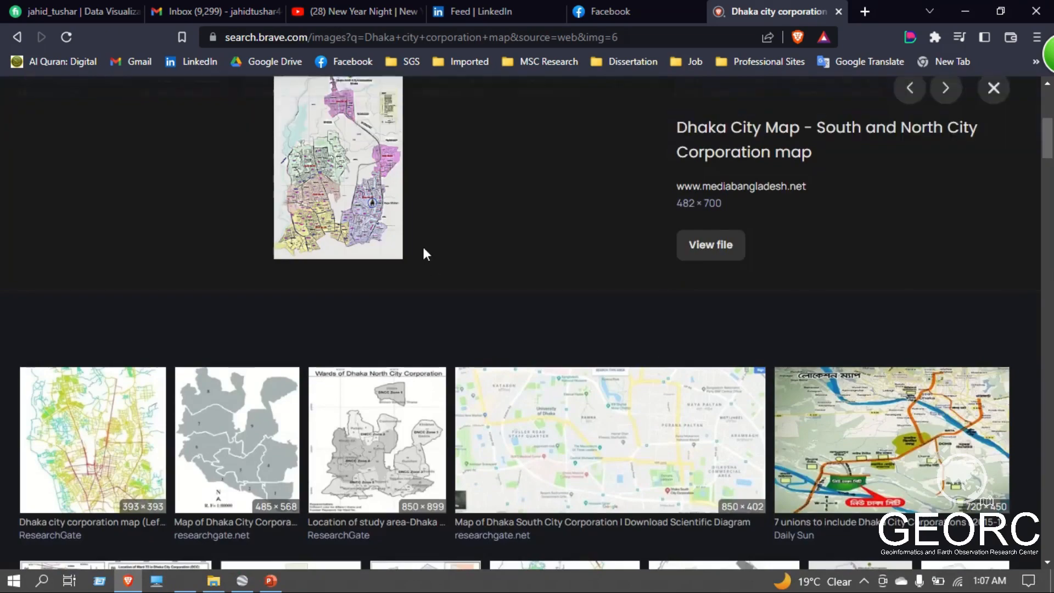
scroll(789, 368, "down", 4)
scroll(746, 359, "down", 1)
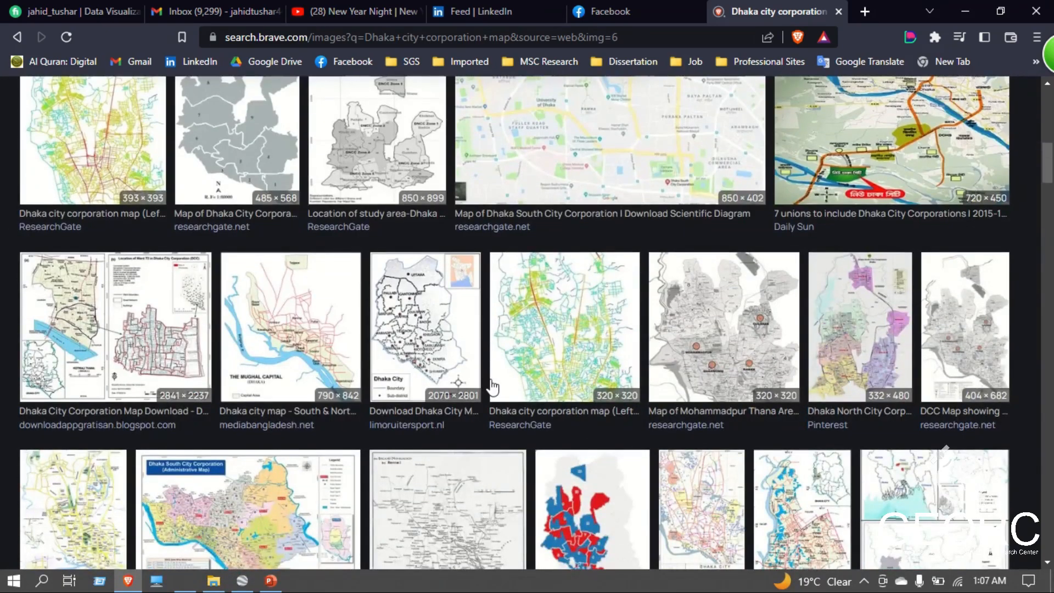
Preview the "Download Dhaka City Map" result and compare it with the ResearchGate map and the surrounding image results.
left_click(432, 308)
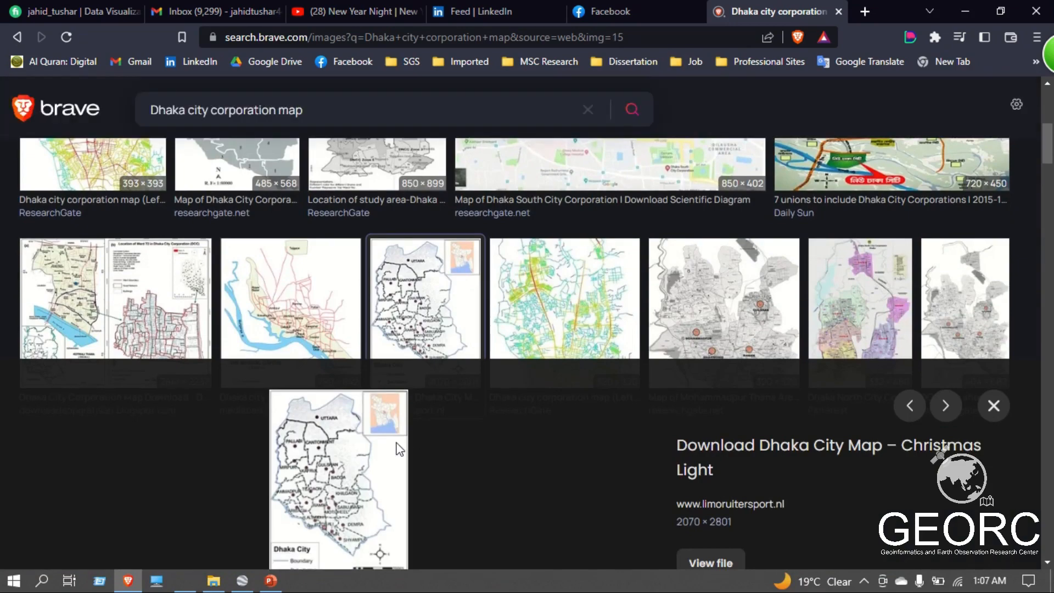
scroll(414, 434, "up", 8)
left_click(92, 335)
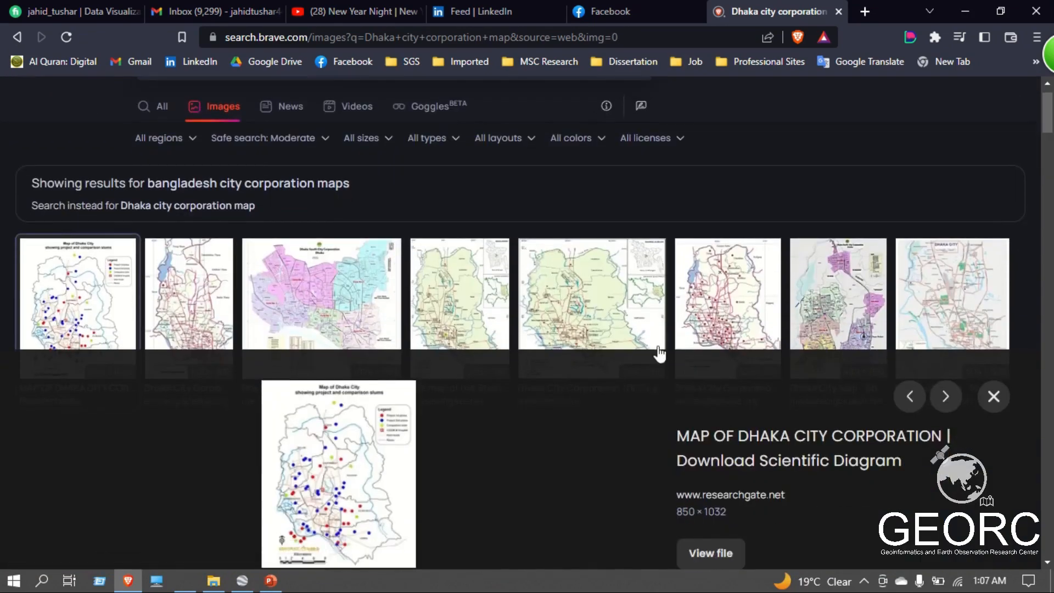
scroll(360, 428, "down", 5)
scroll(351, 340, "up", 3)
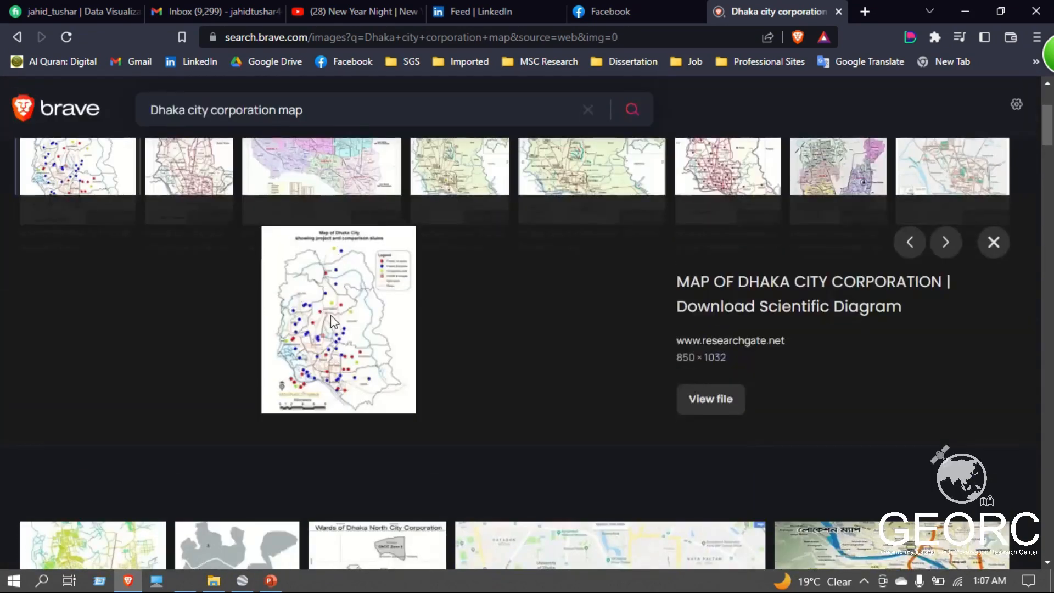
scroll(350, 335, "down", 6)
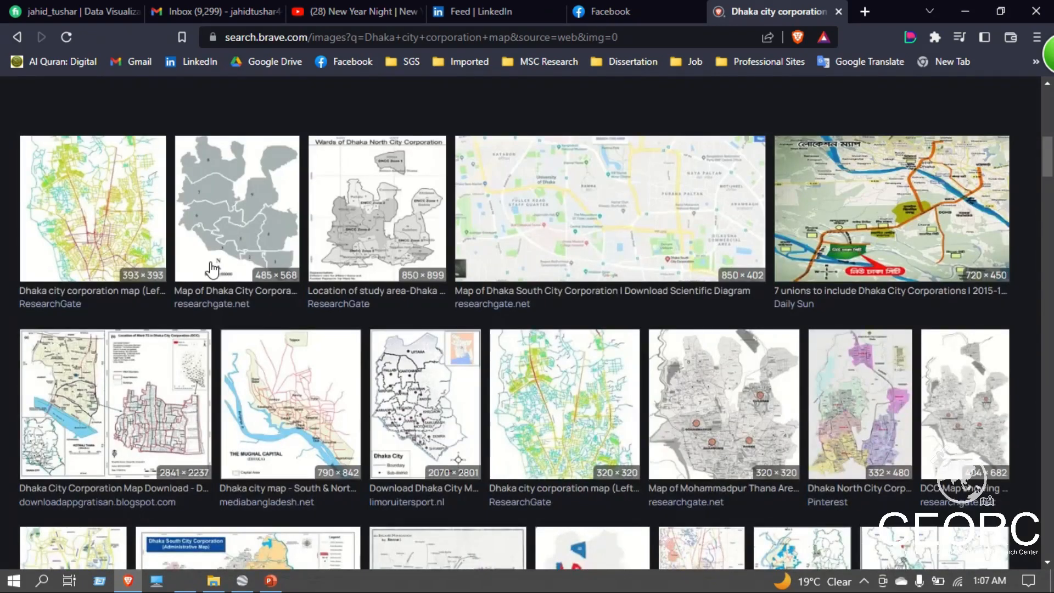
scroll(680, 436, "up", 3)
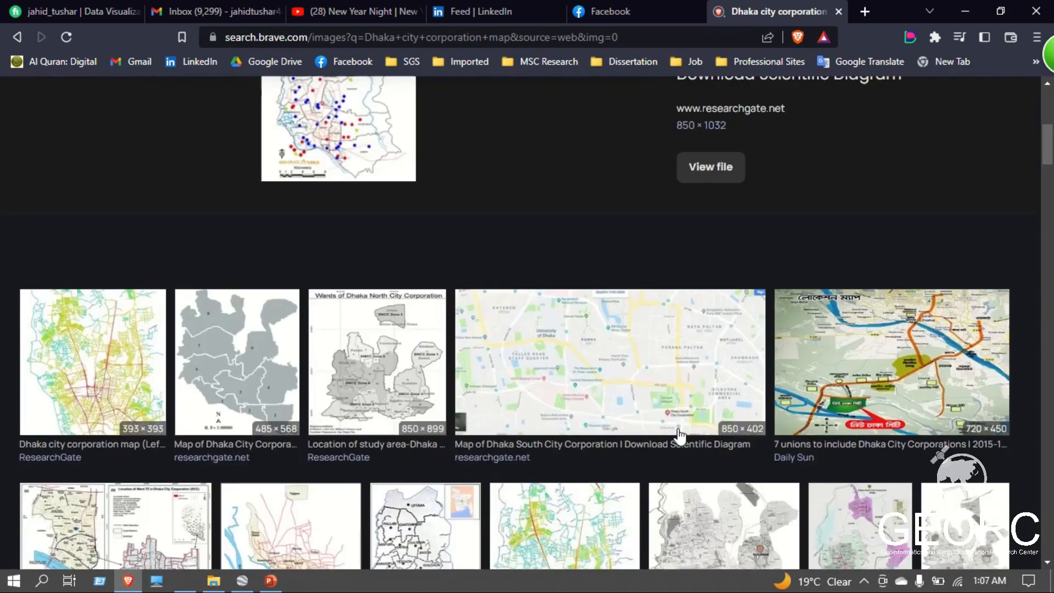
scroll(678, 435, "down", 3)
scroll(159, 258, "up", 1)
scroll(160, 259, "up", 3)
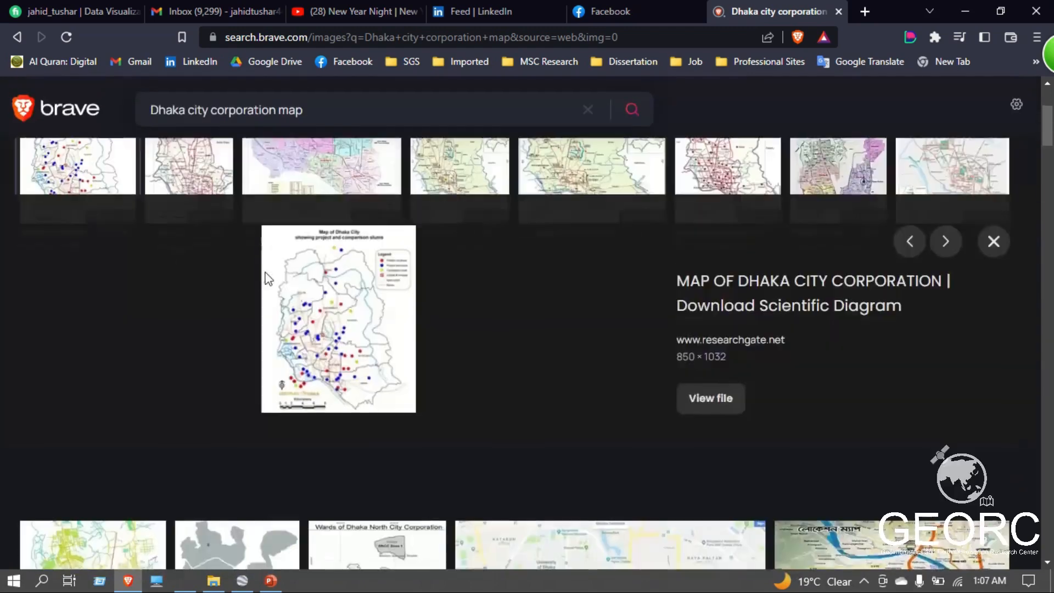
scroll(168, 311, "up", 2)
Preview the Banglapedia map, and open the 1024 × 908 Dhaka South City Corporation map from mediabangladesh.net at full size.
left_click(168, 312)
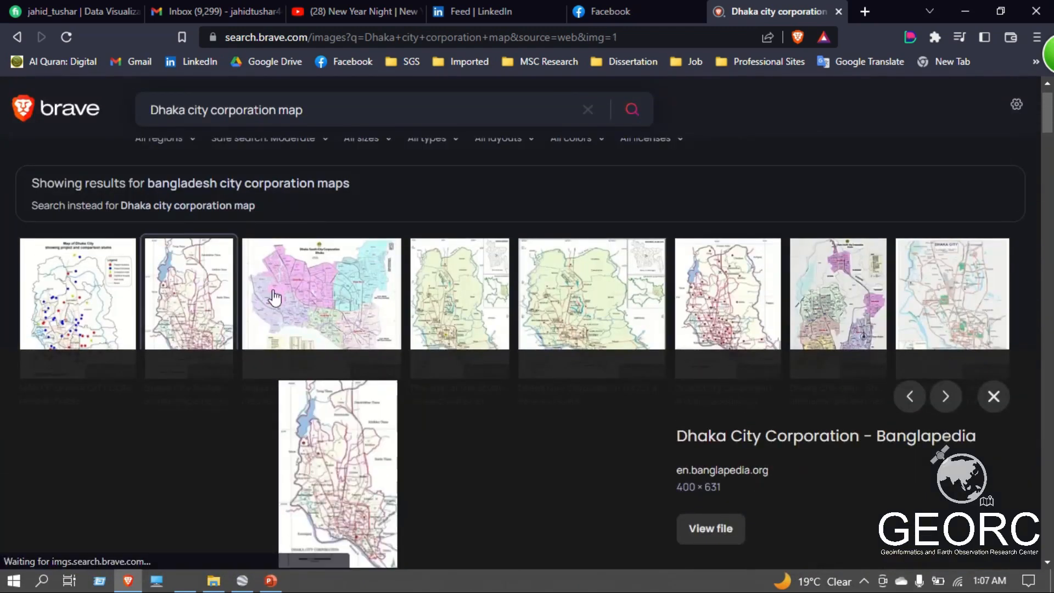
left_click(301, 294)
scroll(414, 345, "down", 2)
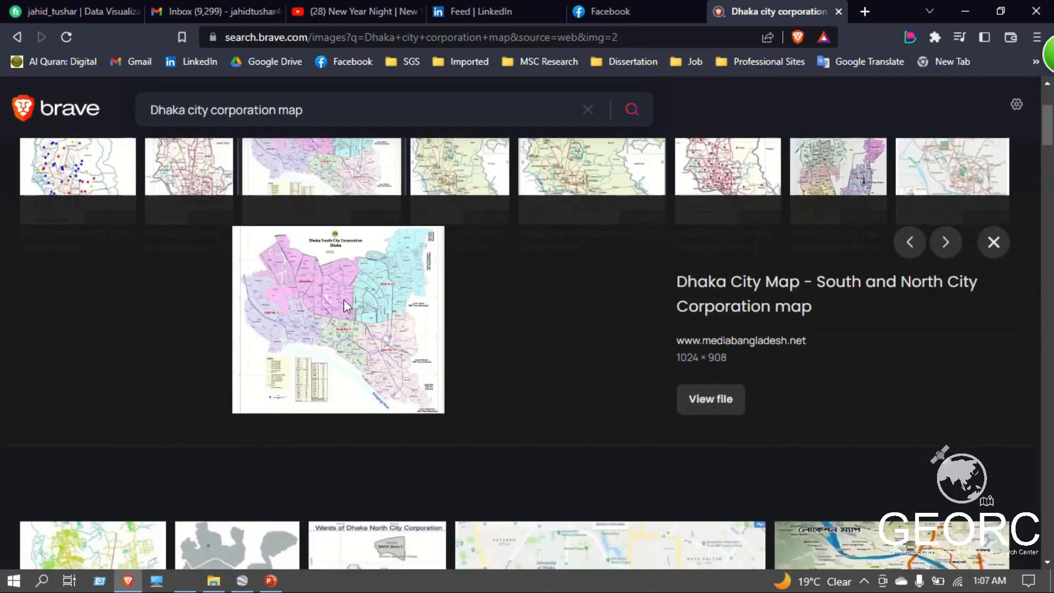
left_click(702, 394)
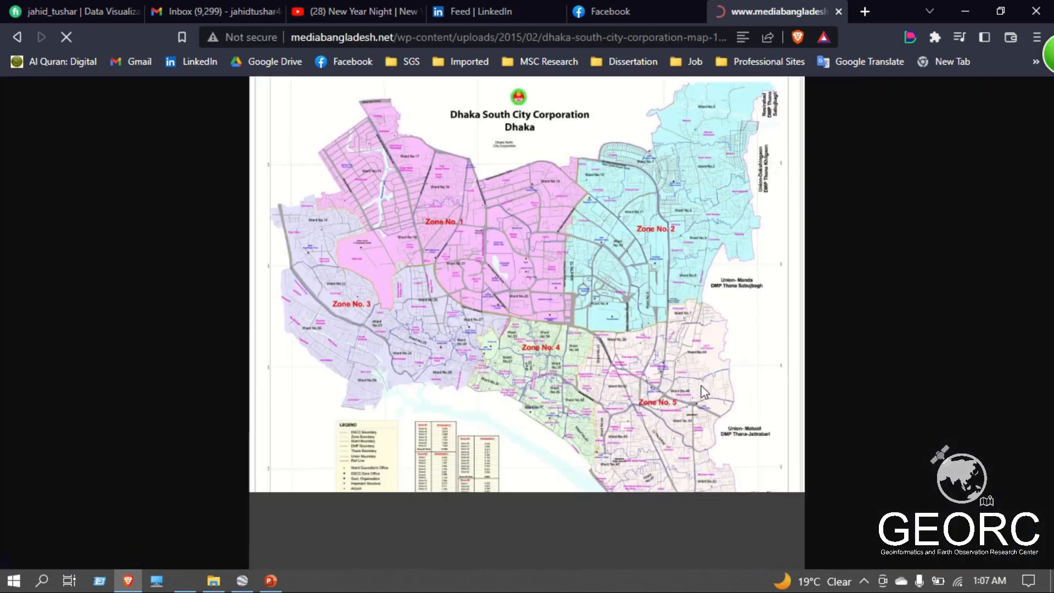
Start saving the Dhaka South City Corporation map image and choose the Desktop as the save location.
right_click(543, 225)
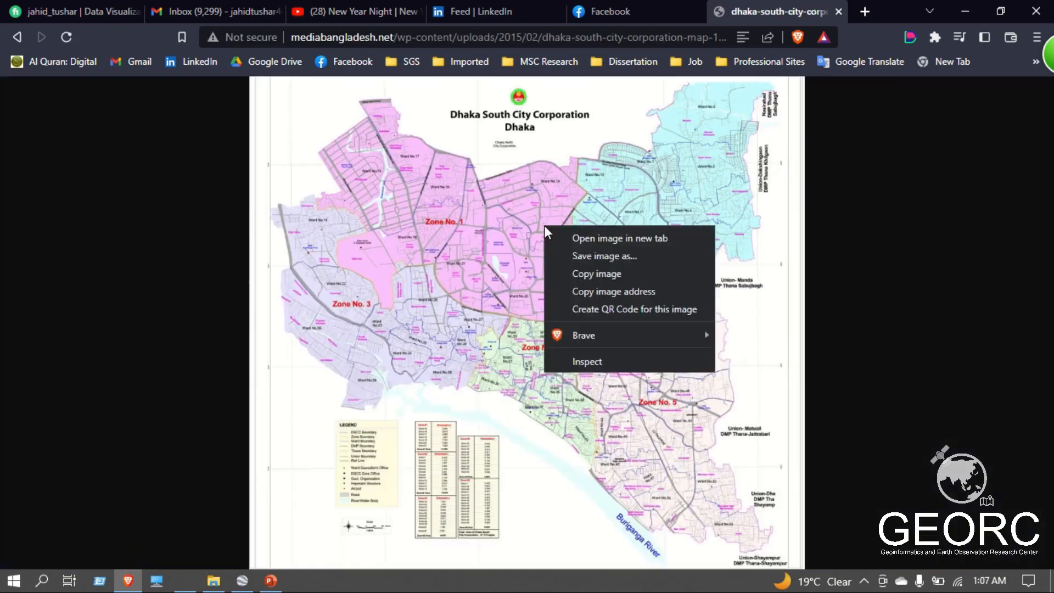
left_click(610, 263)
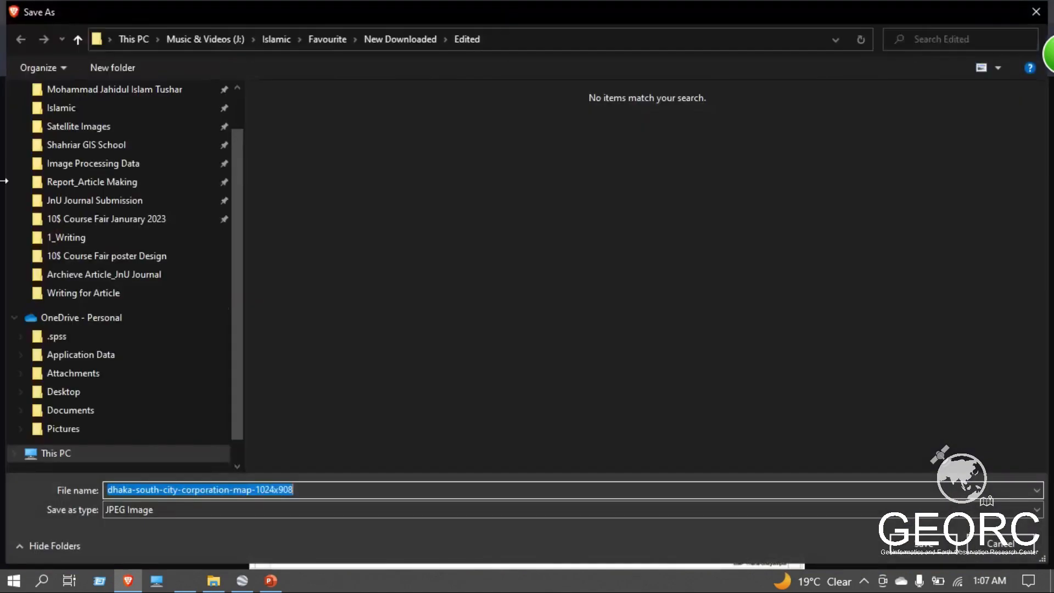
scroll(123, 369, "down", 1)
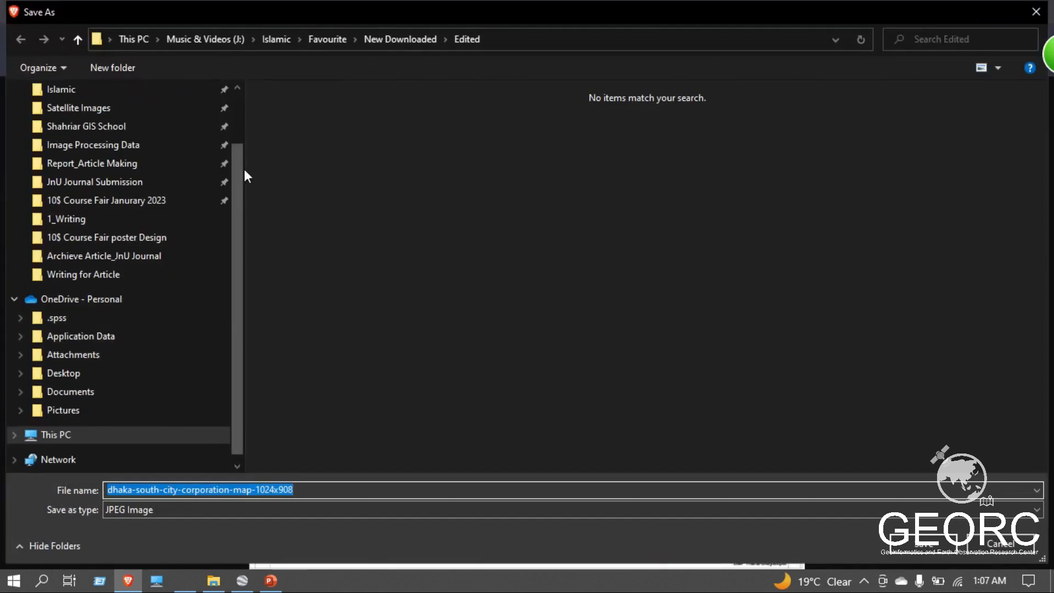
scroll(70, 131, "up", 2)
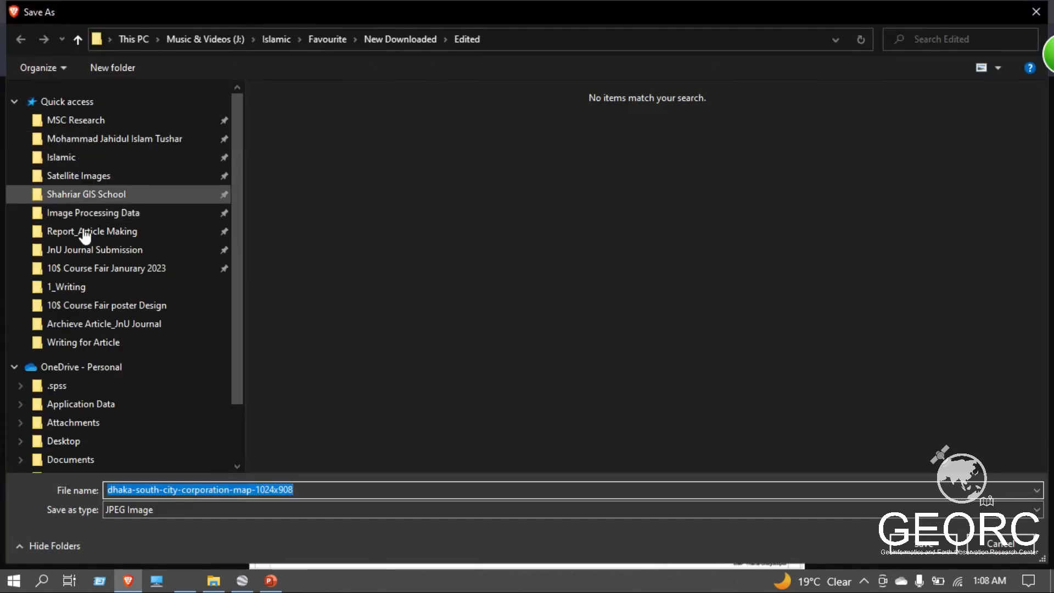
scroll(84, 433, "down", 3)
left_click(91, 416)
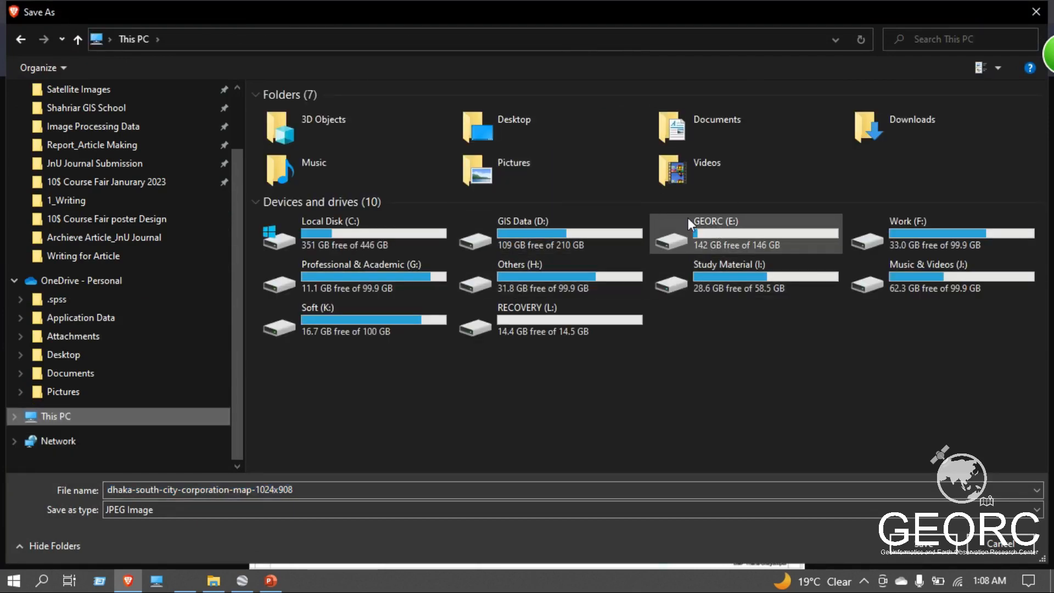
double_click(509, 124)
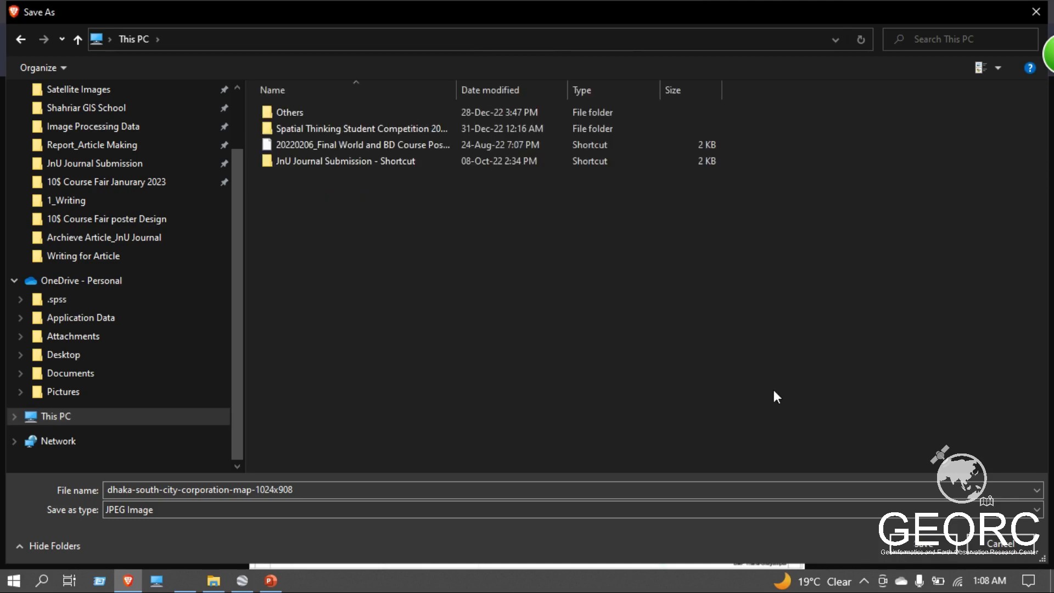
Create a new folder named DCC on the Desktop while saving the image.
right_click(626, 390)
mouse_move(689, 361)
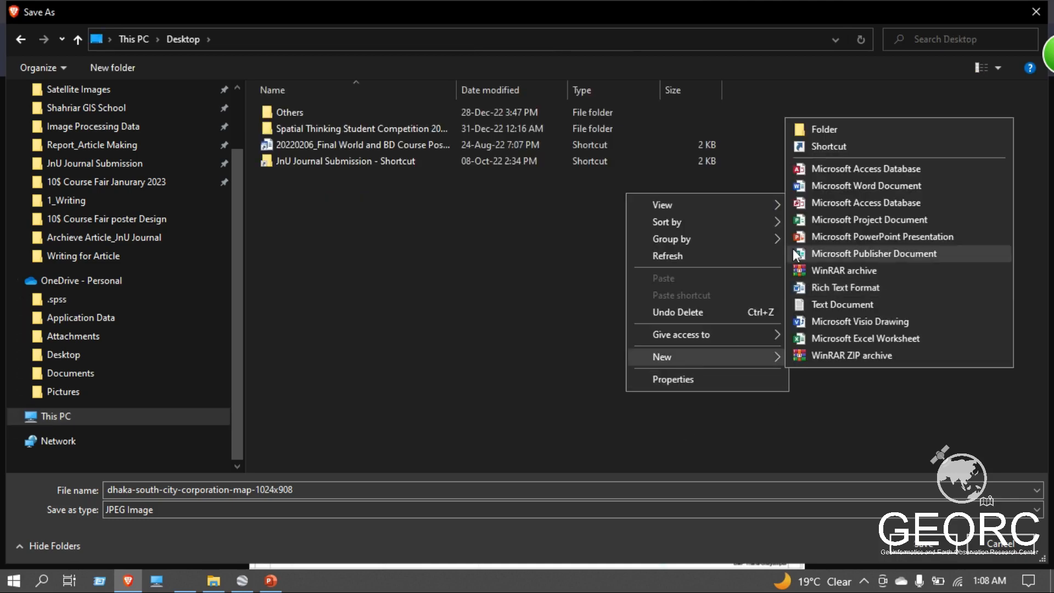
left_click(814, 130)
type("DCC")
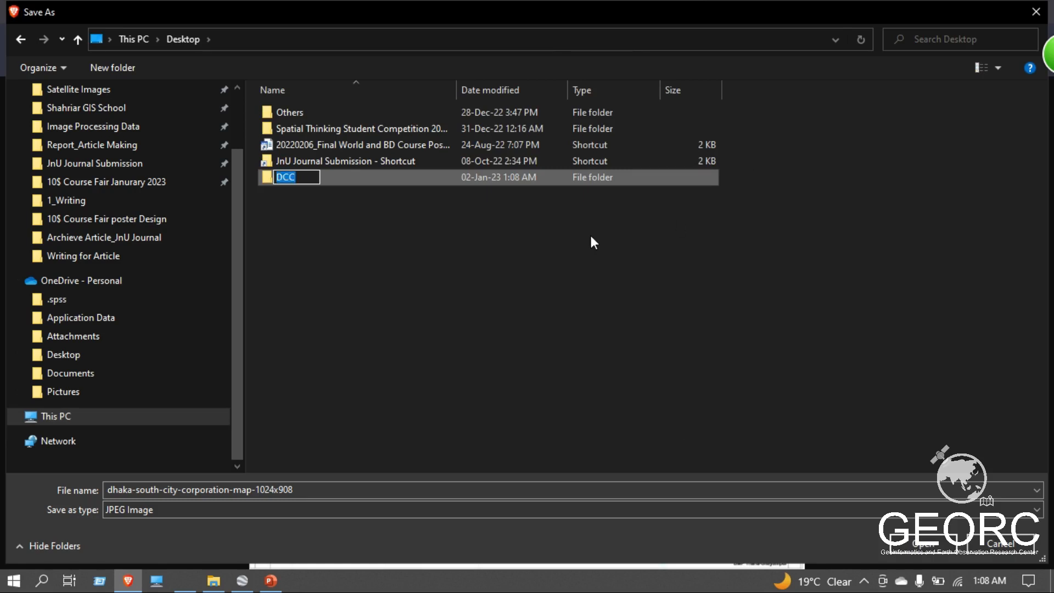
key("ctrl+x")
key("ctrl+z")
left_click(425, 276)
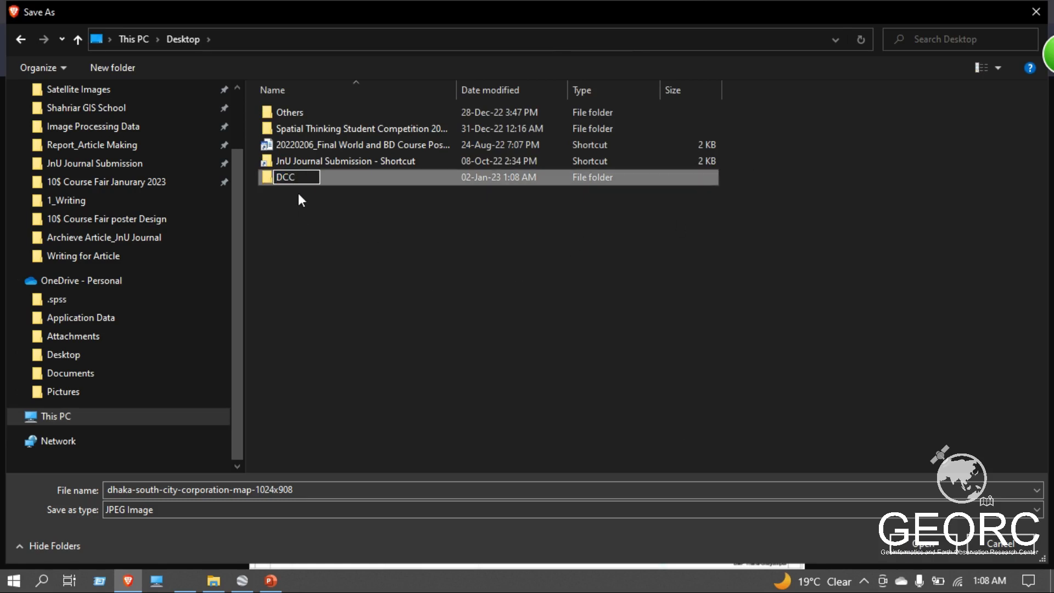
key("Return")
Save the Dhaka South City Corporation map as a JPEG in the DCC folder and switch to Google Earth Pro.
double_click(294, 177)
left_click(924, 545)
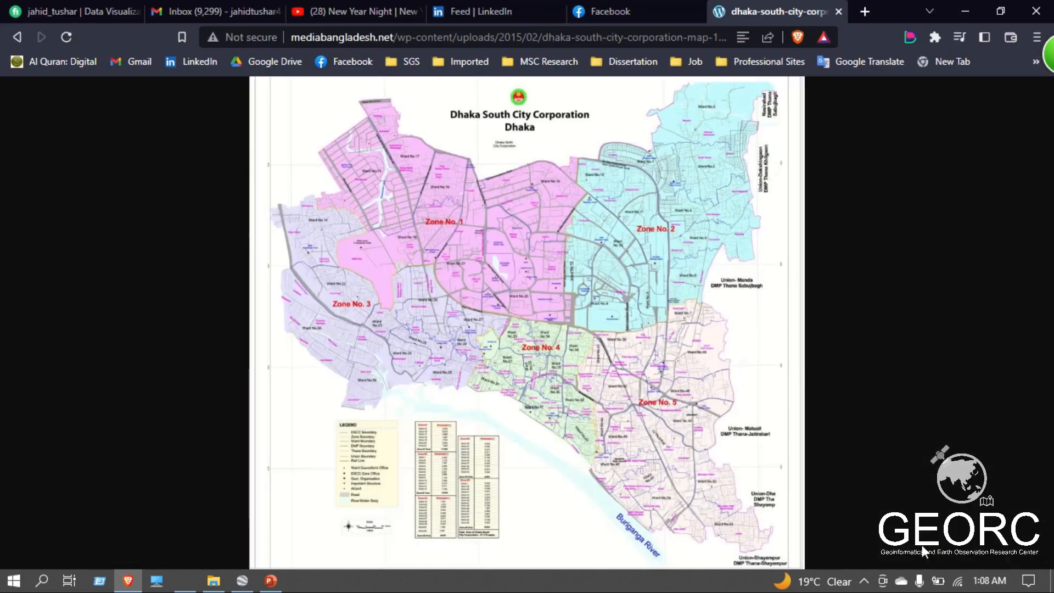
left_click(965, 8)
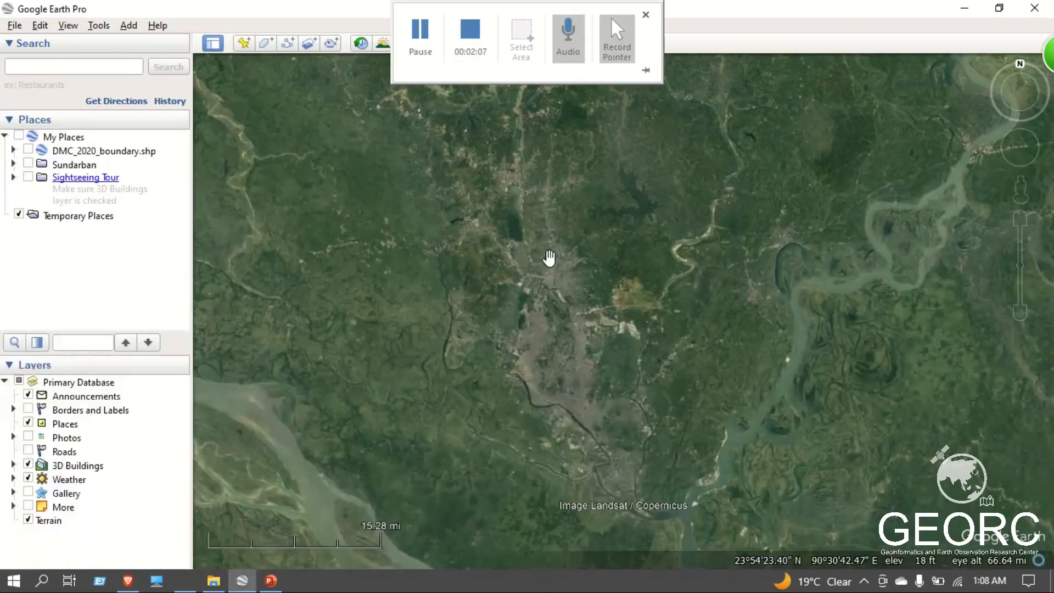
Start a new image overlay and try shrinking and moving its empty frame over the Dhaka urban area.
left_click_drag(602, 393, 567, 376)
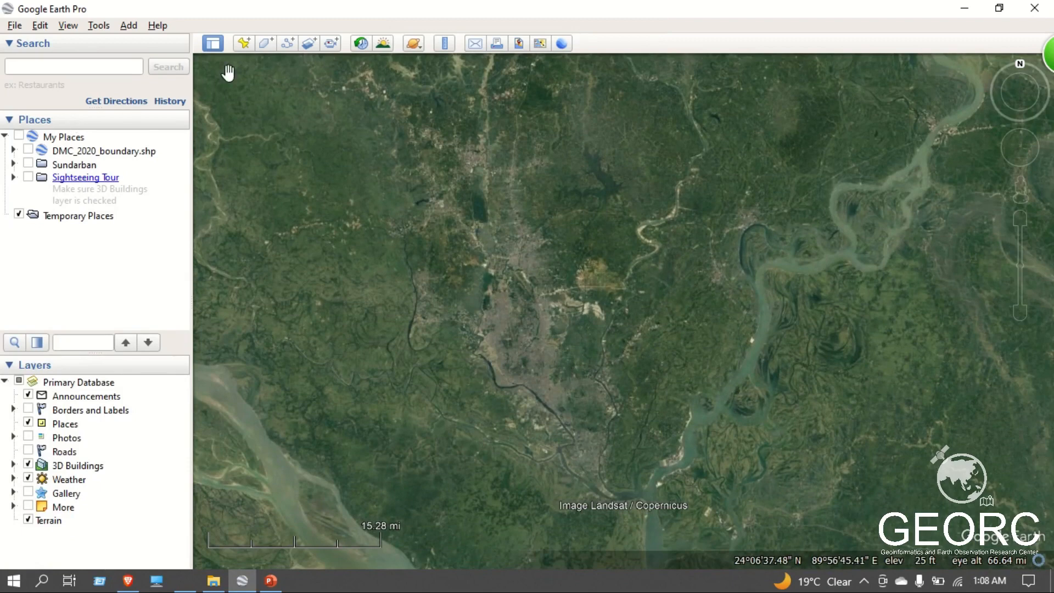
left_click(309, 44)
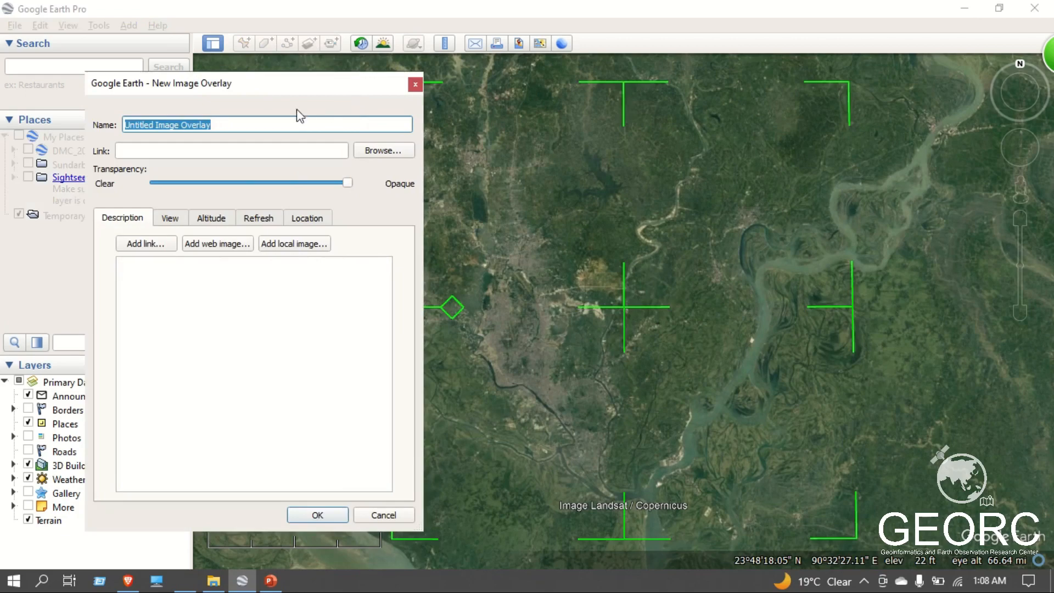
left_click_drag(263, 90, 286, 91)
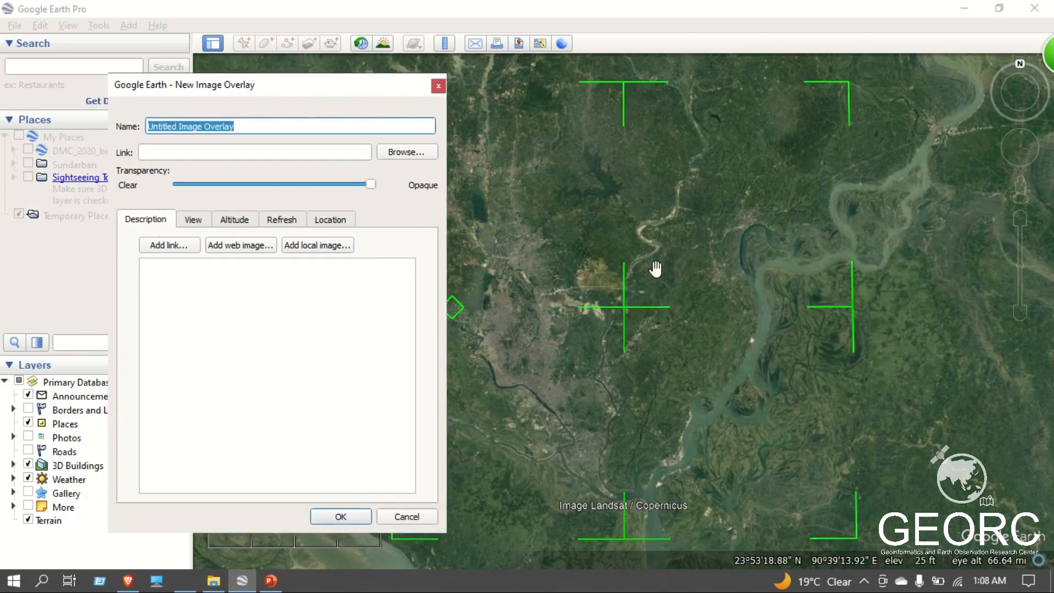
left_click_drag(656, 270, 763, 216)
scroll(671, 341, "up", 2)
scroll(670, 342, "down", 3)
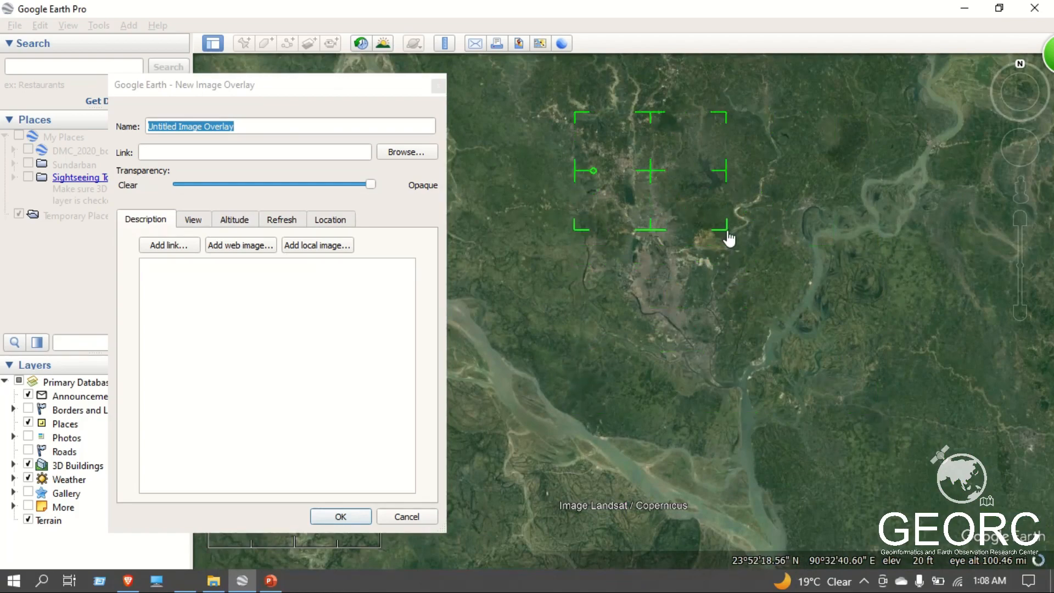
left_click_drag(729, 235, 706, 245)
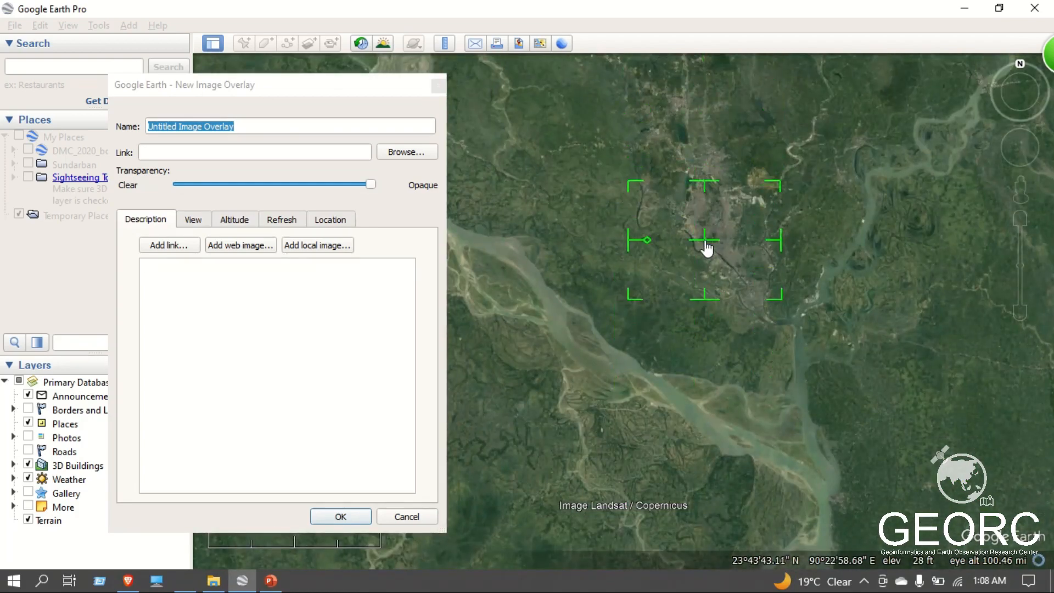
left_click_drag(781, 308, 755, 294)
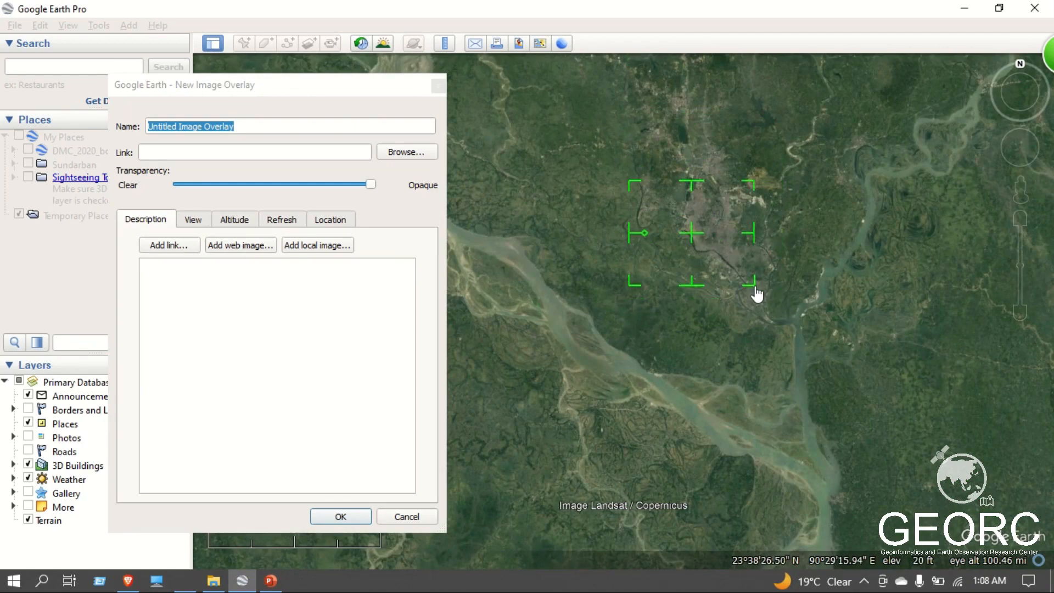
scroll(764, 233, "up", 3)
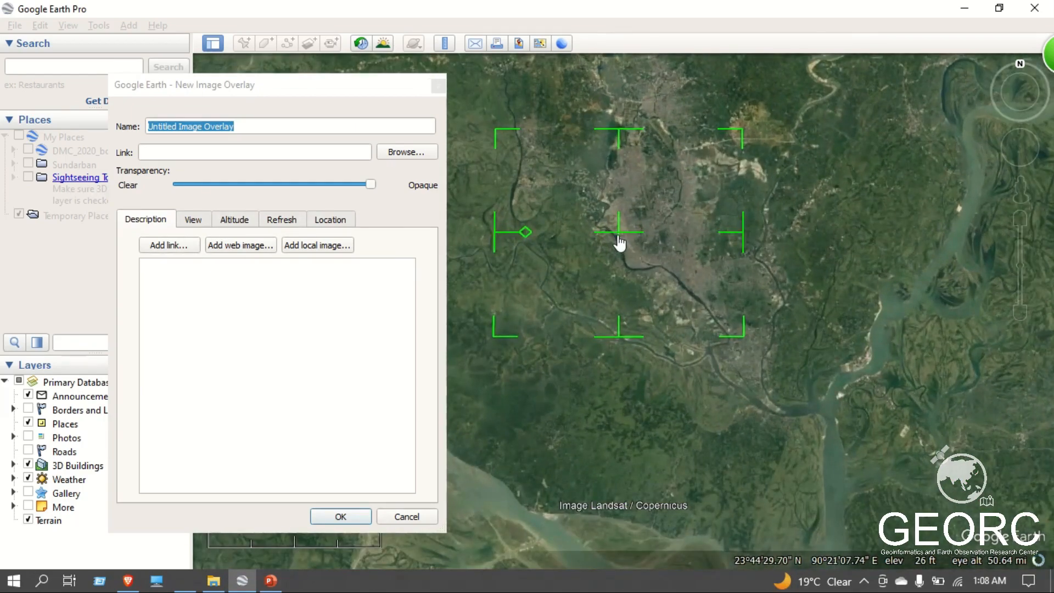
left_click_drag(618, 234, 673, 269)
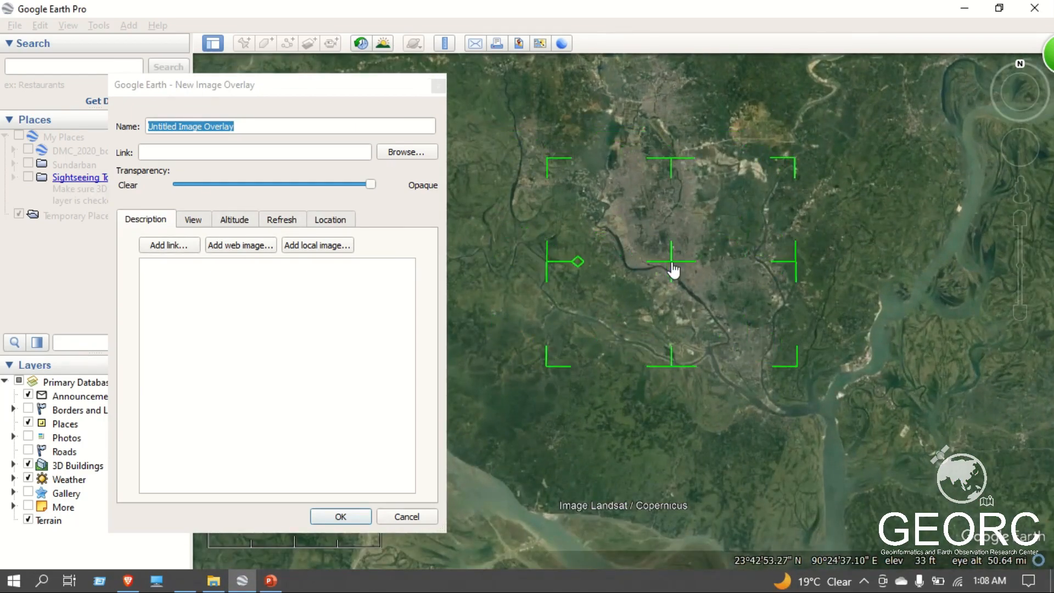
Link the overlay to dhaka-south-city-corporation-map-1024x908.jpg from the DCC folder on the Desktop.
left_click(401, 153)
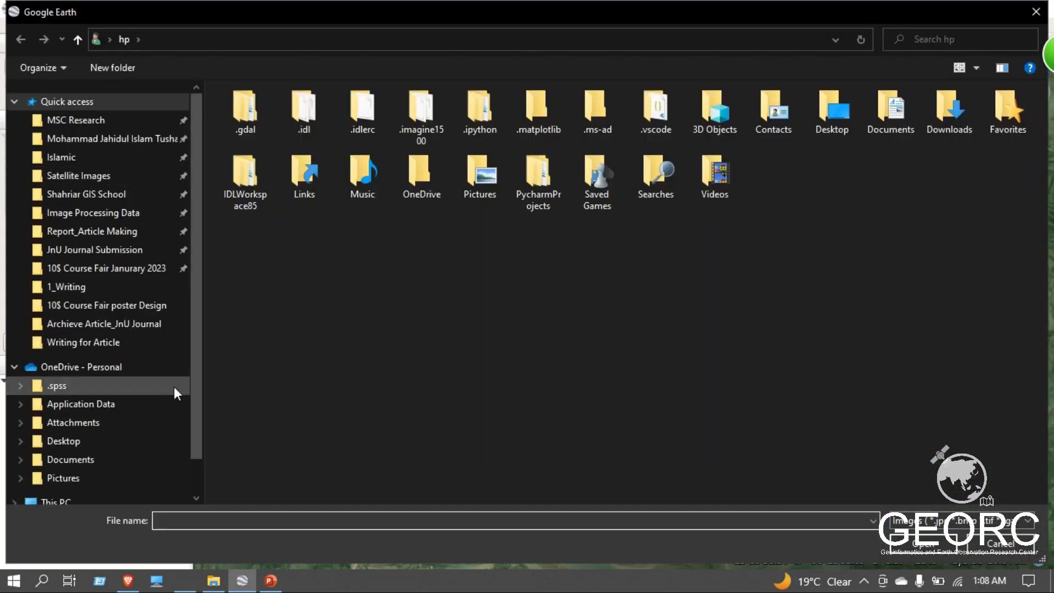
left_click(87, 500)
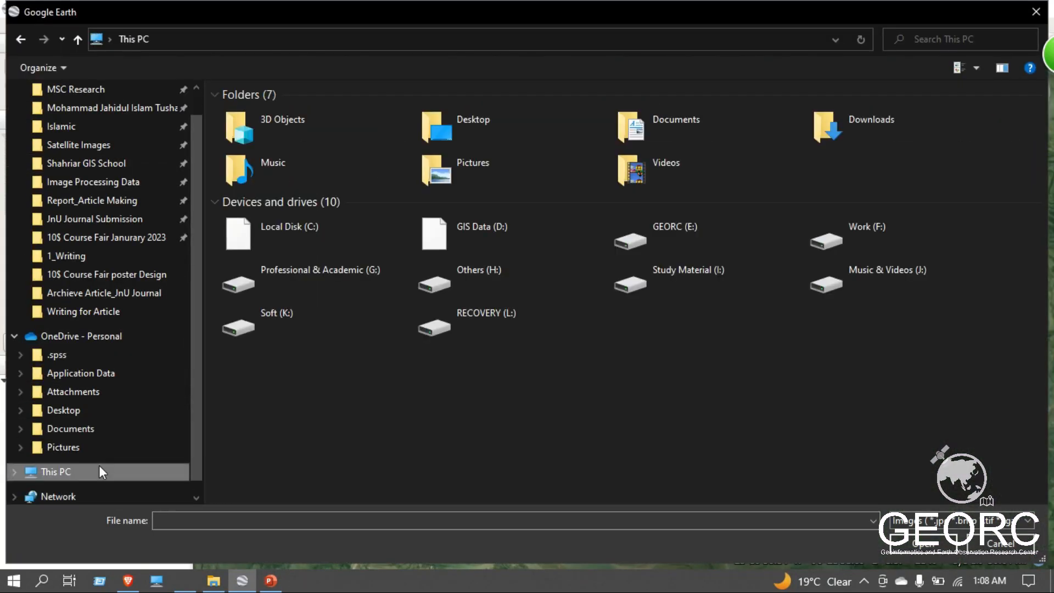
double_click(489, 130)
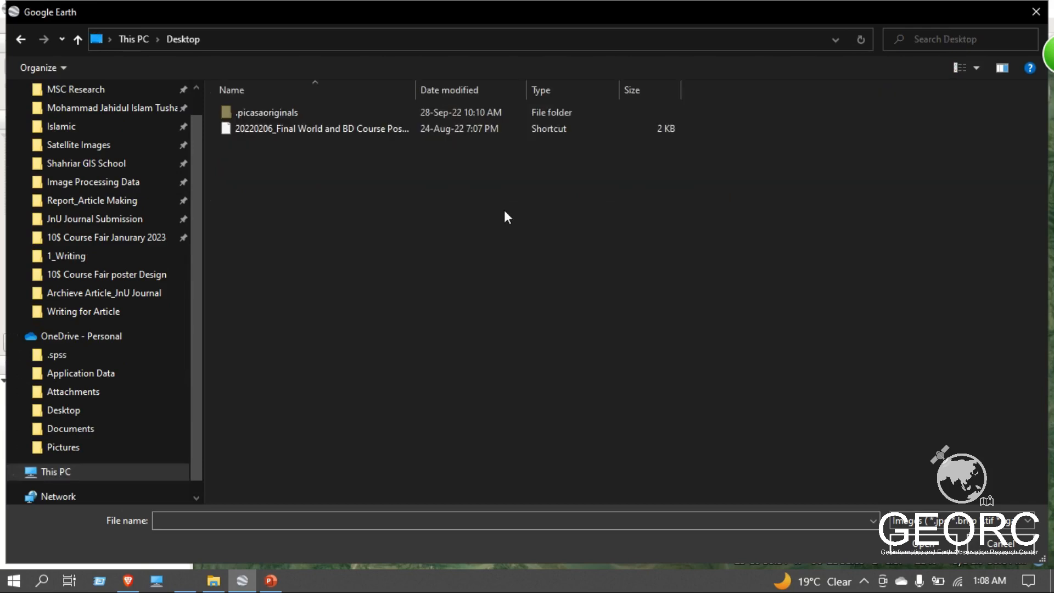
double_click(272, 129)
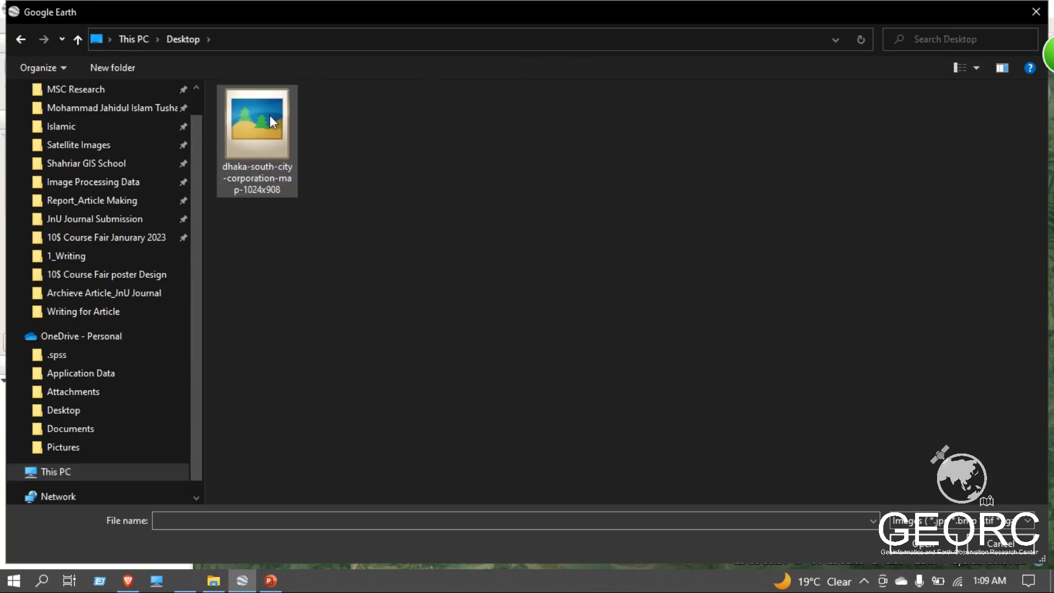
double_click(270, 117)
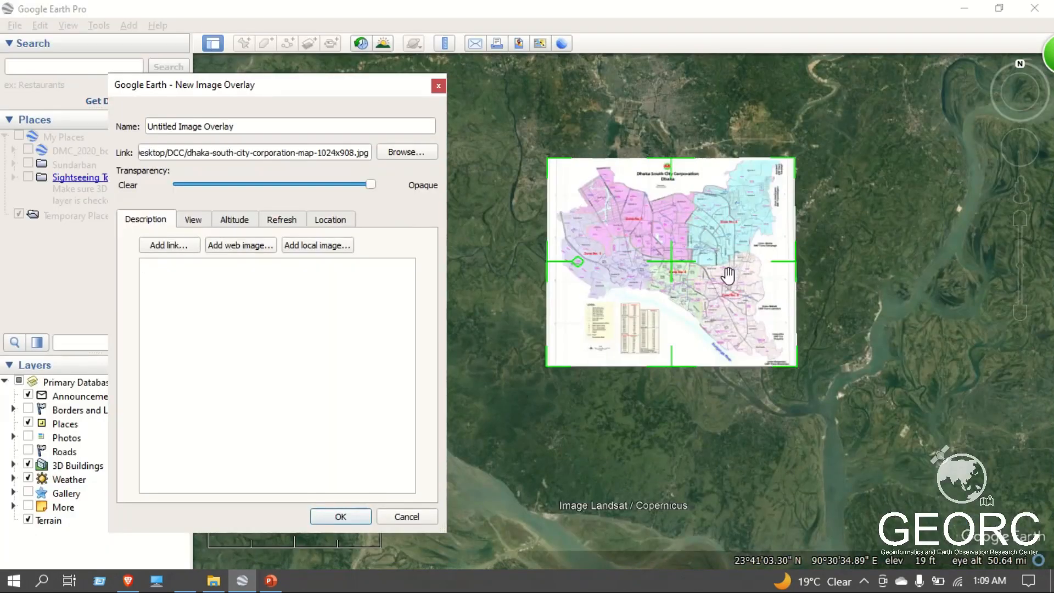
Try moving and enlarging the map overlay around Dhaka, and discard this overlay.
left_click_drag(728, 274, 762, 293)
left_click_drag(699, 299, 908, 271)
left_click_drag(664, 279, 576, 268)
left_click_drag(821, 268, 684, 283)
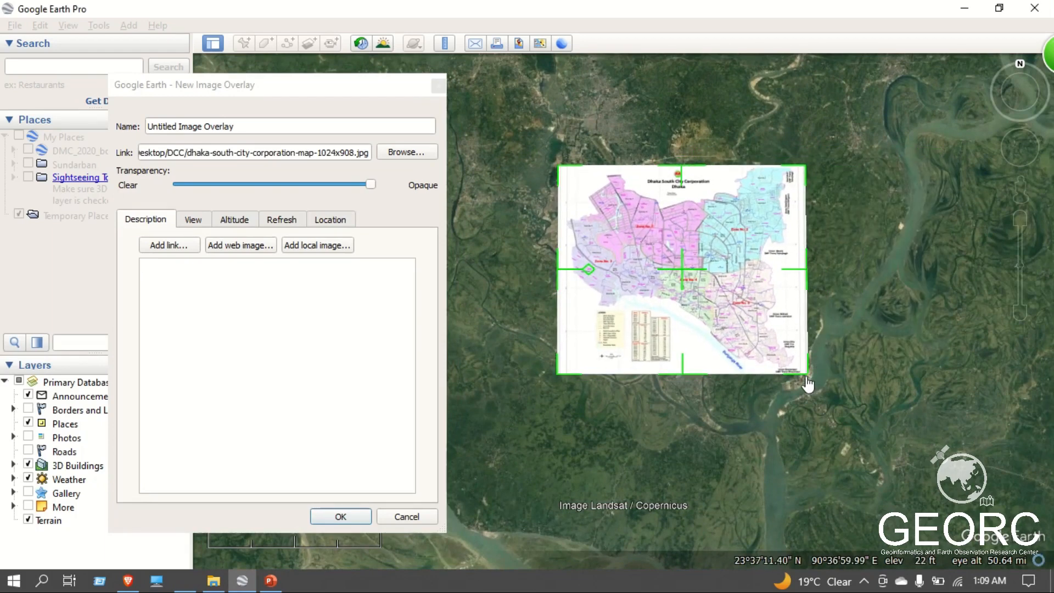
left_click_drag(812, 379, 856, 394)
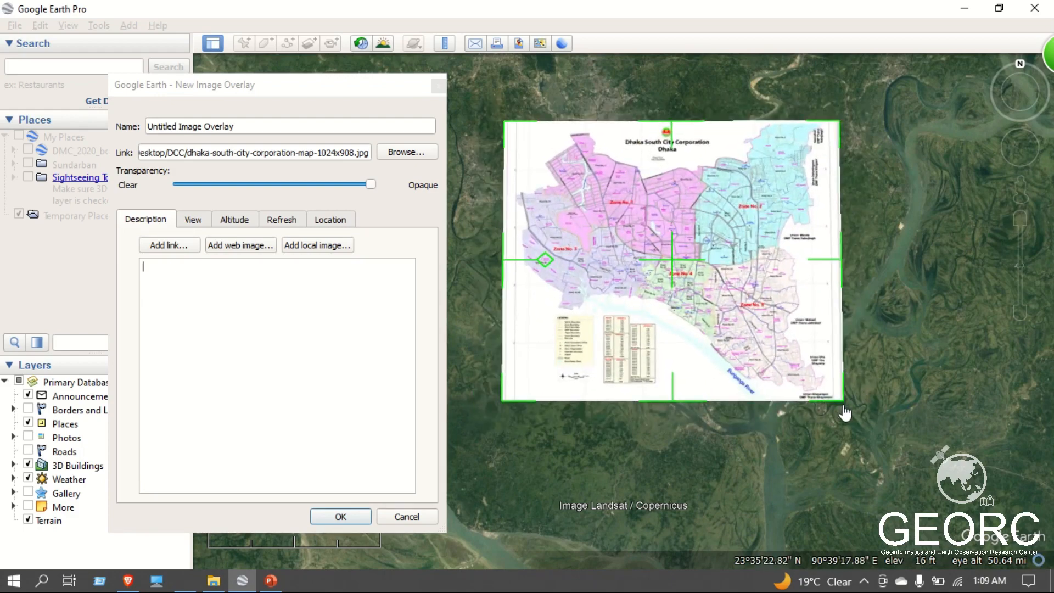
left_click_drag(845, 409, 859, 377)
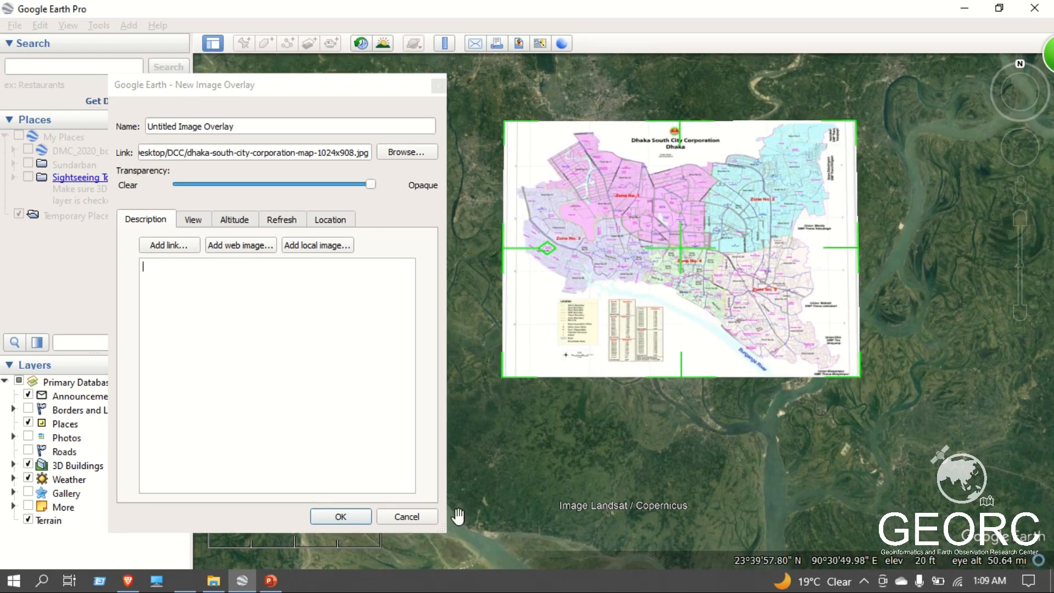
left_click_drag(715, 192, 653, 210)
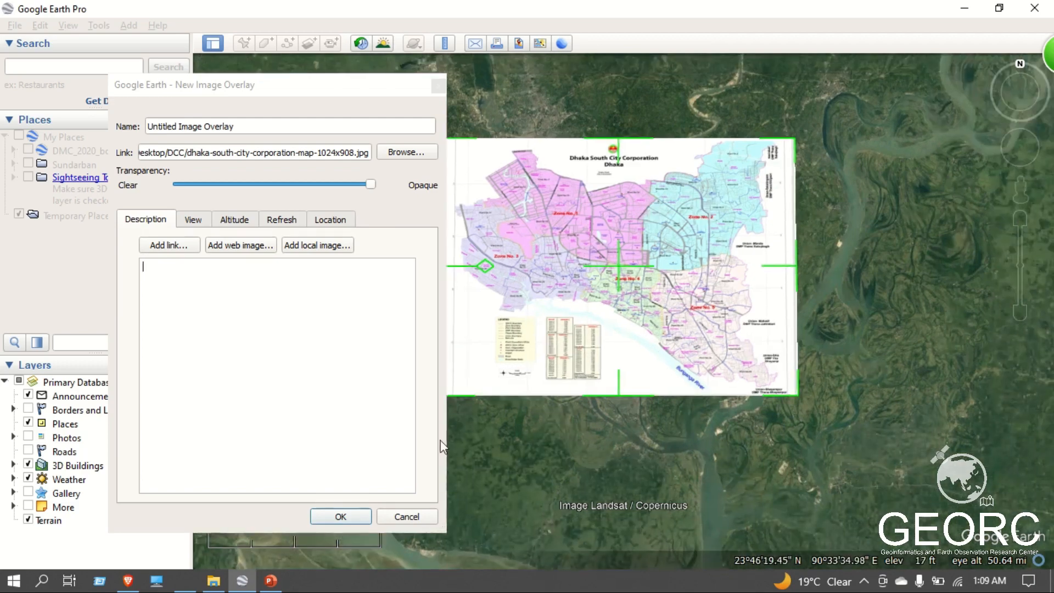
left_click(401, 522)
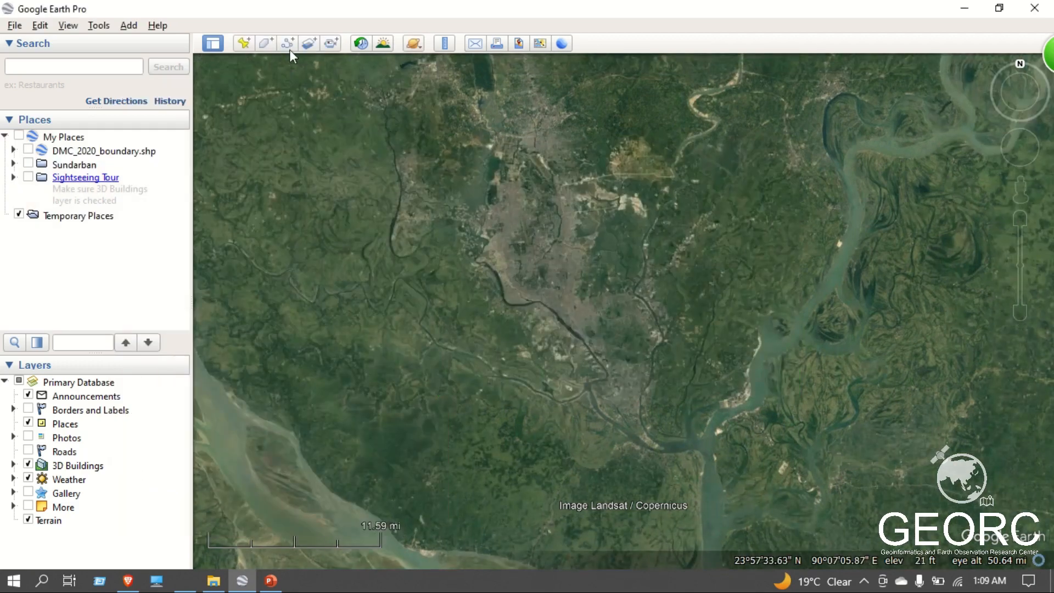
Add a new image overlay from dhaka-south-city-corporation-map-1024x908.jpg, shrink it slightly and move it over the Dhaka urban area.
left_click(310, 48)
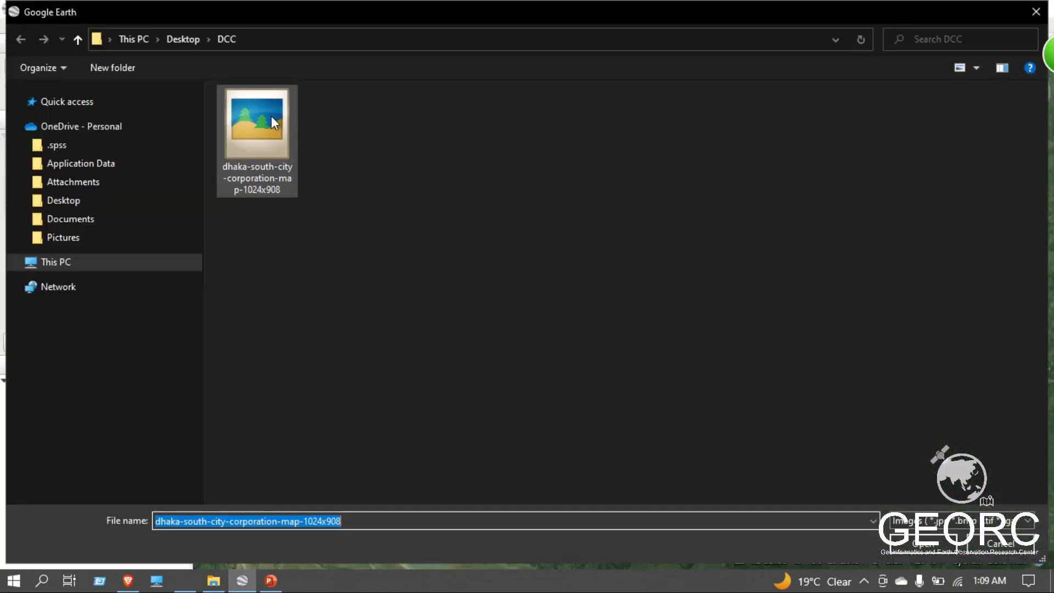
double_click(270, 117)
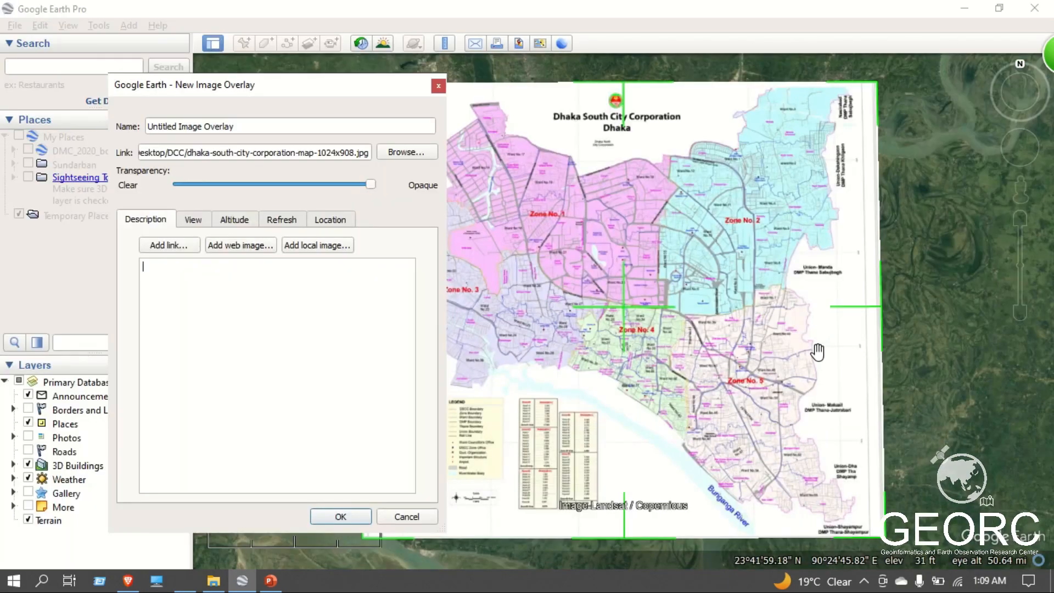
scroll(817, 351, "down", 5)
scroll(745, 371, "down", 3)
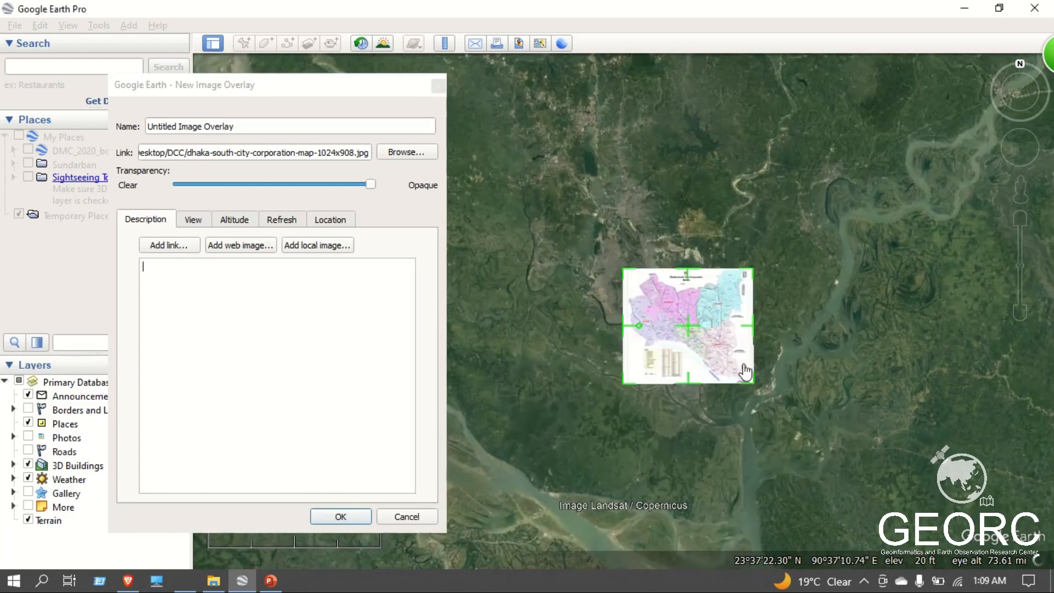
left_click_drag(745, 372, 748, 369)
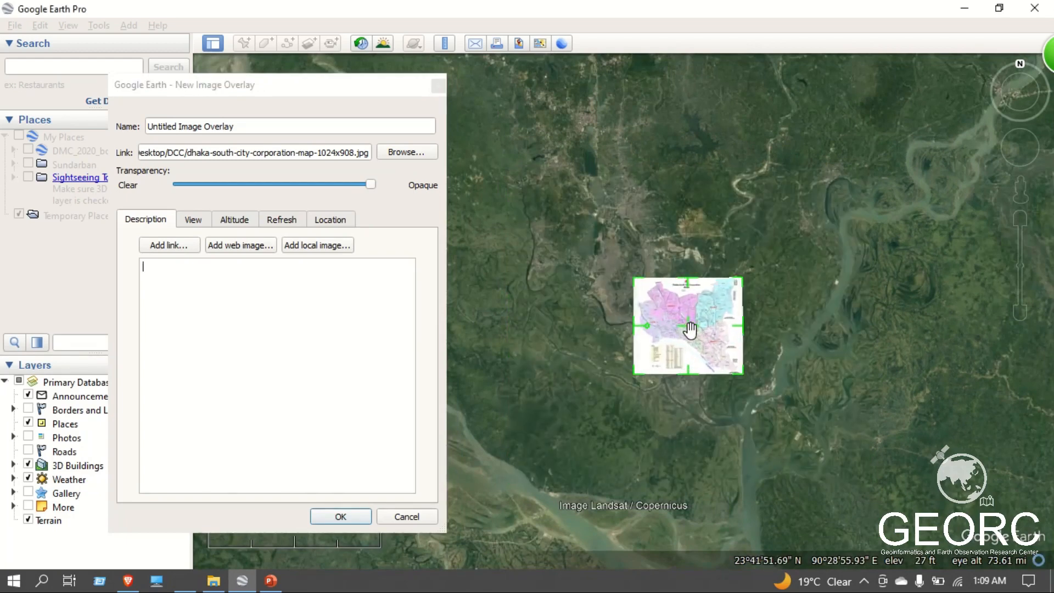
left_click_drag(690, 330, 648, 310)
Make the map overlay about half transparent and shift it to match the river and city on the imagery beneath.
left_click(344, 185)
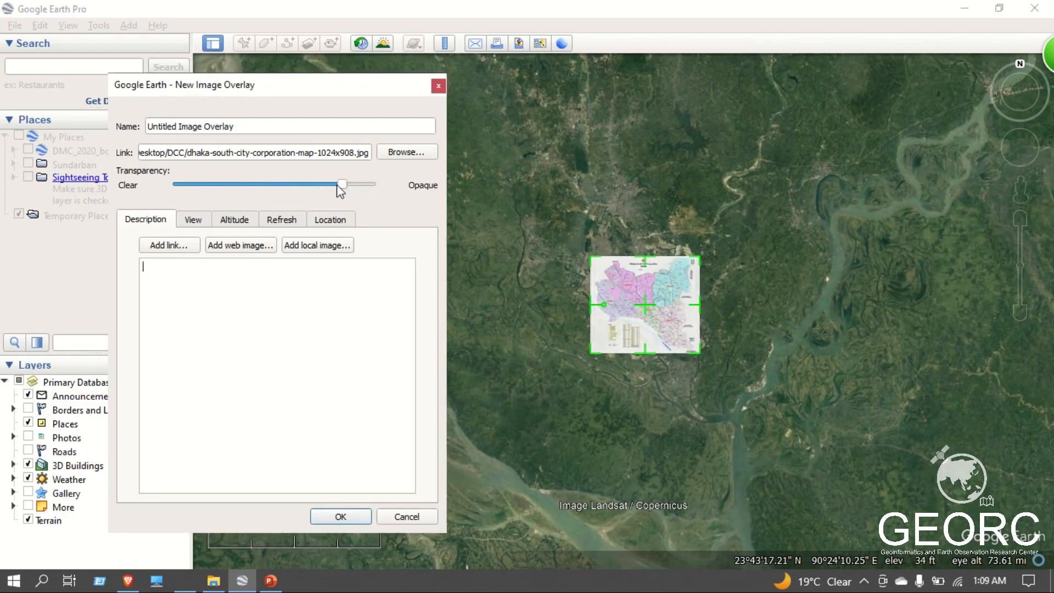
left_click_drag(338, 186, 276, 184)
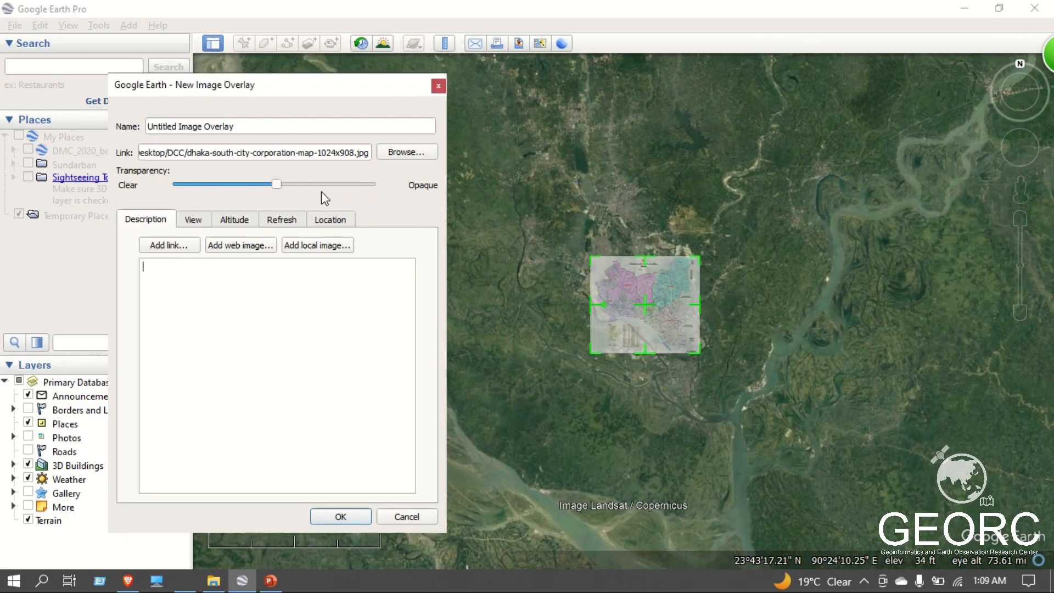
left_click(645, 310)
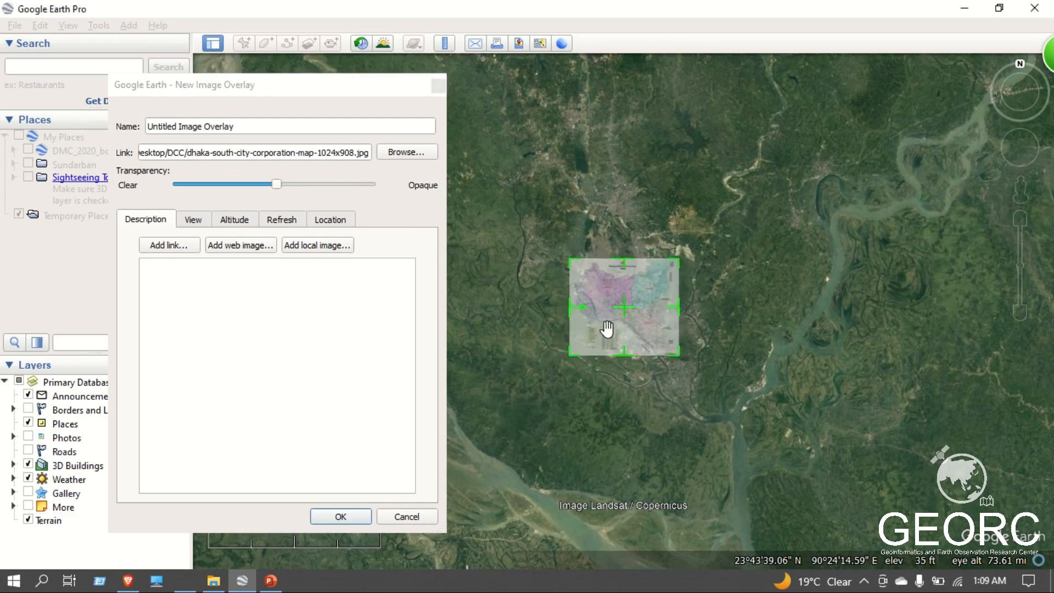
scroll(606, 328, "up", 5)
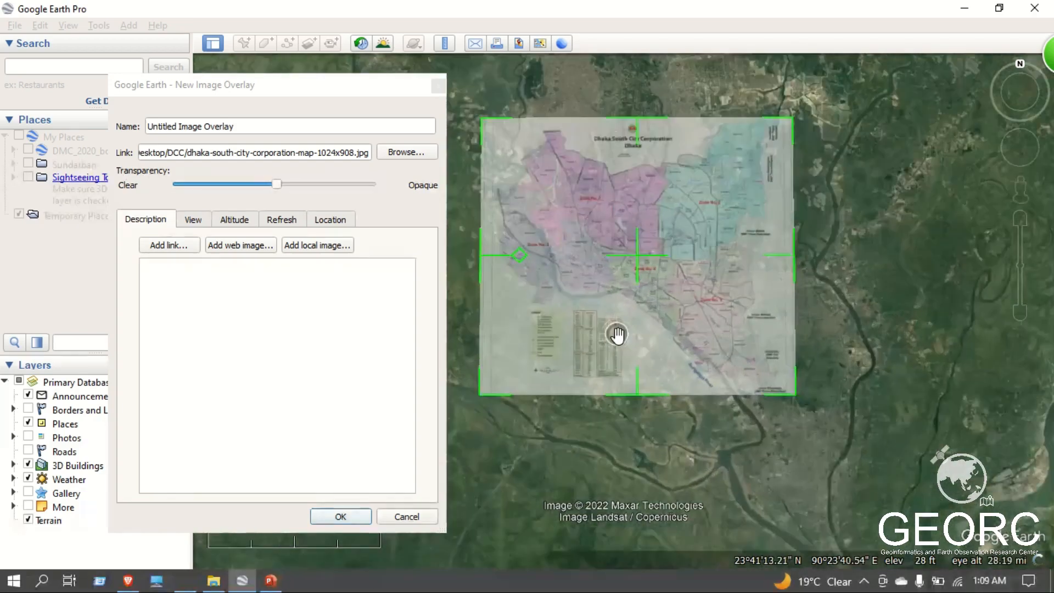
left_click_drag(637, 256, 675, 249)
Make the overlay slightly more opaque and reposition it so the mapped Buriganga River follows the river on the imagery.
left_click_drag(273, 184, 306, 187)
left_click_drag(679, 251, 841, 251)
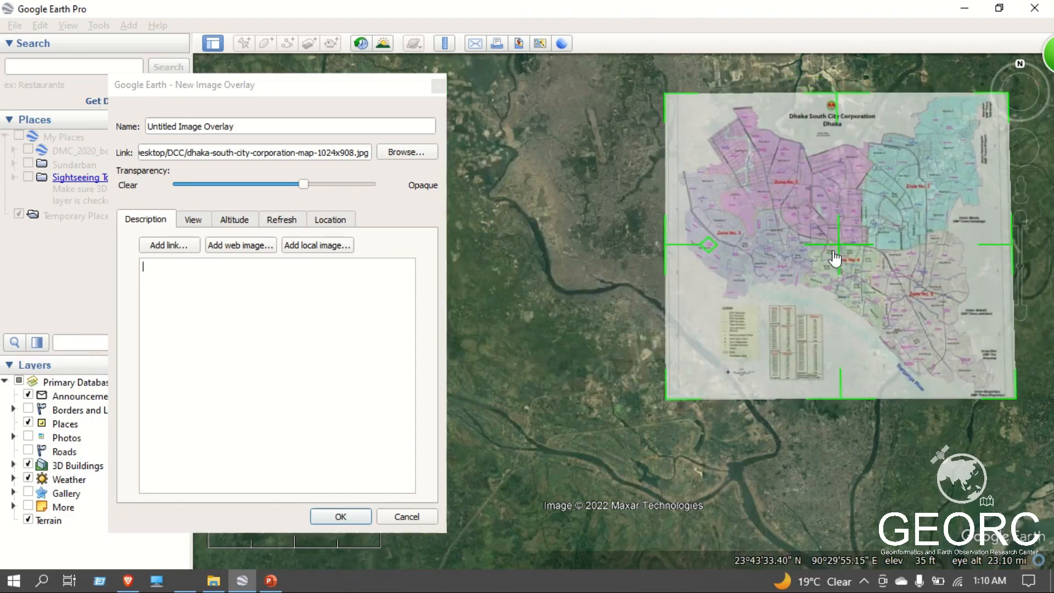
left_click_drag(834, 257, 652, 235)
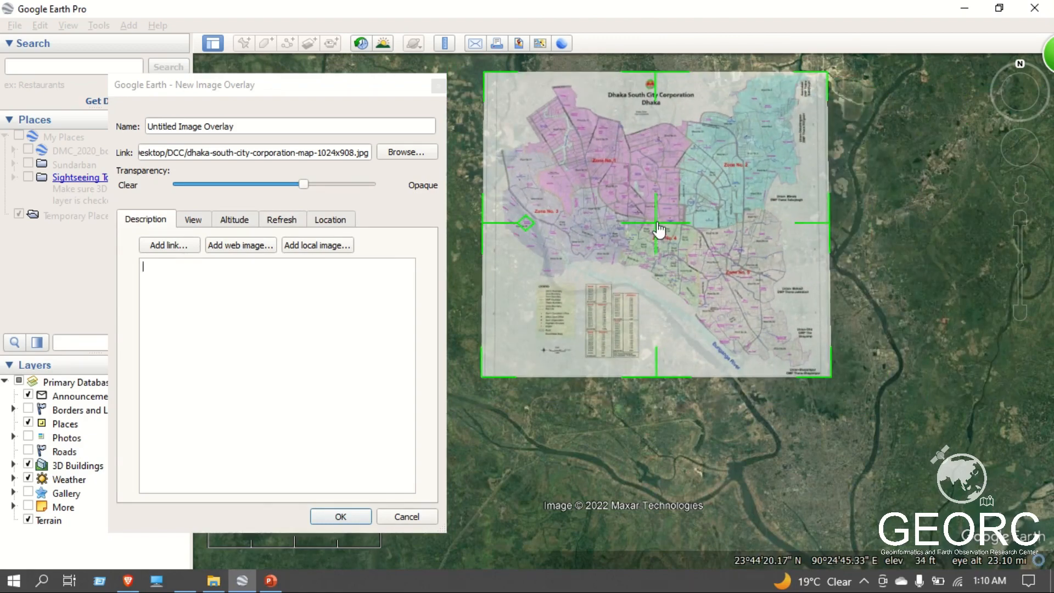
left_click_drag(659, 231, 649, 255)
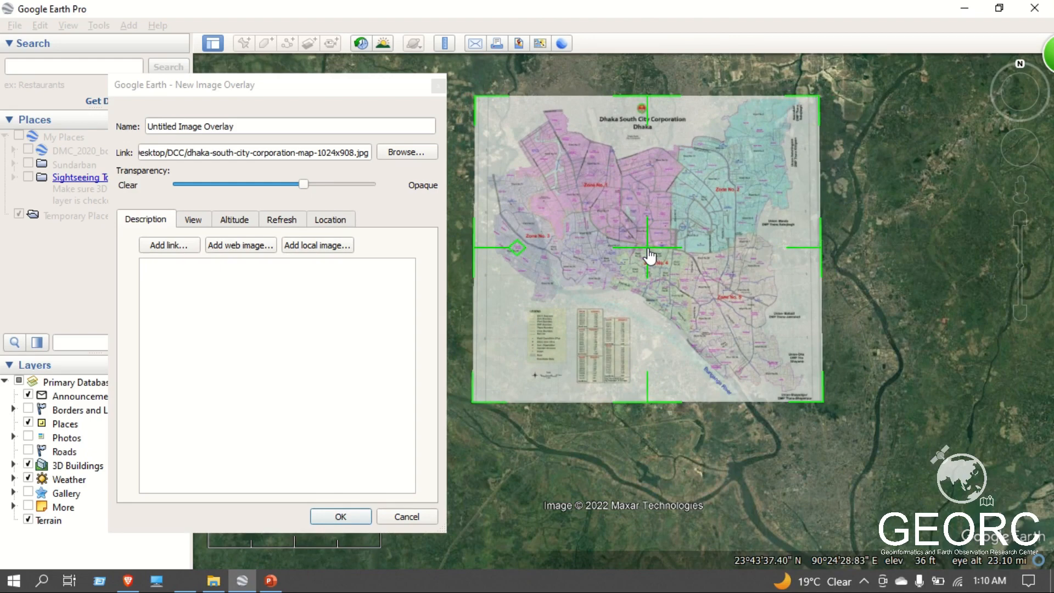
Shrink the semi-transparent map overlay and shift it west so its mapped river lies closer to the Buriganga River on the imagery.
left_click_drag(649, 257, 671, 261)
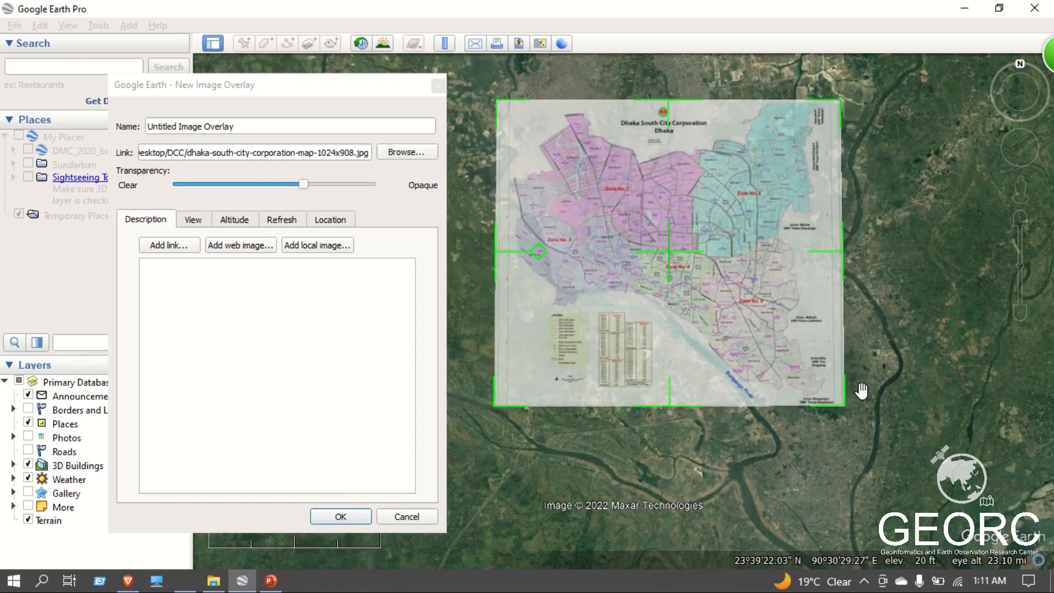
left_click(323, 184)
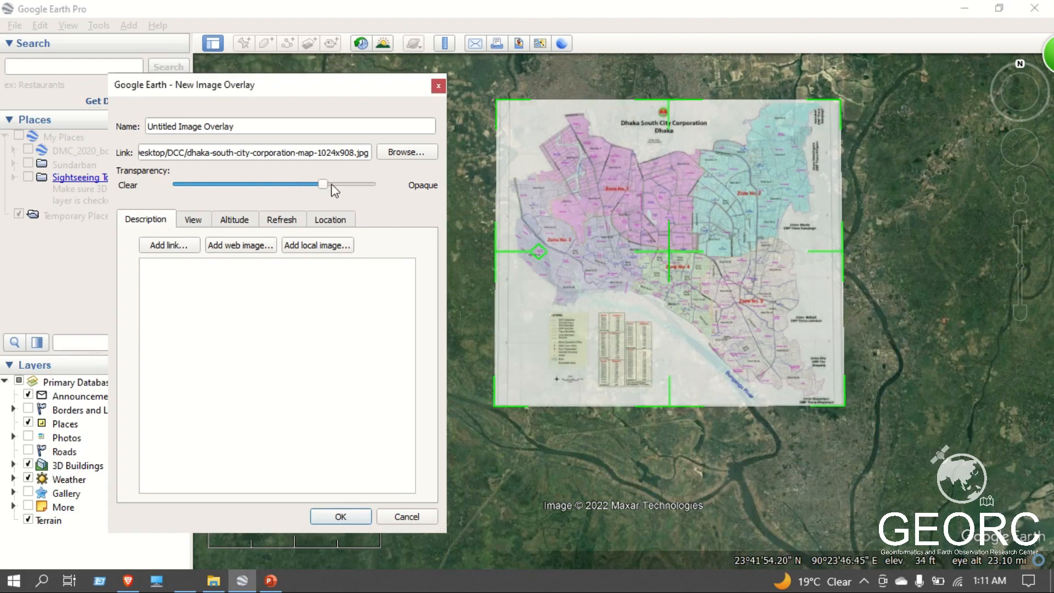
left_click_drag(333, 189, 213, 177)
left_click(322, 187)
left_click_drag(845, 415, 819, 386)
mouse_move(318, 190)
left_mouse_down()
mouse_move(267, 189)
mouse_move(298, 189)
left_mouse_up()
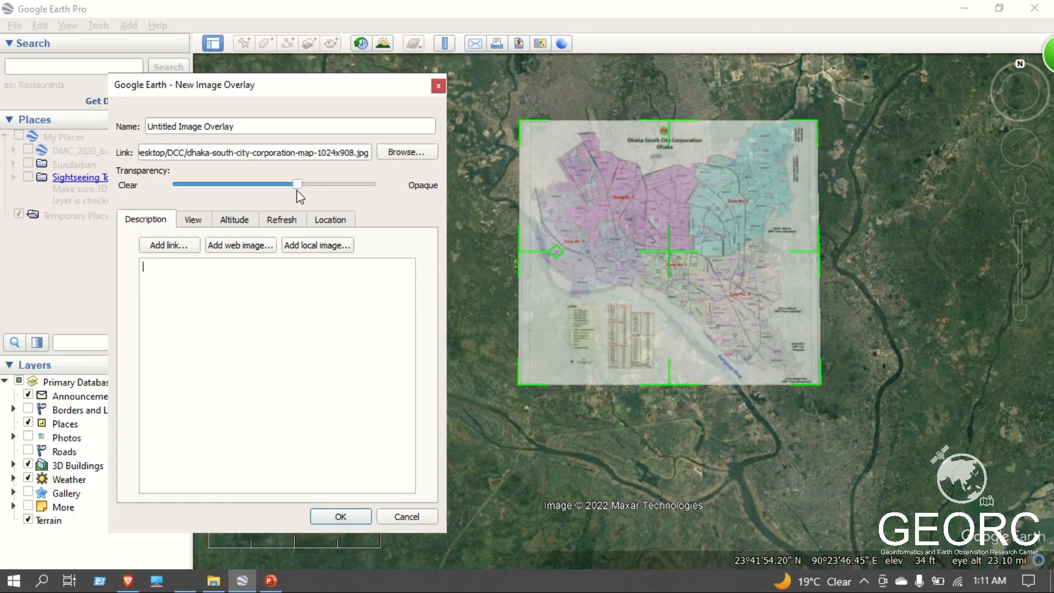
left_click_drag(672, 260, 635, 251)
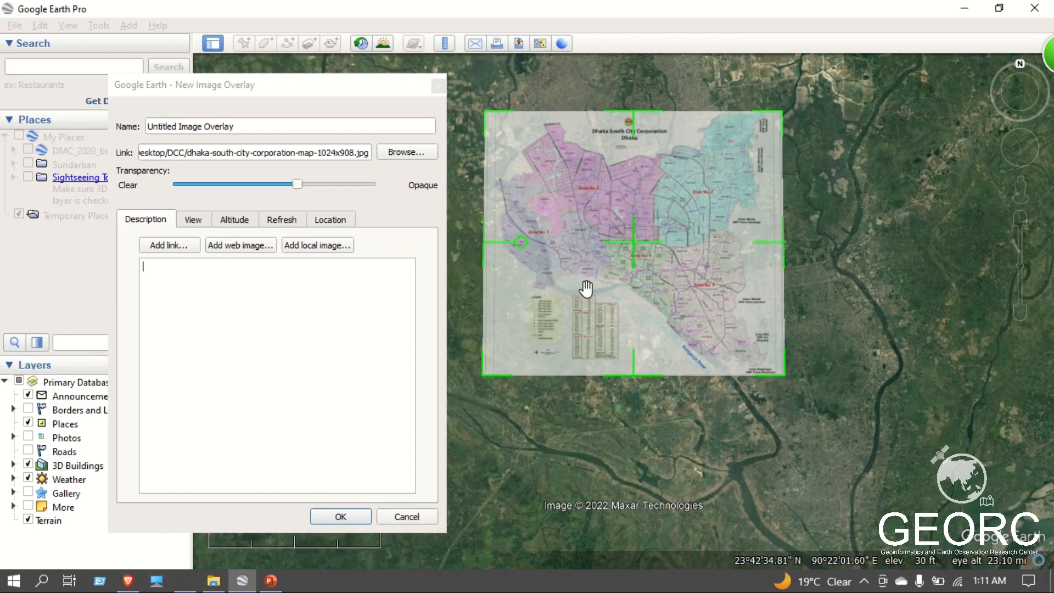
Make the overlay more transparent, nudge it slightly east to match the Buriganga River beneath, and save the overlay.
left_click(289, 192)
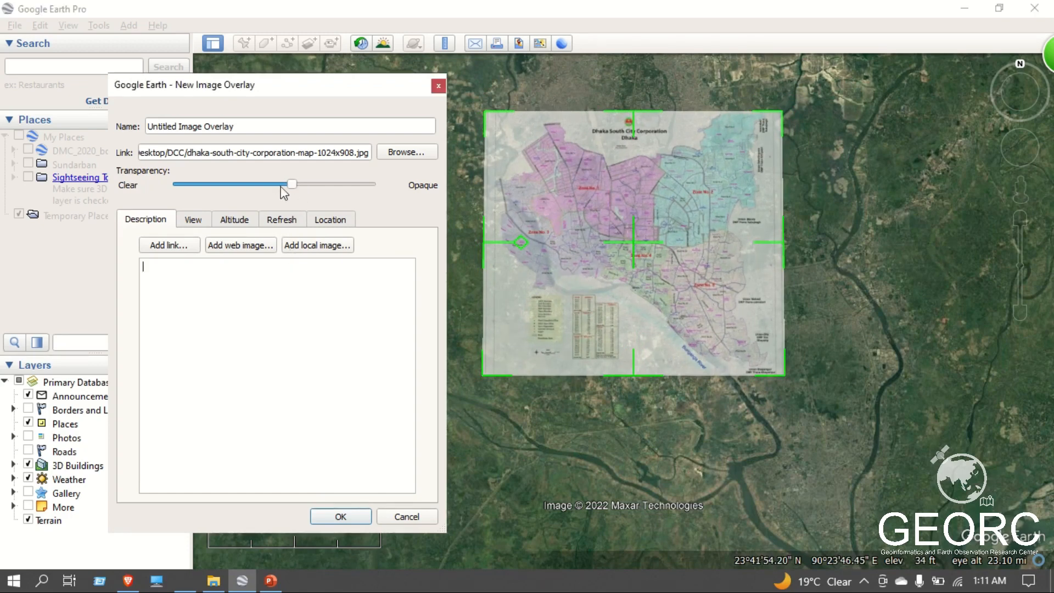
mouse_move(282, 186)
left_mouse_down()
mouse_move(184, 184)
mouse_move(262, 185)
left_mouse_up()
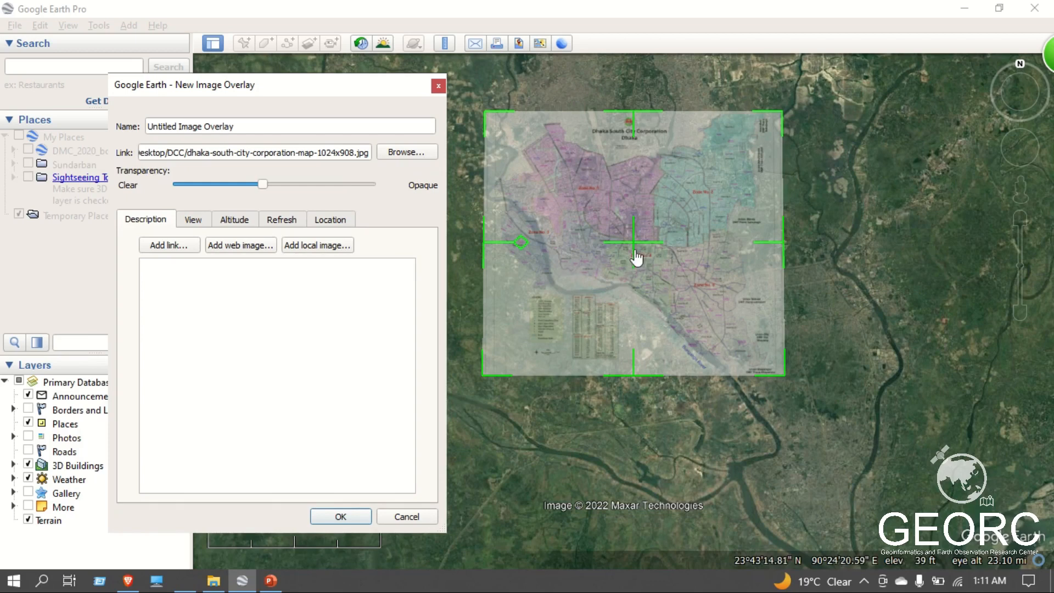
left_click(324, 307)
left_click_drag(278, 188, 261, 206)
mouse_move(254, 187)
left_mouse_down()
mouse_move(193, 192)
mouse_move(316, 194)
mouse_move(226, 199)
mouse_move(243, 198)
left_mouse_up()
left_click_drag(633, 251, 644, 251)
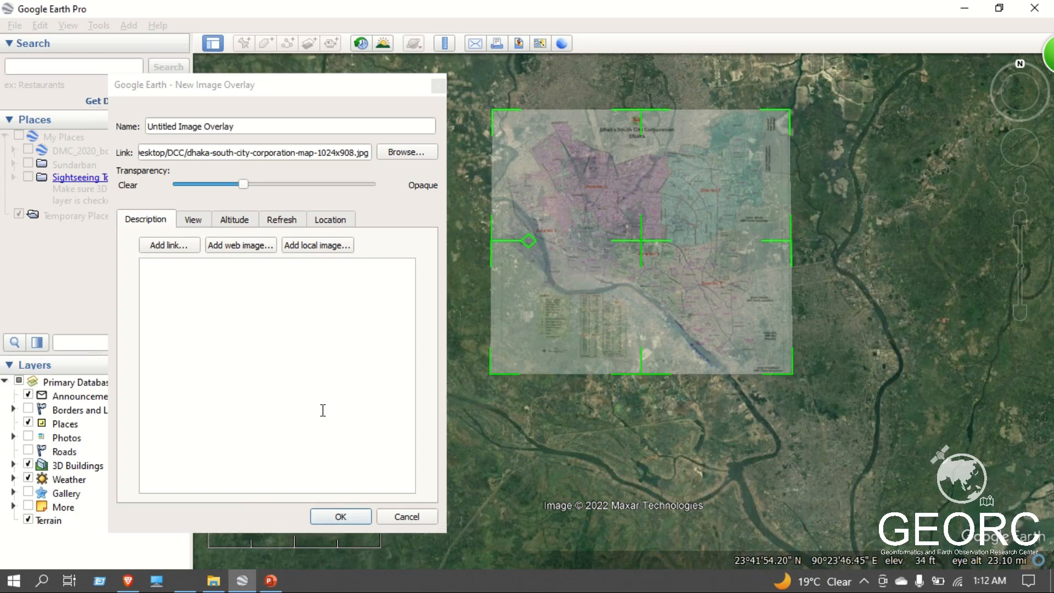
left_click(340, 516)
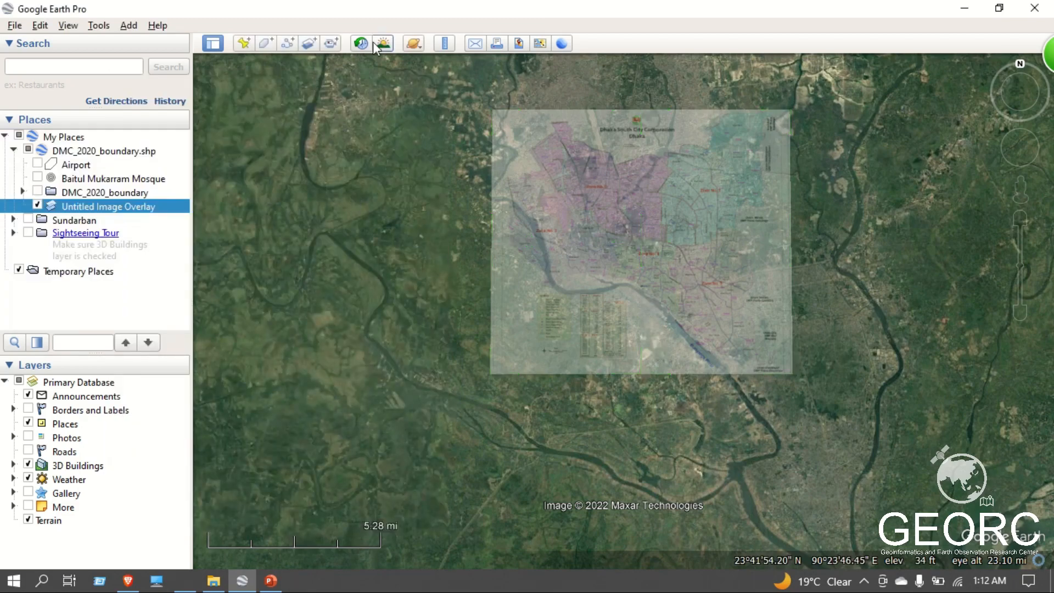
Edit the saved Untitled Image Overlay to make the map fully opaque.
right_click(130, 203)
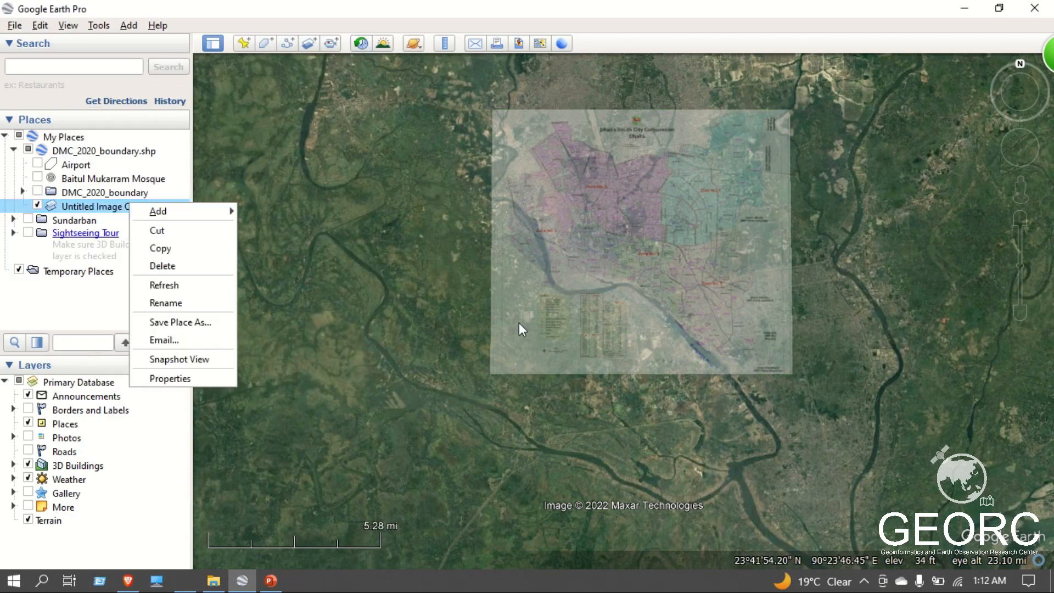
left_click(209, 378)
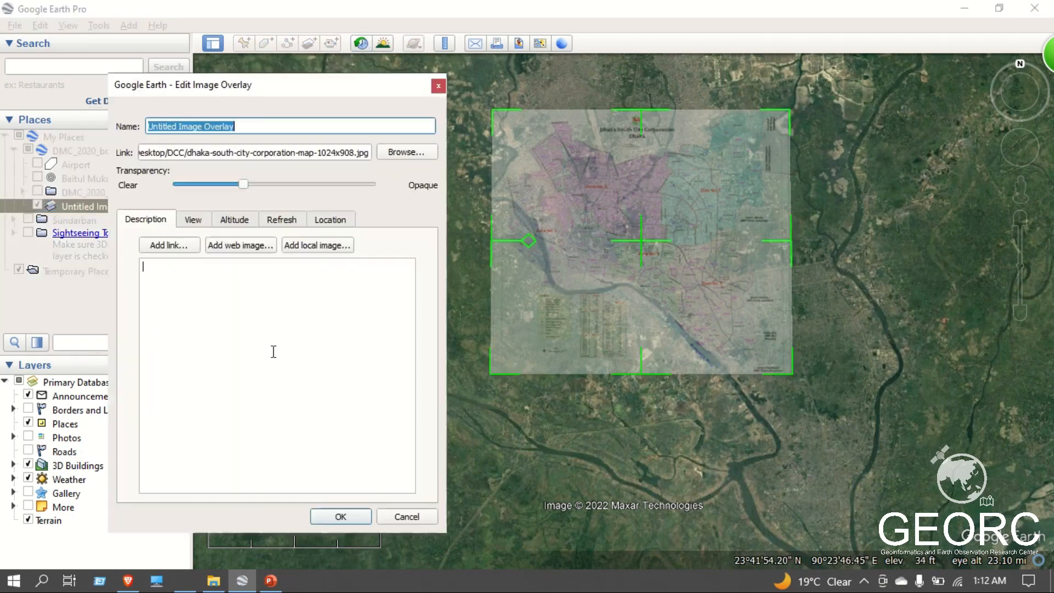
left_click_drag(242, 185, 390, 194)
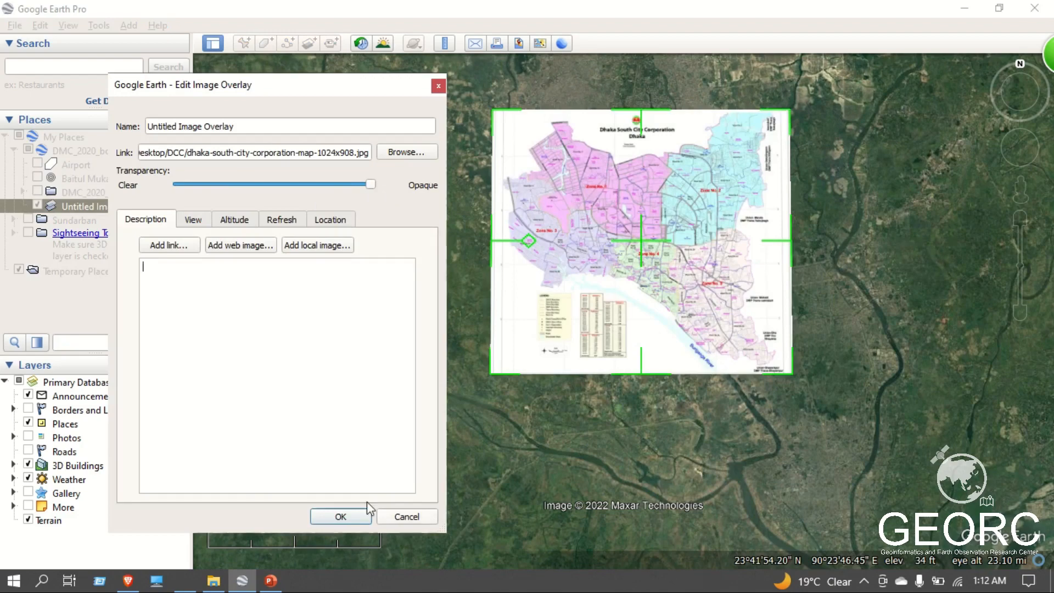
left_click(340, 517)
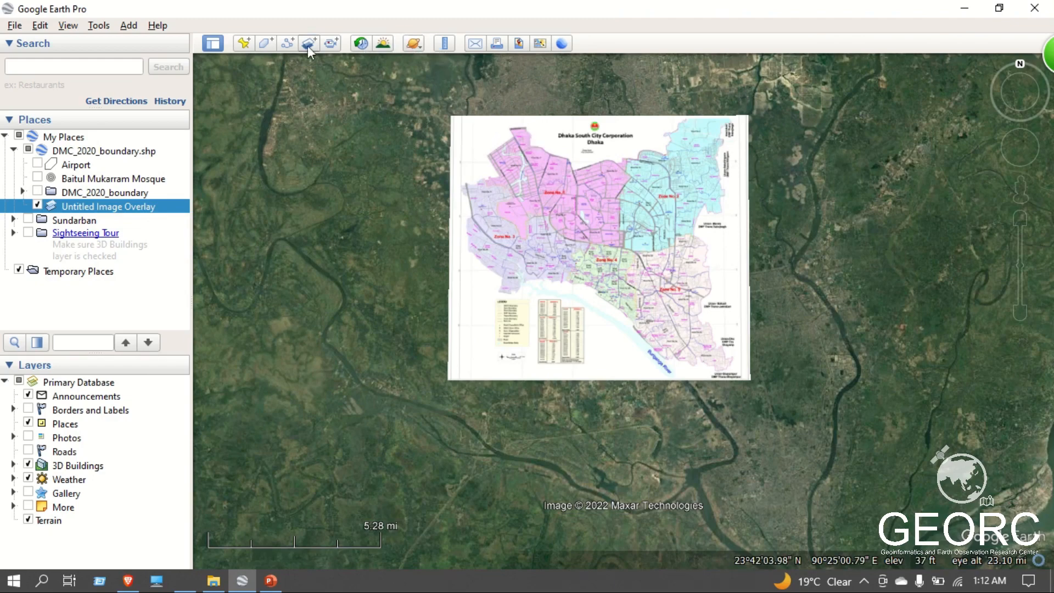
Start a new polygon and place its first vertices along the mapped Buriganga riverbank, from Ward No.46 down to Ward No.54's southern end.
left_click(264, 44)
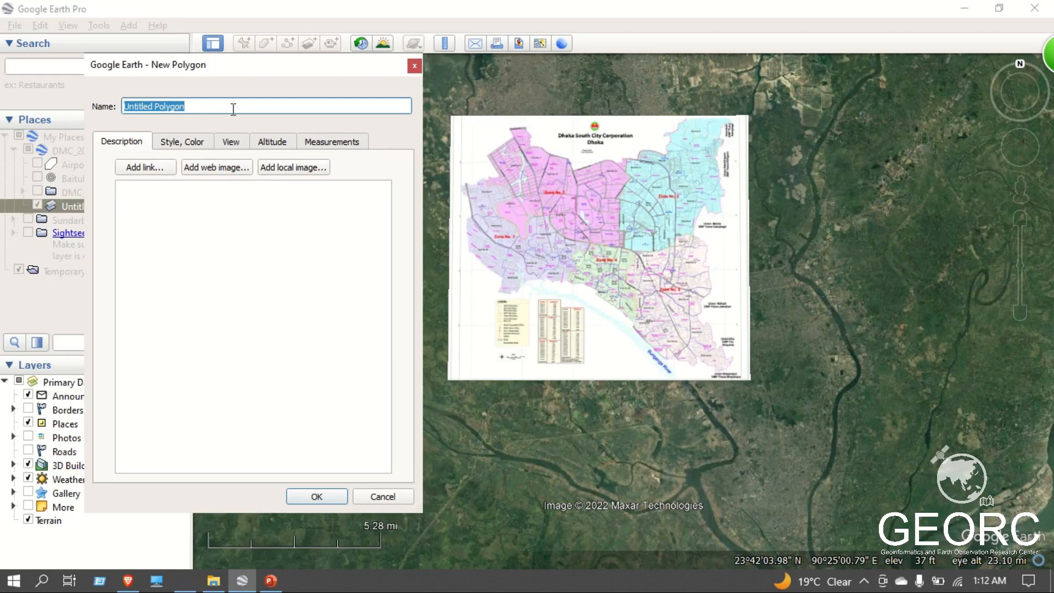
left_click_drag(260, 71, 226, 53)
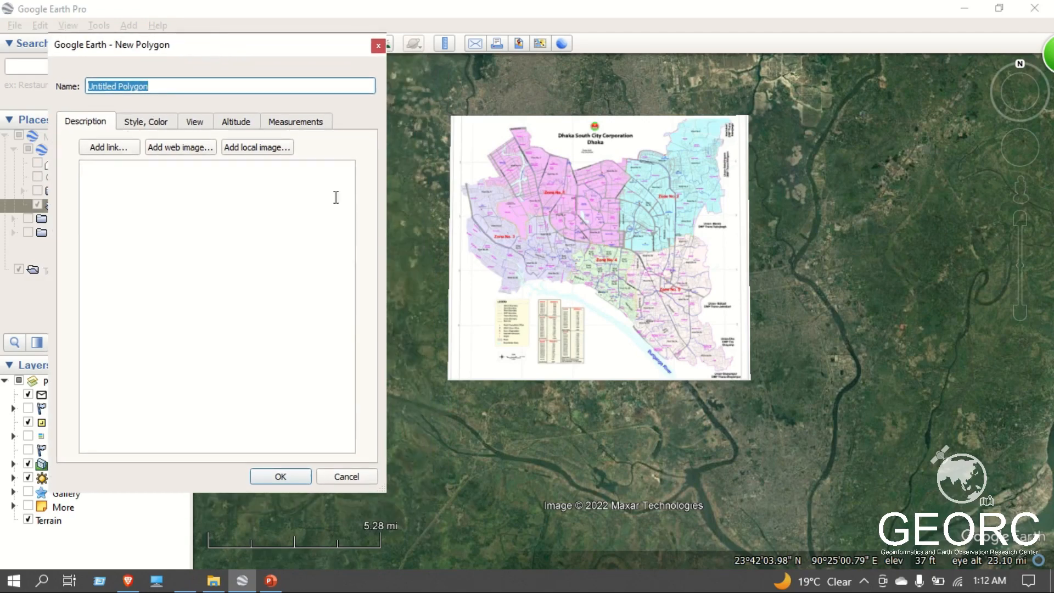
scroll(681, 361, "up", 3)
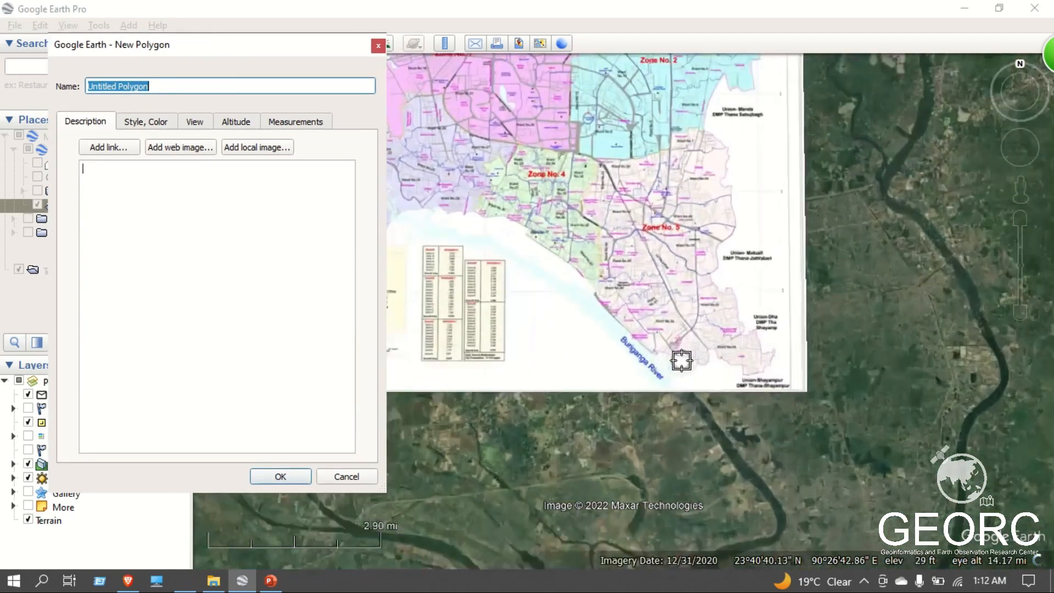
scroll(681, 360, "up", 4)
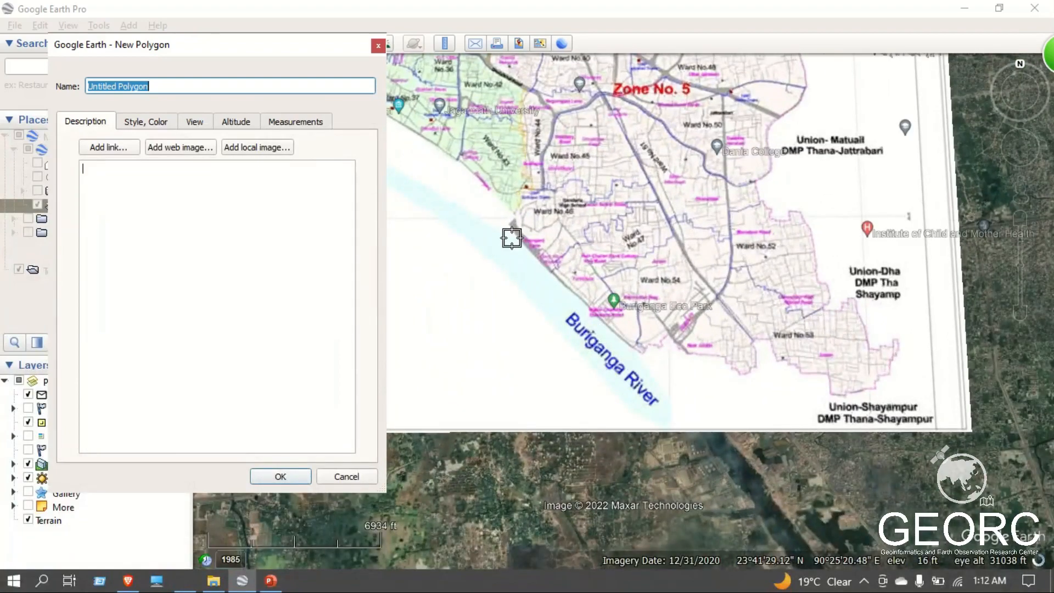
left_click(517, 229)
left_click(566, 285)
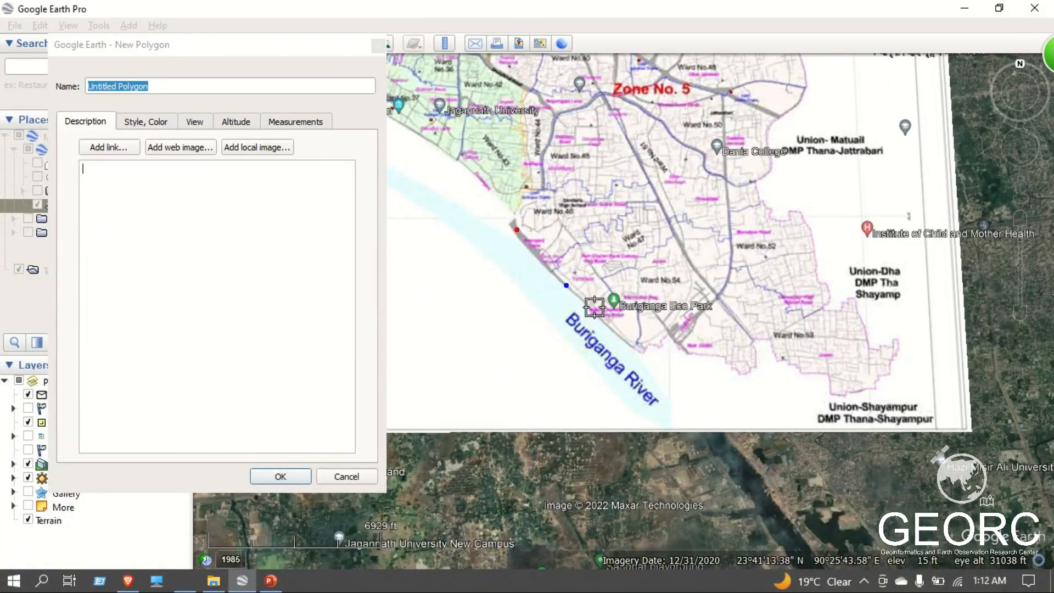
left_click(641, 355)
Continue the polygon eastward along the city's southern boundary below Ward No.54, up to the corner just west of Ward No.53.
left_click(661, 349)
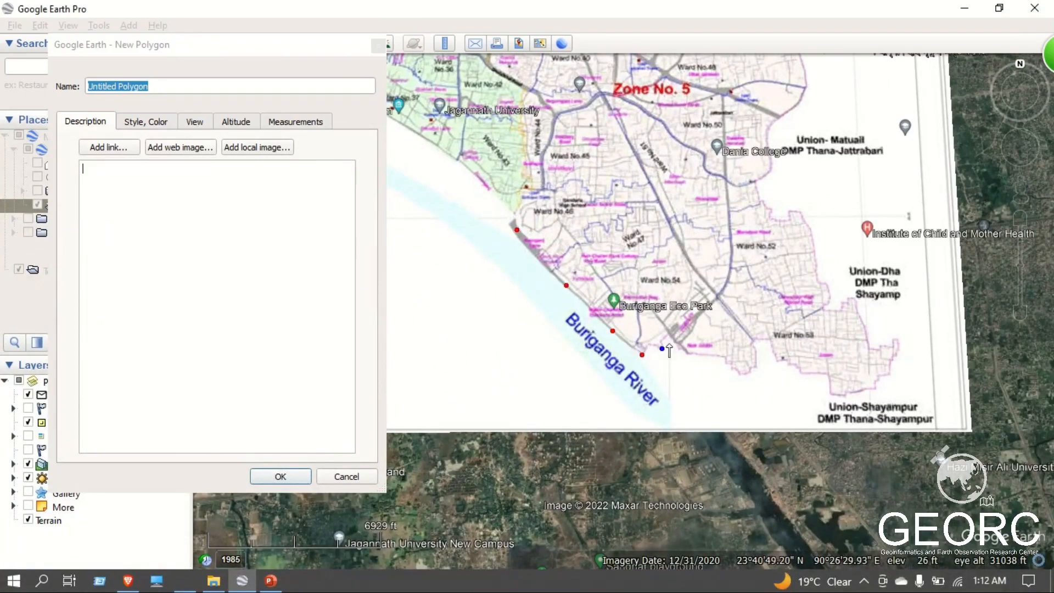
left_click(668, 343)
left_click(691, 351)
left_click(708, 358)
left_click(714, 358)
left_click(727, 363)
left_click(742, 372)
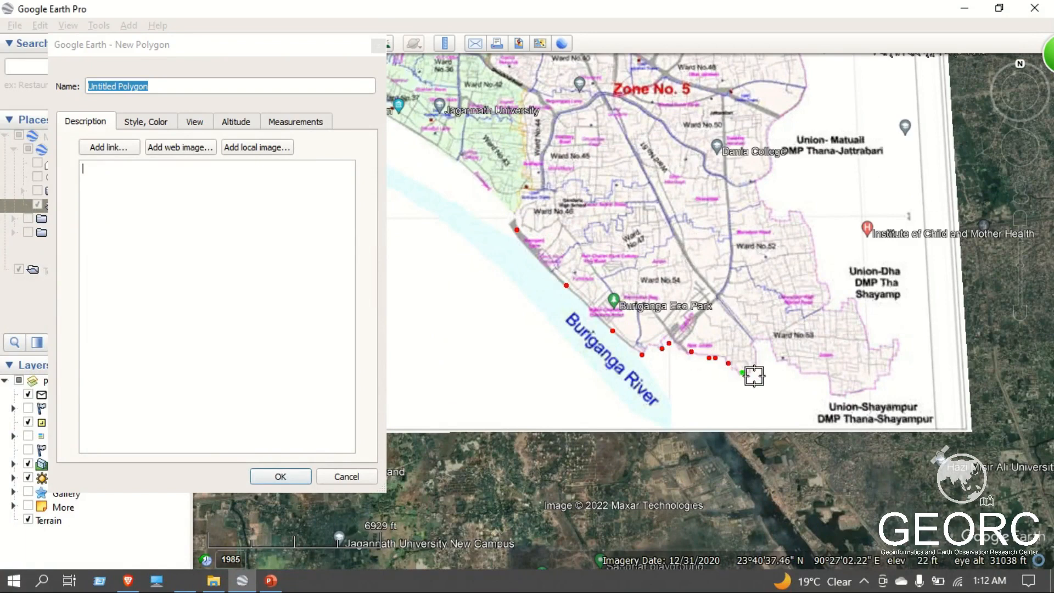
left_click(757, 367)
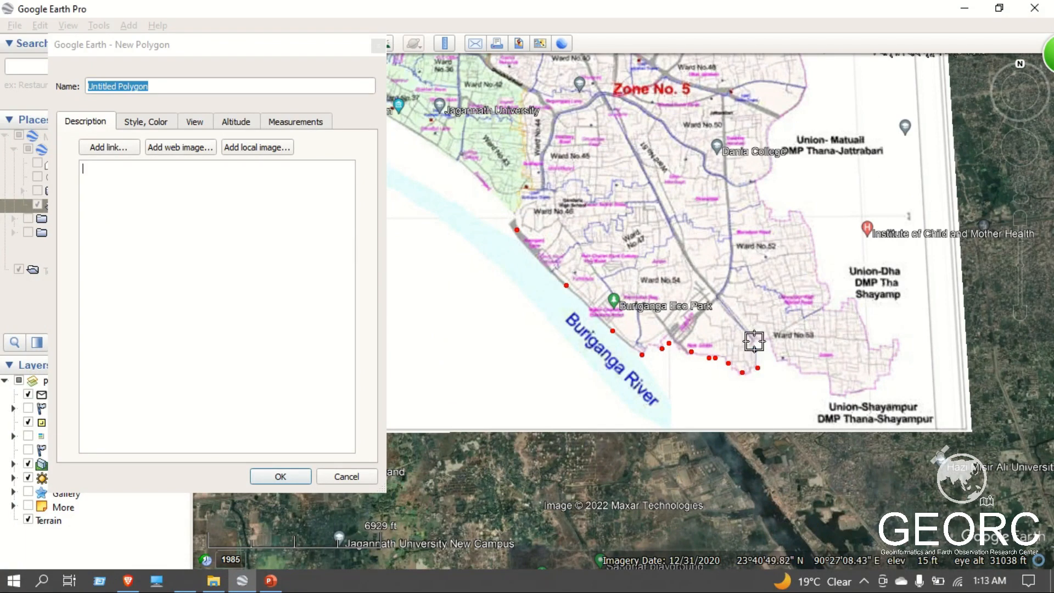
Trace the notch beside Ward No.53 and extend the polygon along that ward's southern edge towards Union-Shayampur.
left_click(754, 349)
left_click(755, 340)
left_click(769, 341)
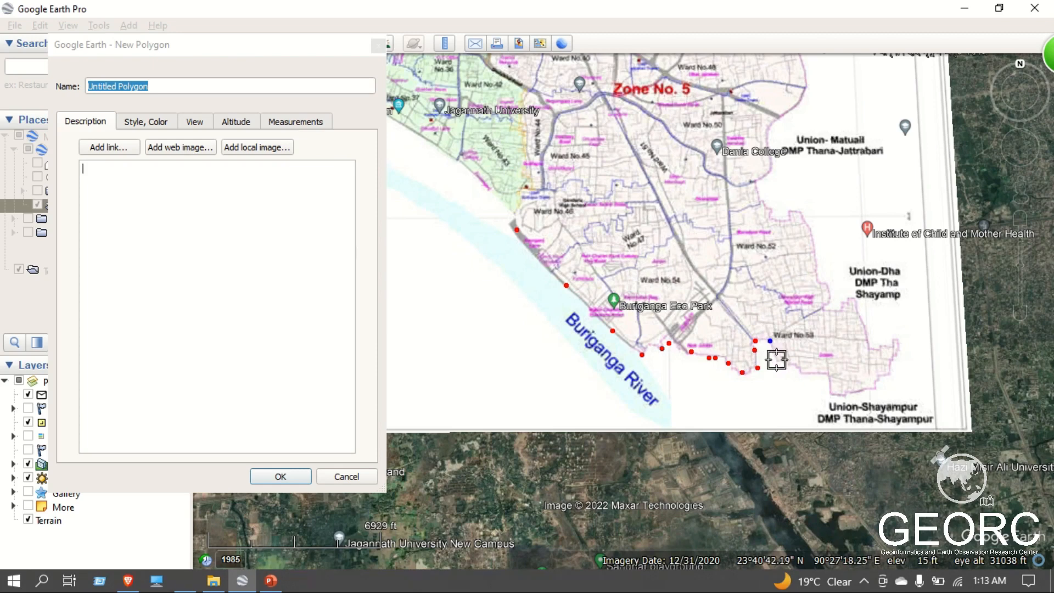
left_click(776, 360)
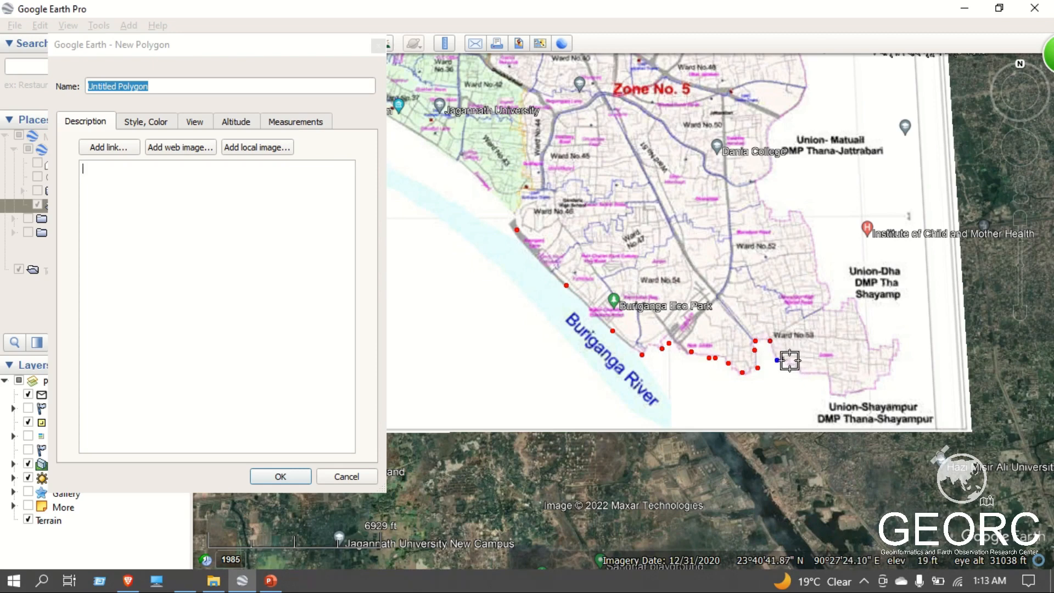
left_click(790, 361)
left_click(797, 369)
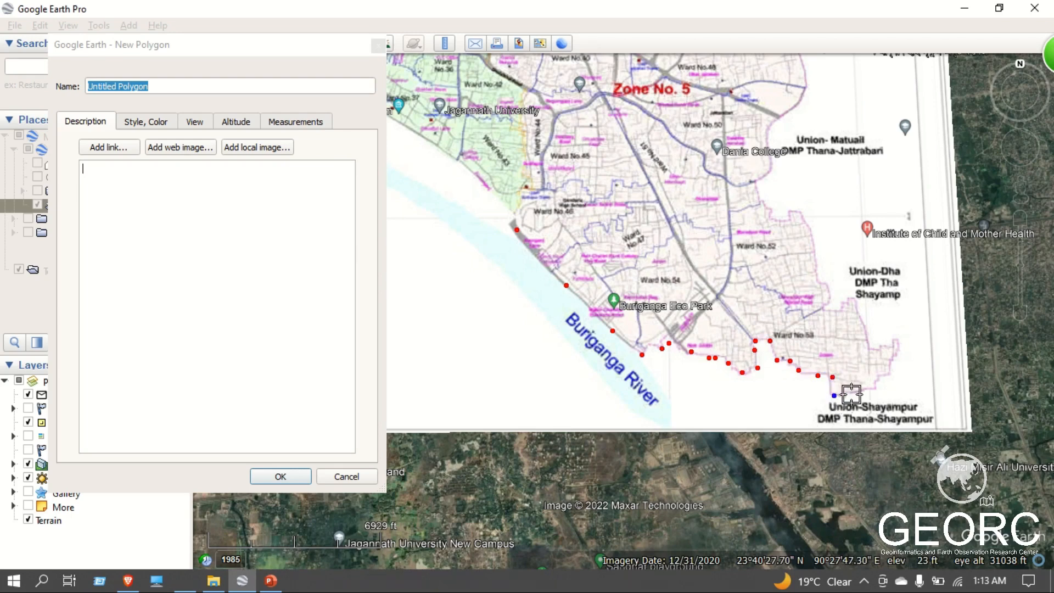
Add closely spaced polygon vertices around the southeastern tip of Ward No.53, above the Union-Shayampur label.
left_click(878, 384)
left_click(878, 375)
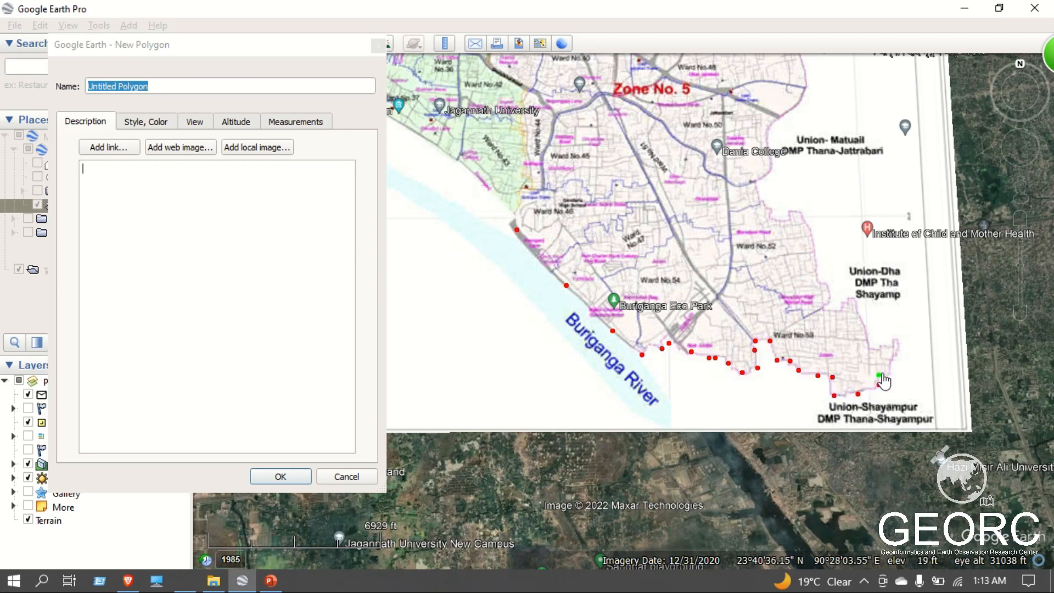
left_click(883, 372)
left_click(889, 368)
left_click(888, 356)
left_click(892, 353)
left_click(895, 350)
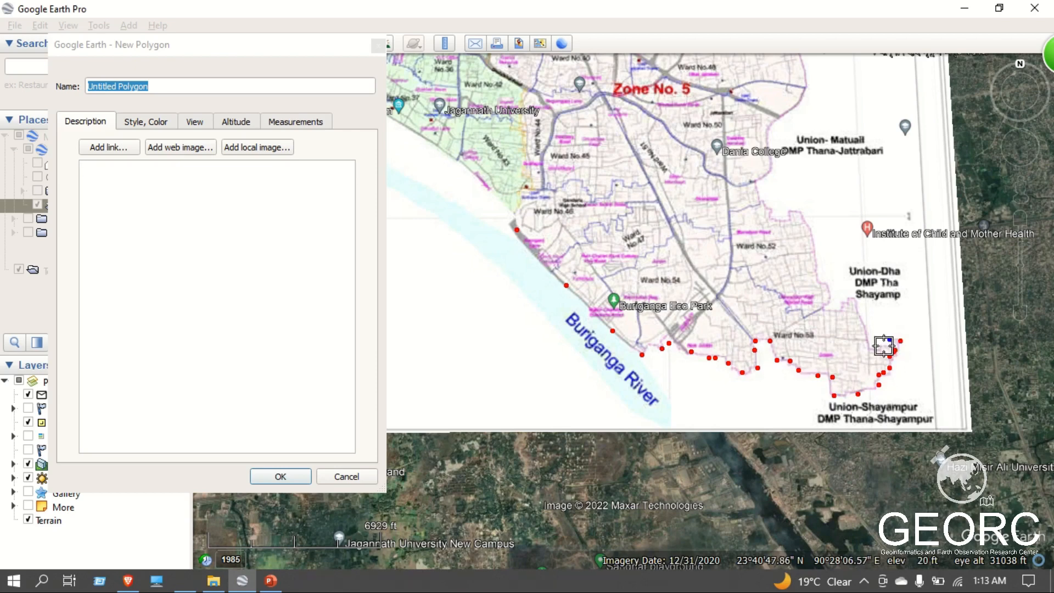
Trace the eastern boundary of Wards No.53 and 52 northward, up to the edge beside Union-Matuail.
left_click(877, 348)
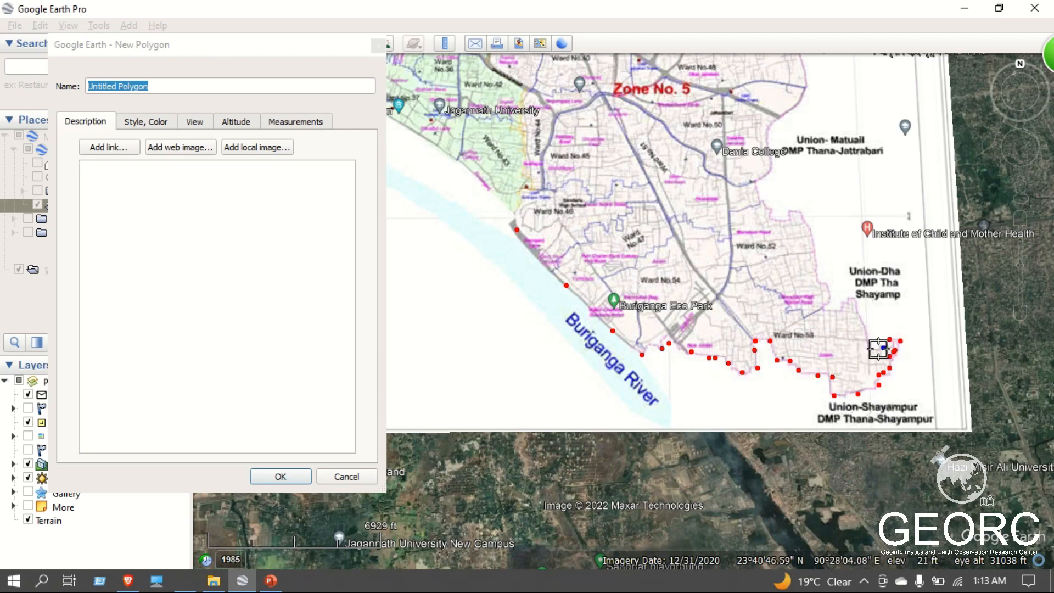
left_click(869, 349)
left_click_drag(867, 348, 856, 324)
left_click(835, 308)
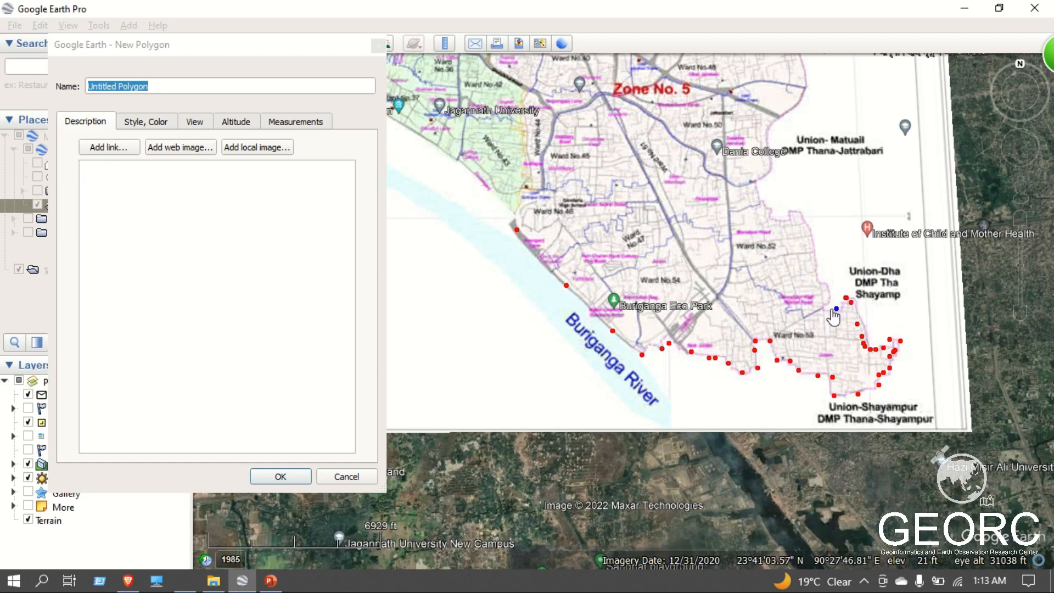
mouse_move(823, 312)
left_mouse_down()
mouse_move(807, 244)
mouse_move(750, 197)
mouse_move(770, 153)
mouse_move(768, 126)
left_mouse_up()
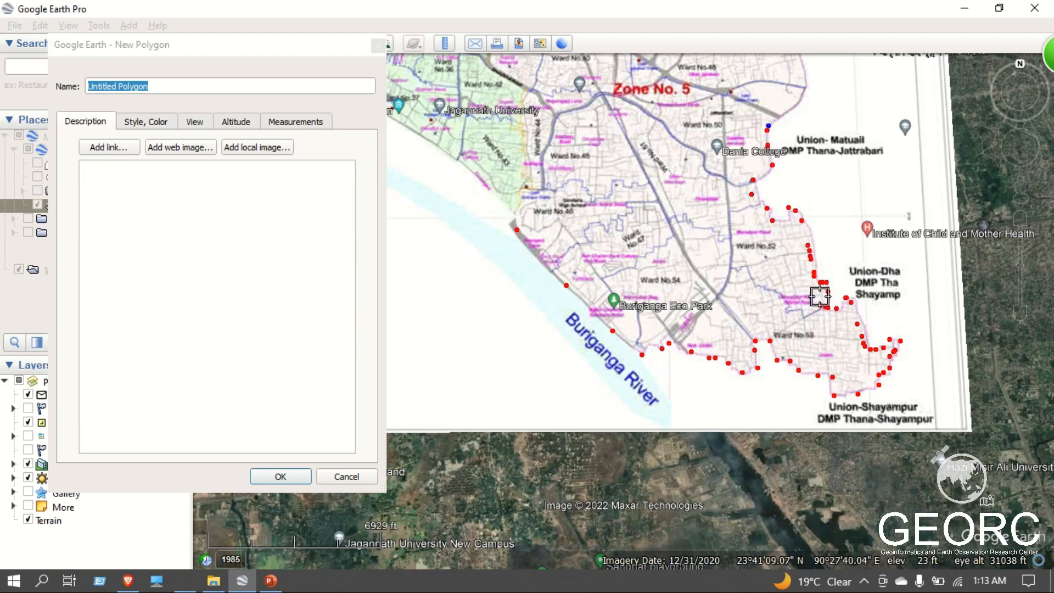
Continue the polygon north along Zone No. 5's eastern boundary, from beside Union-Matuail to the notch at Ward No.49.
key("Up")
left_click(786, 273)
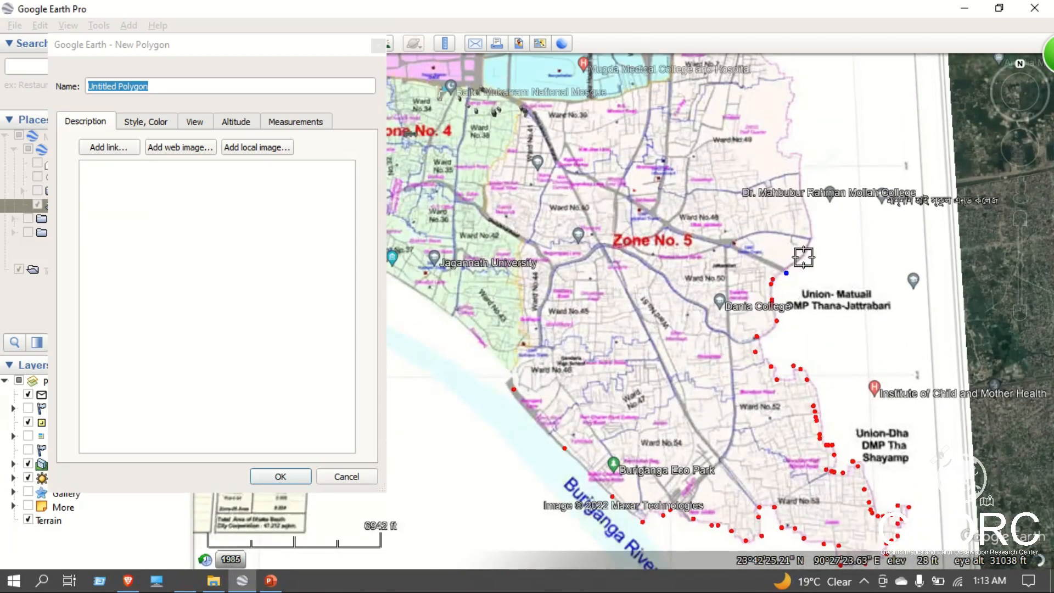
left_click(811, 239)
left_click(801, 186)
left_click(797, 151)
left_click(780, 154)
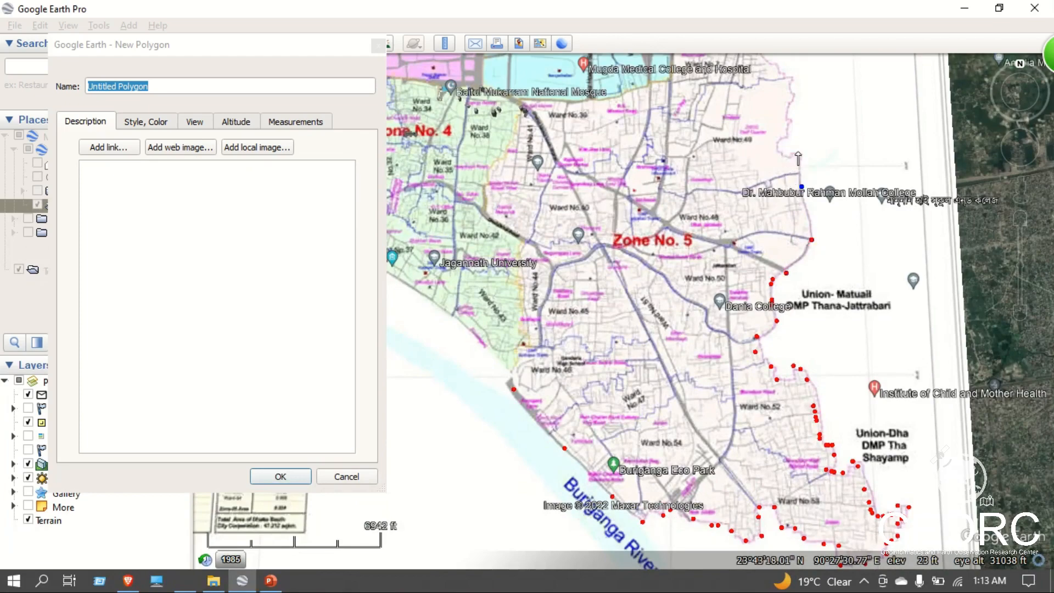
left_click(775, 137)
left_click(778, 133)
Trace the boundary from Ward No.49 past Ward No.7 and up Ward No.6's edge beside Union-Manda.
key("Up")
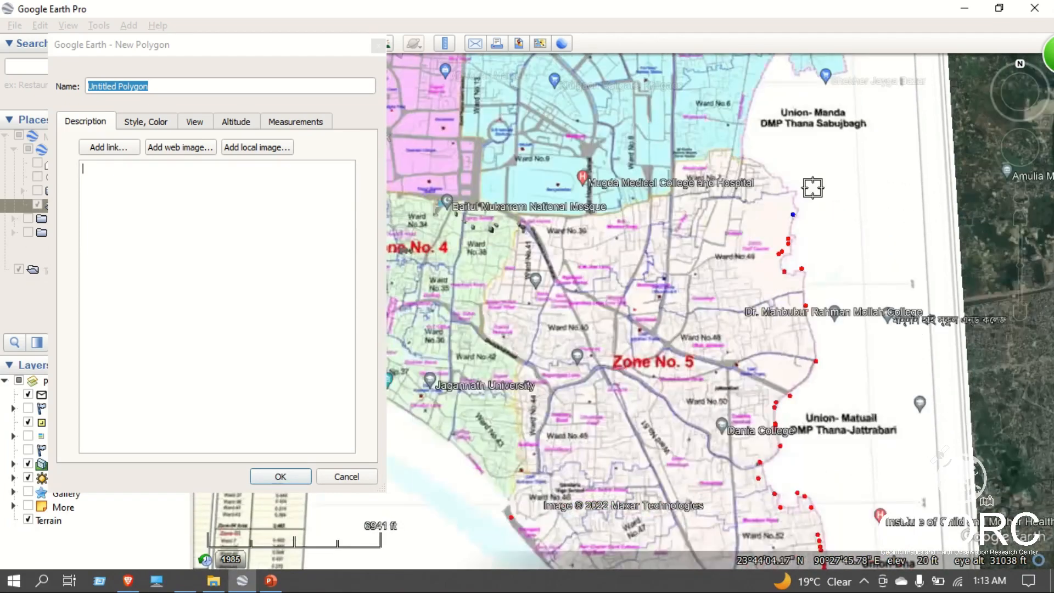
left_click(792, 264)
left_click(772, 250)
left_click(765, 242)
left_click(751, 225)
left_click(748, 223)
left_click(744, 213)
left_click(749, 173)
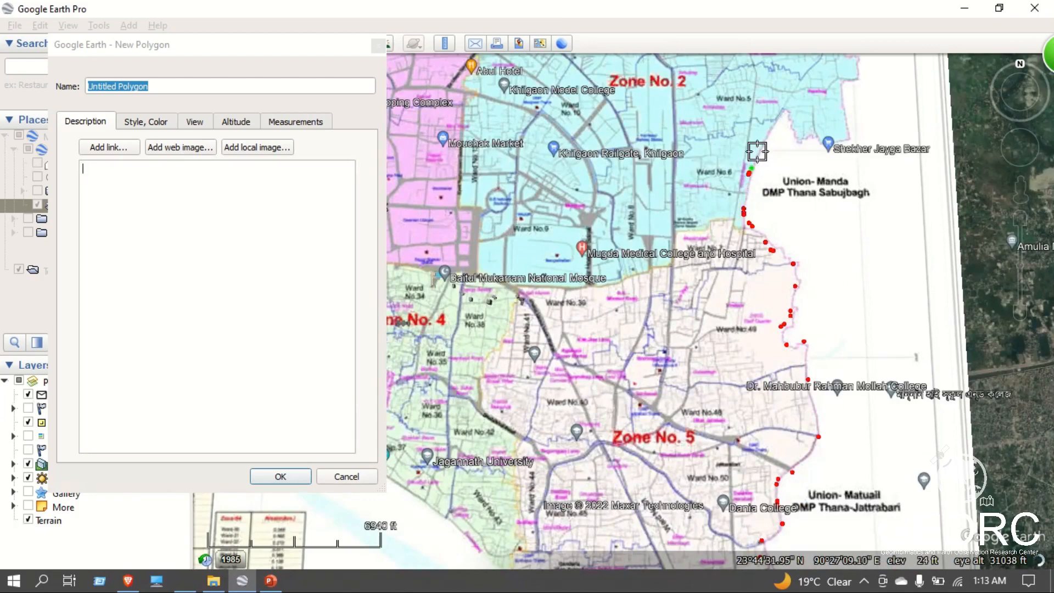
Extend the polygon up Ward No.6's eastern edge to the top of the Union-Manda gap, removing a misplaced vertex inside Ward No.5.
left_click(761, 140)
key("Up")
left_click(769, 124)
key("Left")
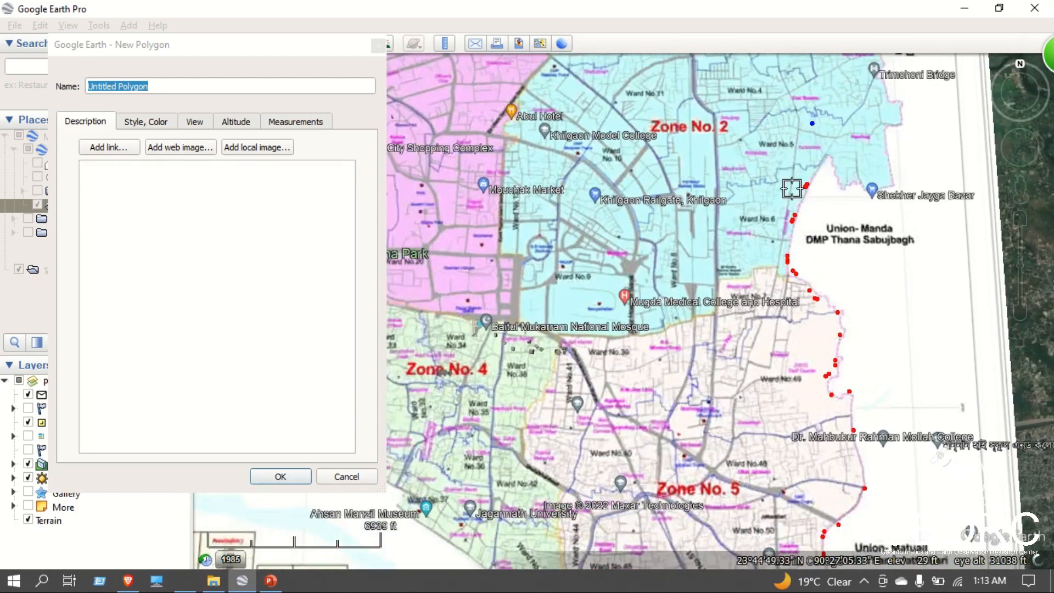
right_click(812, 125)
left_click(818, 170)
left_click(830, 156)
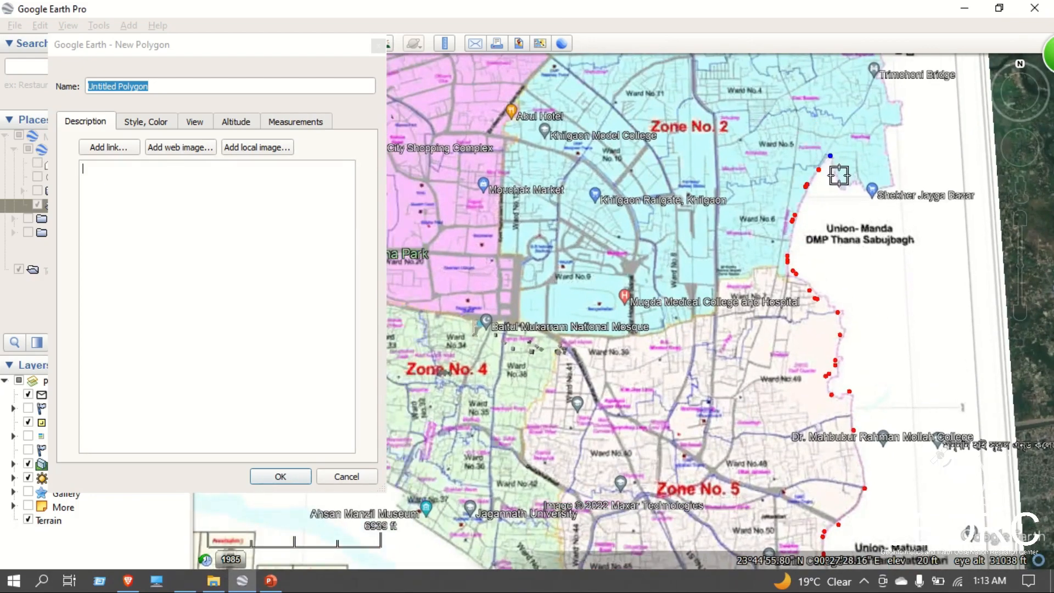
Trace Ward No.5's southern edge past Shekher Jayga Bazar and up its eastern side.
left_click(839, 180)
left_click(851, 188)
left_click(858, 182)
left_click(890, 192)
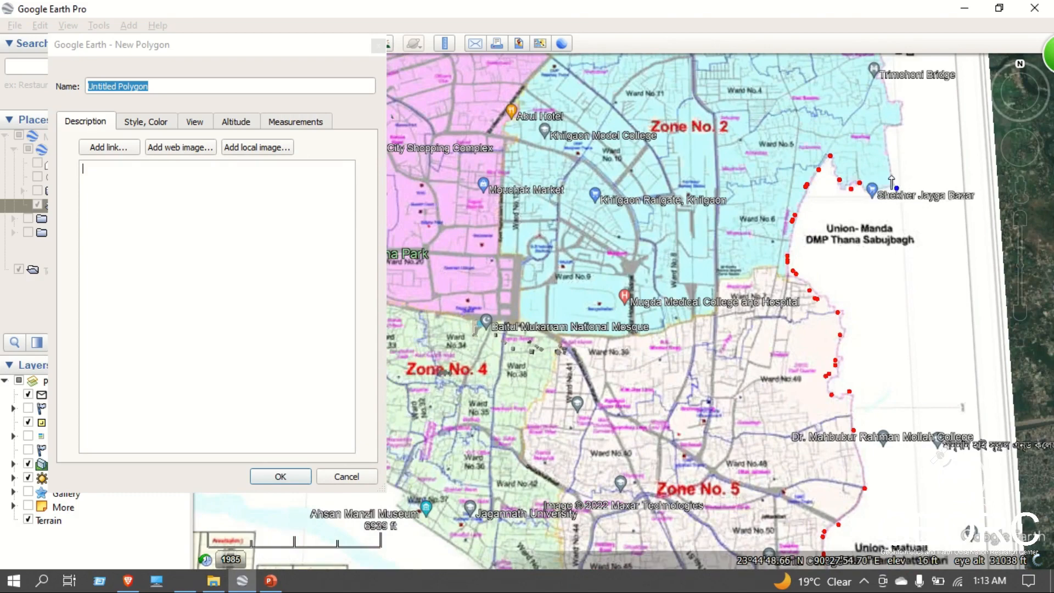
left_click(890, 174)
left_click(880, 139)
left_click(885, 128)
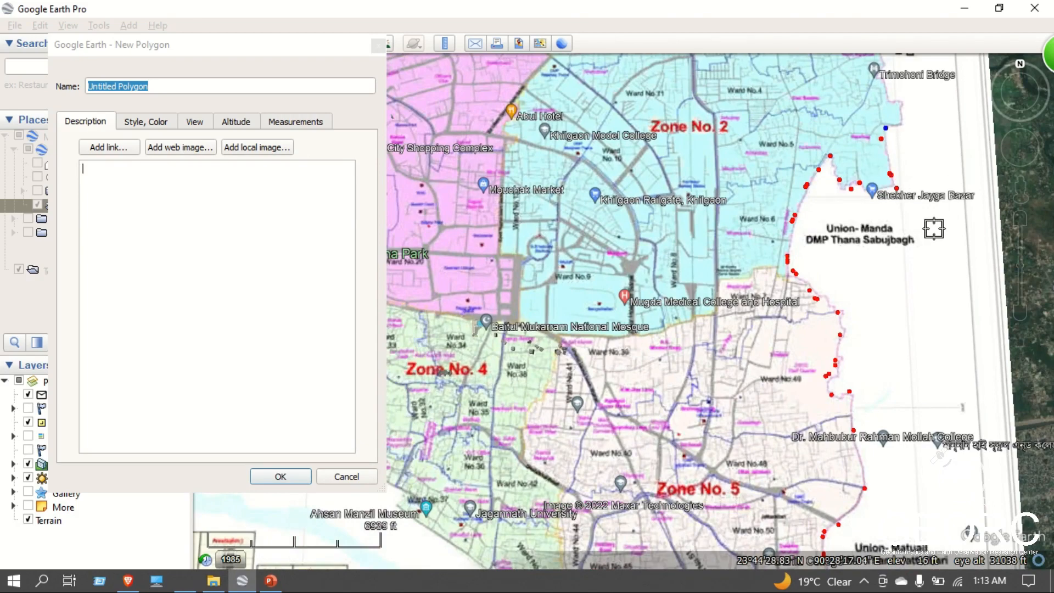
Continue the boundary around the eastern bulge above Shekher Jayga Bazar and north past Trimohoni Bridge.
key("Up")
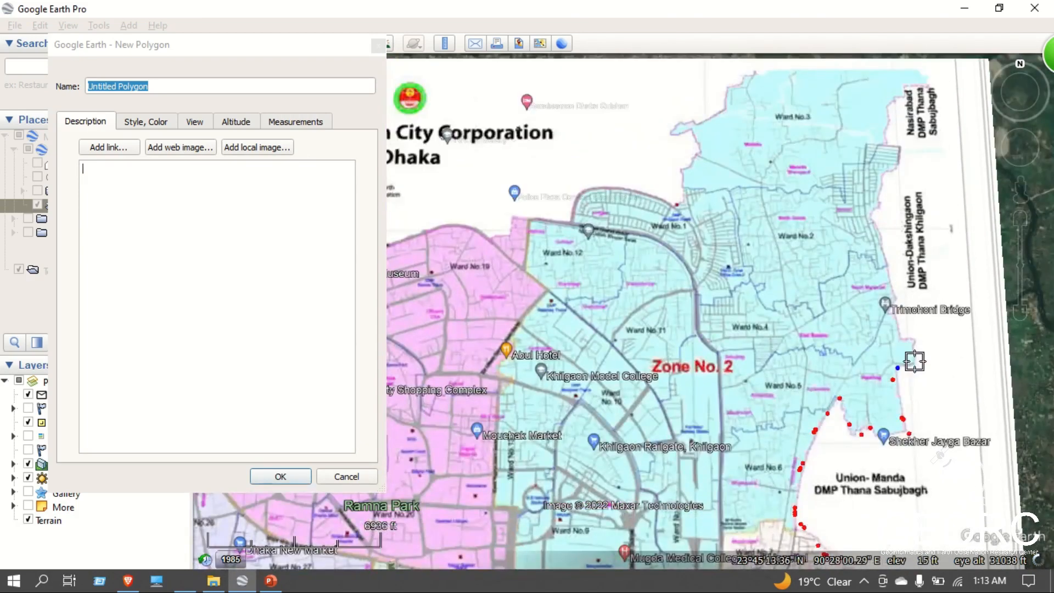
left_click(915, 362)
left_click(914, 344)
left_click(906, 332)
left_click(890, 314)
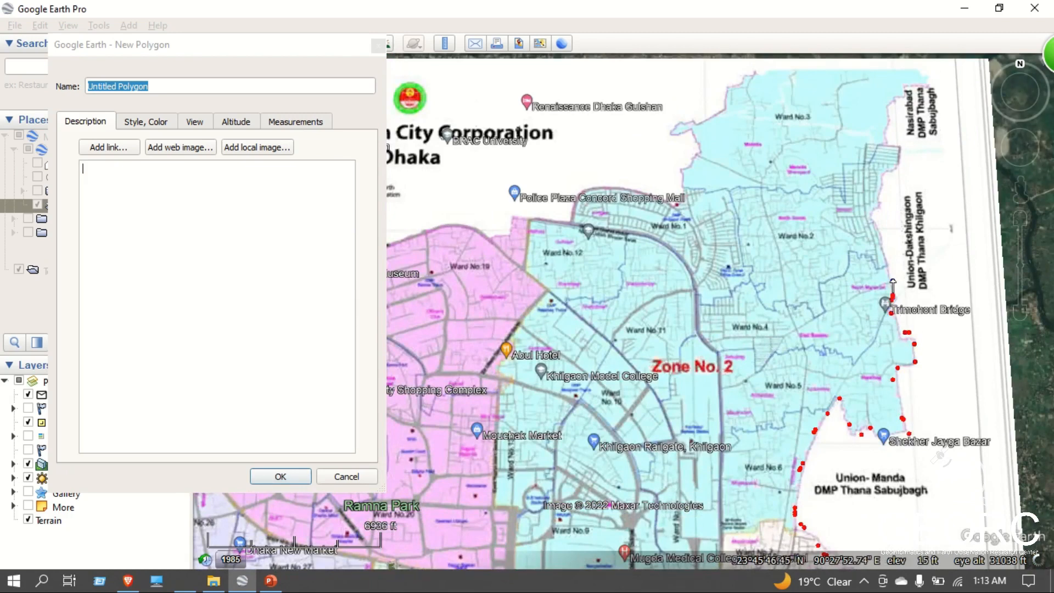
left_click(893, 274)
Trace Zone No. 2's eastern boundary beside Union-Dakshingaon, from above Trimohoni Bridge to the area below Nasirabad.
left_click(881, 231)
left_click(877, 206)
left_click(877, 191)
left_click(893, 166)
left_click(897, 154)
left_click(897, 142)
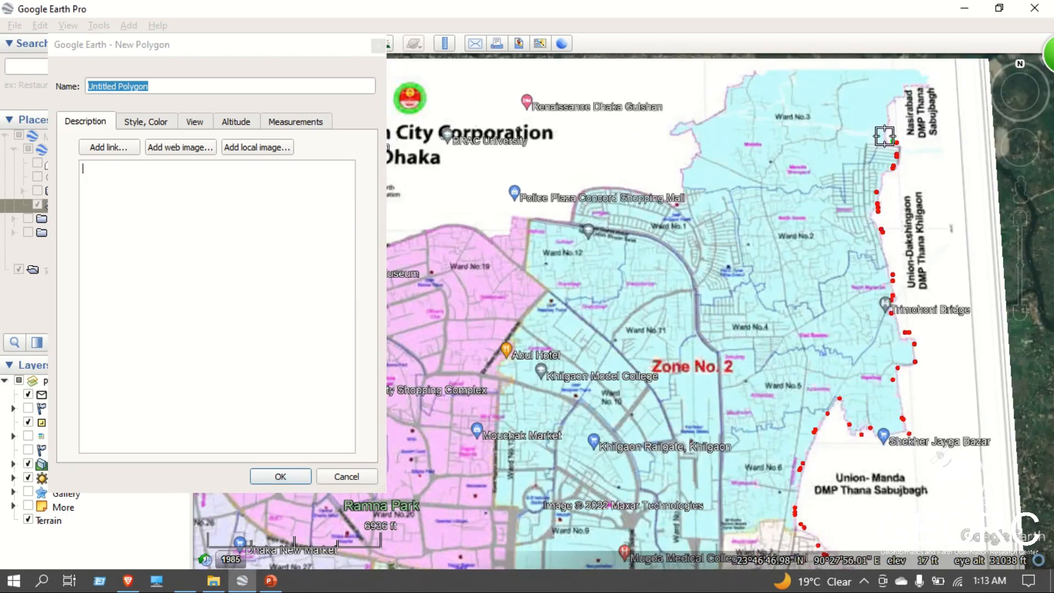
Trace Ward No.3's eastern edge around the Nasirabad label to its northeastern corner, replacing the misplaced corner vertex.
left_click(884, 136)
left_click(889, 110)
left_click(898, 90)
left_click(918, 88)
left_click(934, 82)
key("Up")
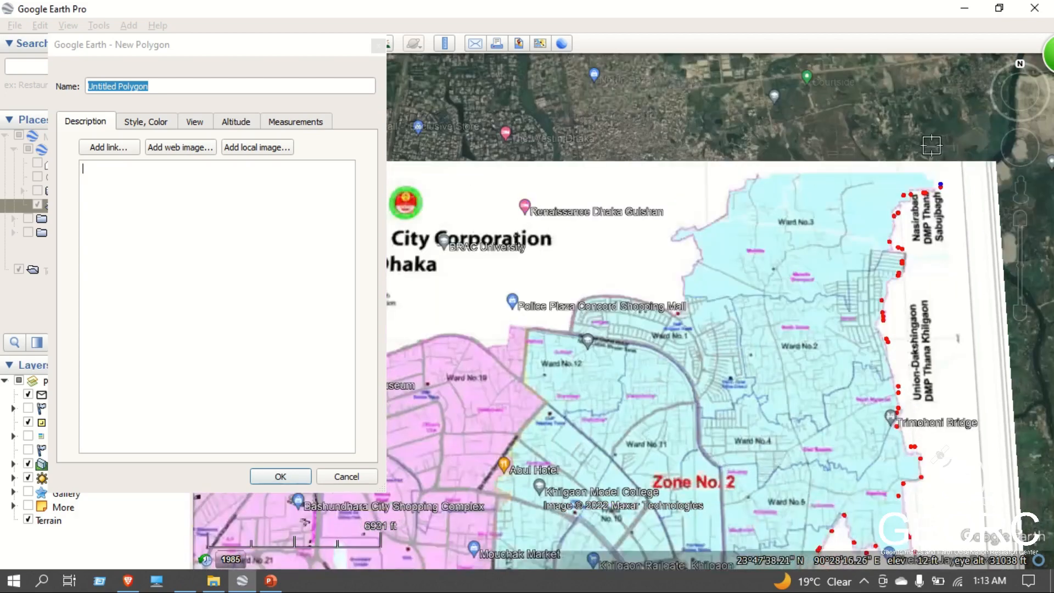
right_click(940, 188)
left_click(931, 183)
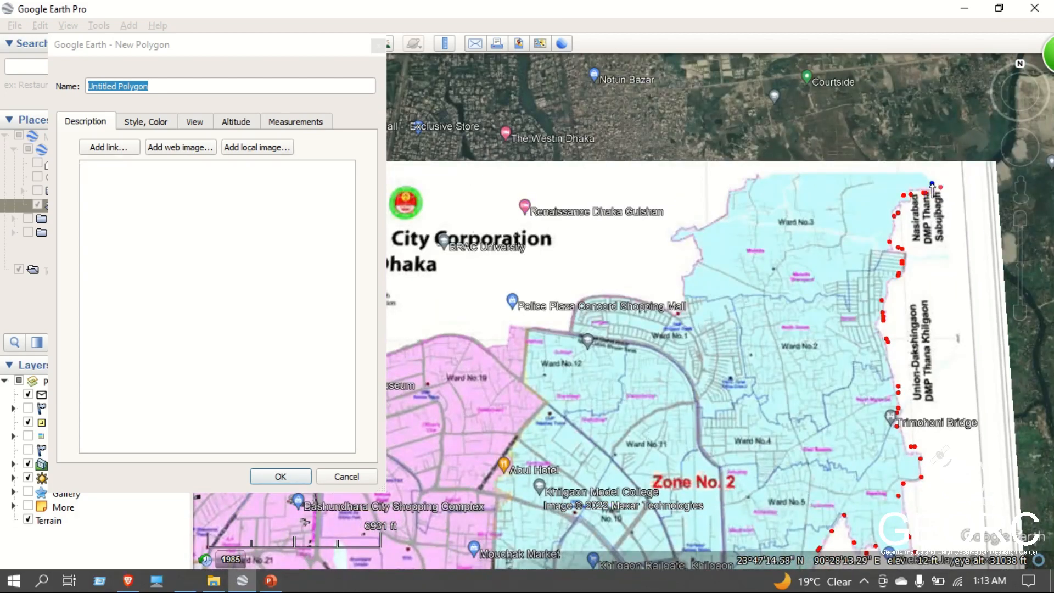
Place vertices westward along Ward No.3's northern edge and around toward its northwestern side.
left_click_drag(924, 172, 862, 172)
left_click_drag(811, 175, 795, 175)
left_click_drag(719, 200, 716, 203)
left_click(721, 226)
Remove the misplaced vertices off Ward No.3's northwestern corner and place a replacement vertex on the ward's edge.
right_click(723, 218)
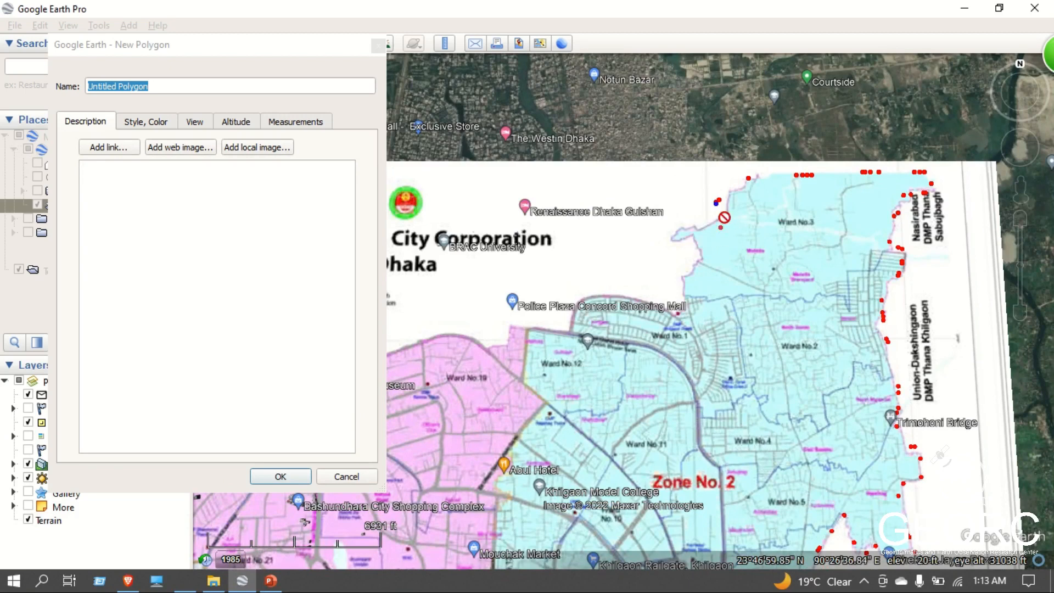
right_click(724, 218)
right_click(723, 218)
right_click(725, 216)
left_click(731, 193)
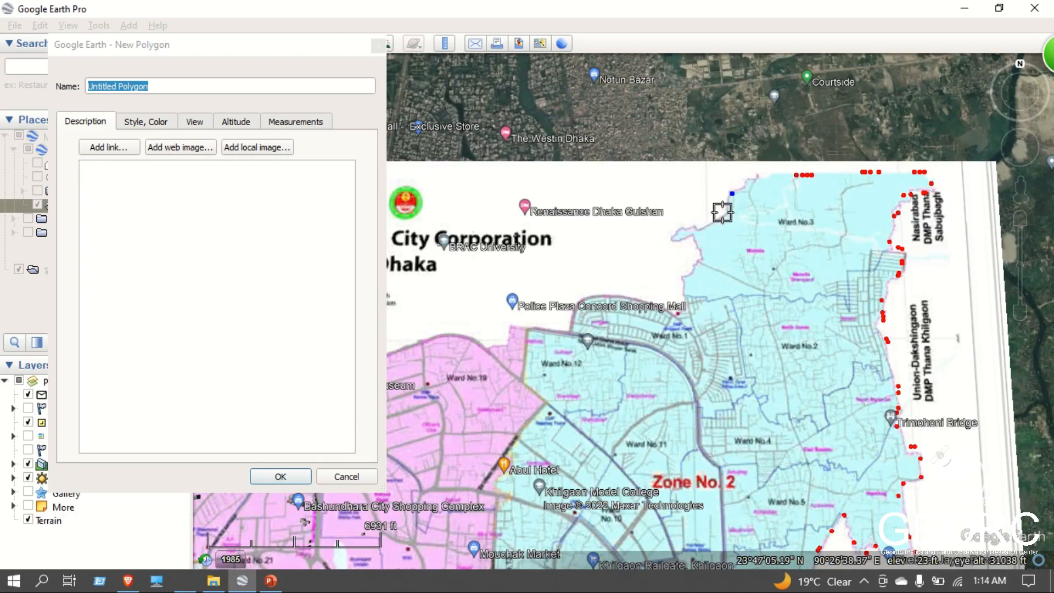
Trace Ward No.3's western boundary around the protruding tip and down to the corner above Ward No.1.
left_click(723, 217)
left_click(692, 238)
left_click(673, 238)
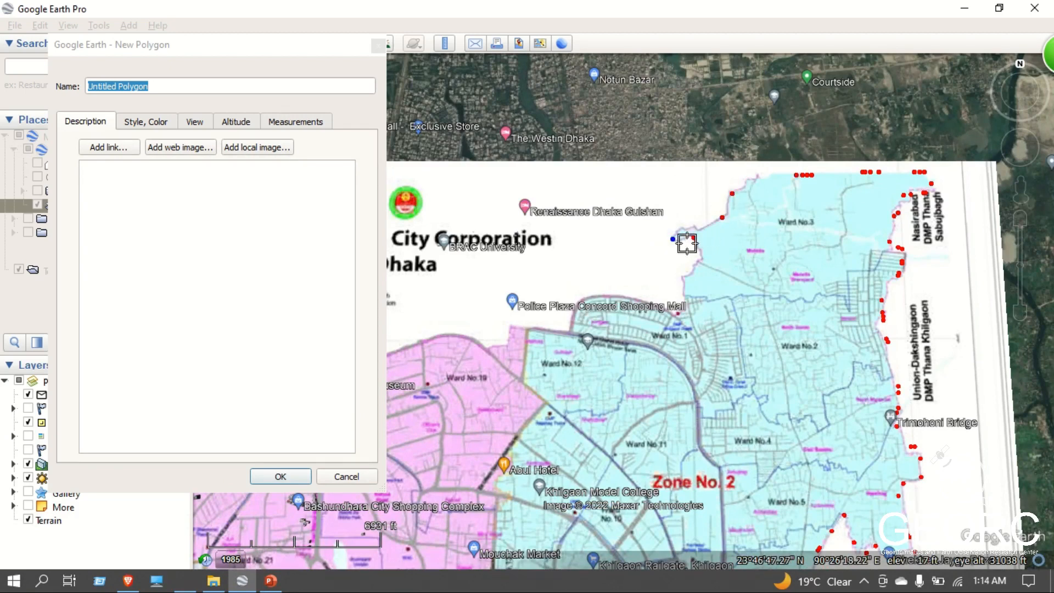
left_click(692, 242)
left_click(699, 257)
left_click_drag(698, 265, 696, 265)
left_click_drag(679, 275, 677, 277)
left_click(690, 287)
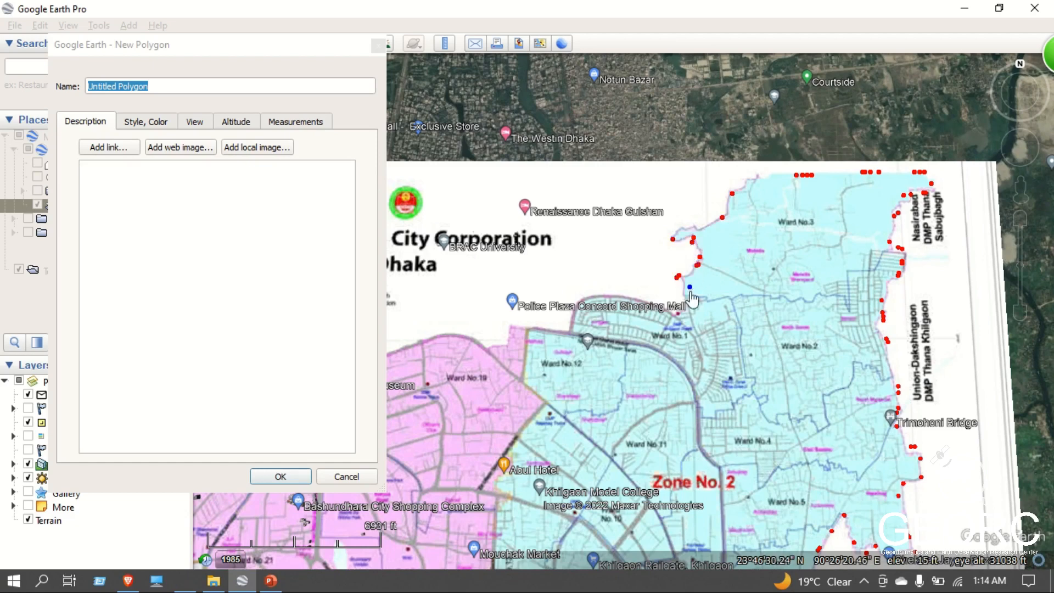
left_click(686, 297)
Trace the northern edges of Wards No.1 and 12 westward and onto the top of Ward No.19.
left_click(593, 295)
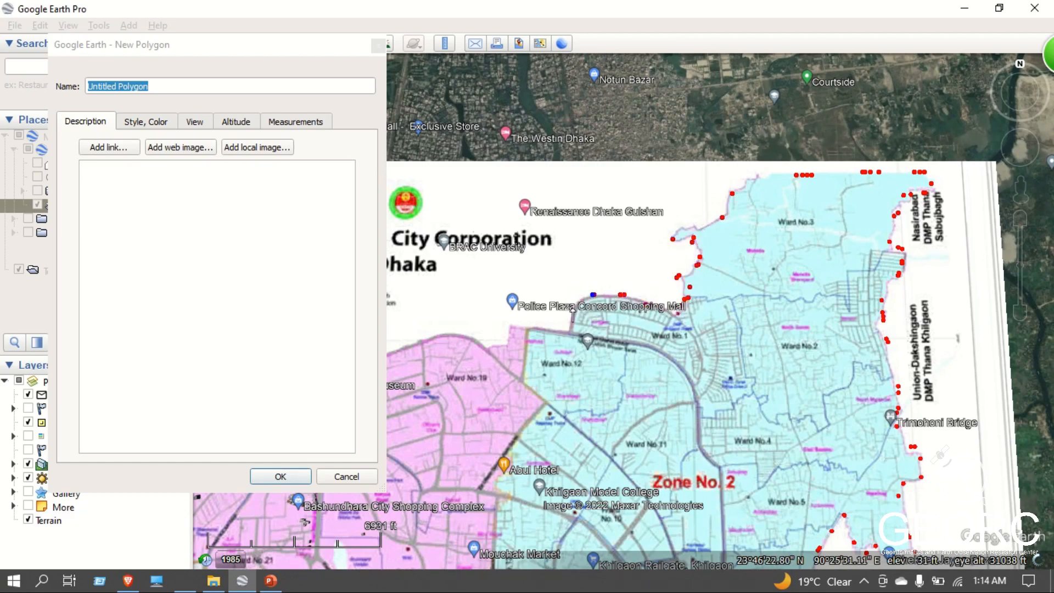
left_click_drag(548, 331, 541, 330)
left_click(506, 329)
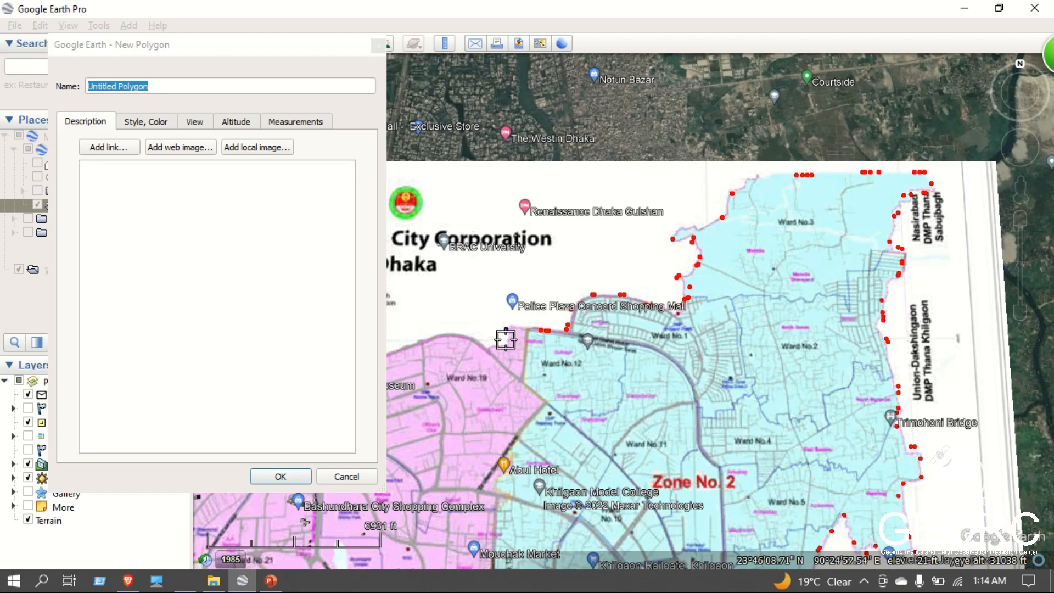
left_click(489, 348)
left_click(471, 343)
left_click(439, 337)
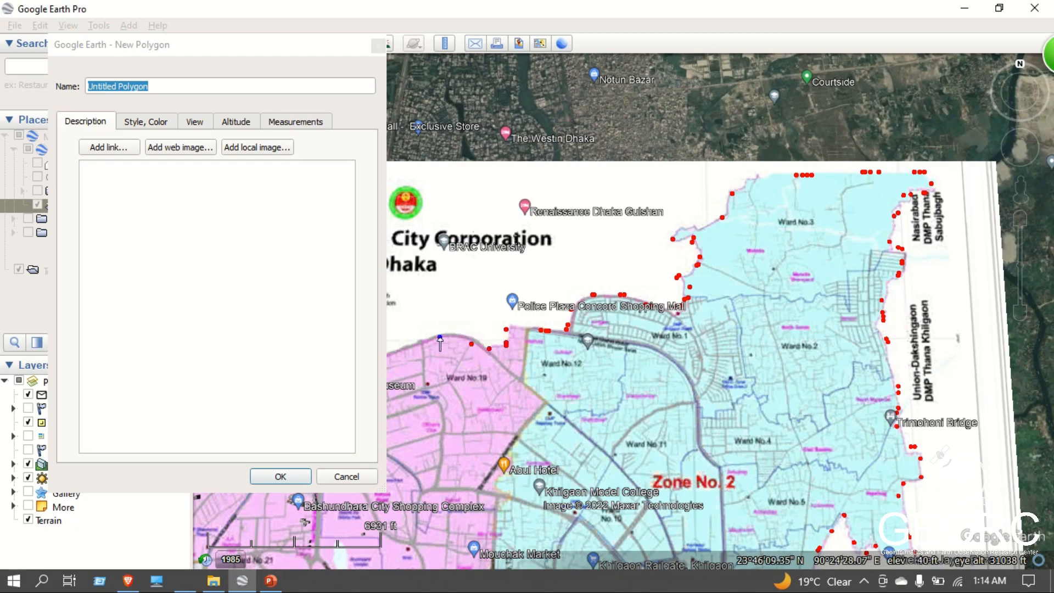
left_click(418, 343)
Continue the boundary along Ward No.19's northwestern edge, past Bangabandhu Military Museum, and over the top of Ward No.18.
key("Left")
left_click(677, 361)
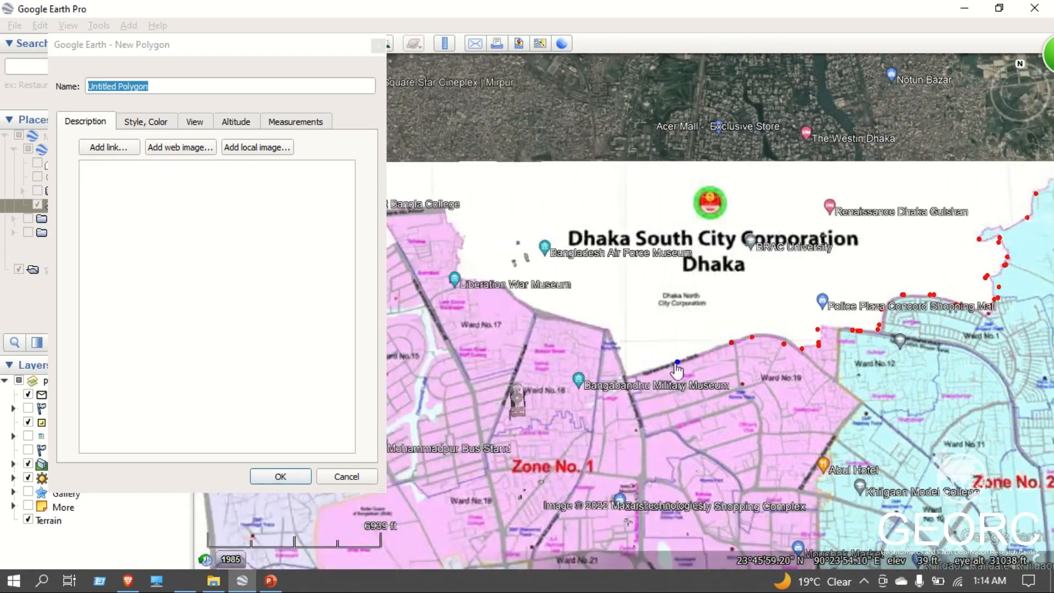
left_click(633, 376)
left_click(616, 375)
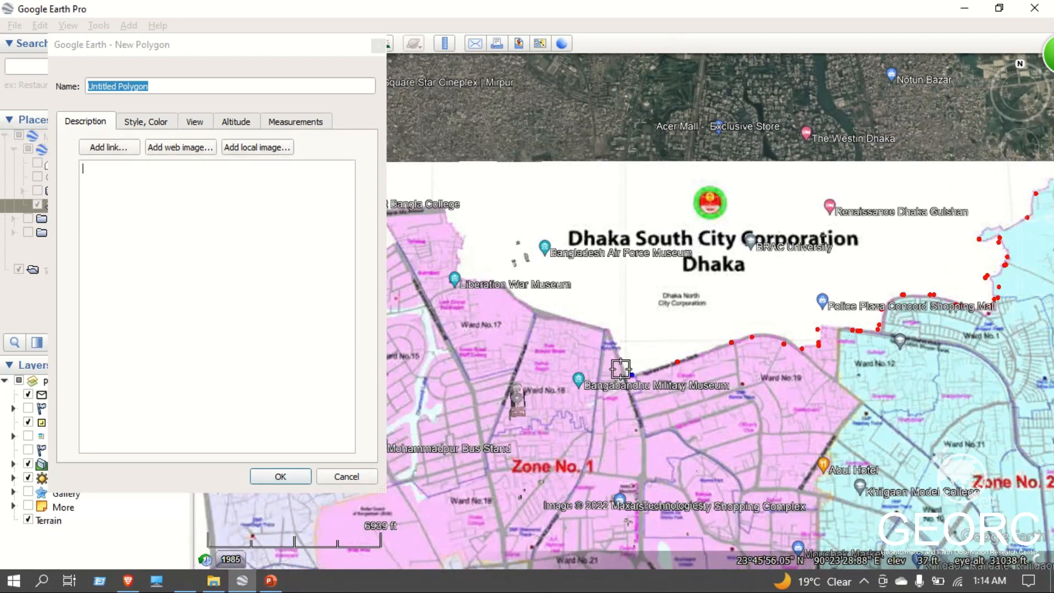
left_click(620, 368)
left_click(603, 329)
left_click(533, 310)
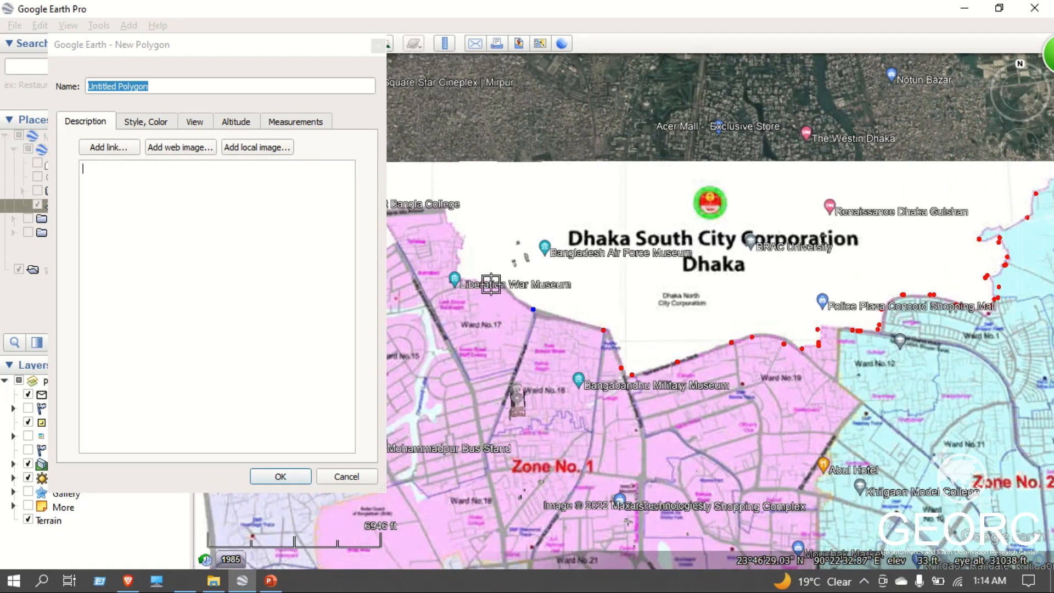
Trace Ward No.17's boundary past Liberation War Museum to the northern tip beside Government Bangla College.
left_click(462, 278)
left_click(461, 236)
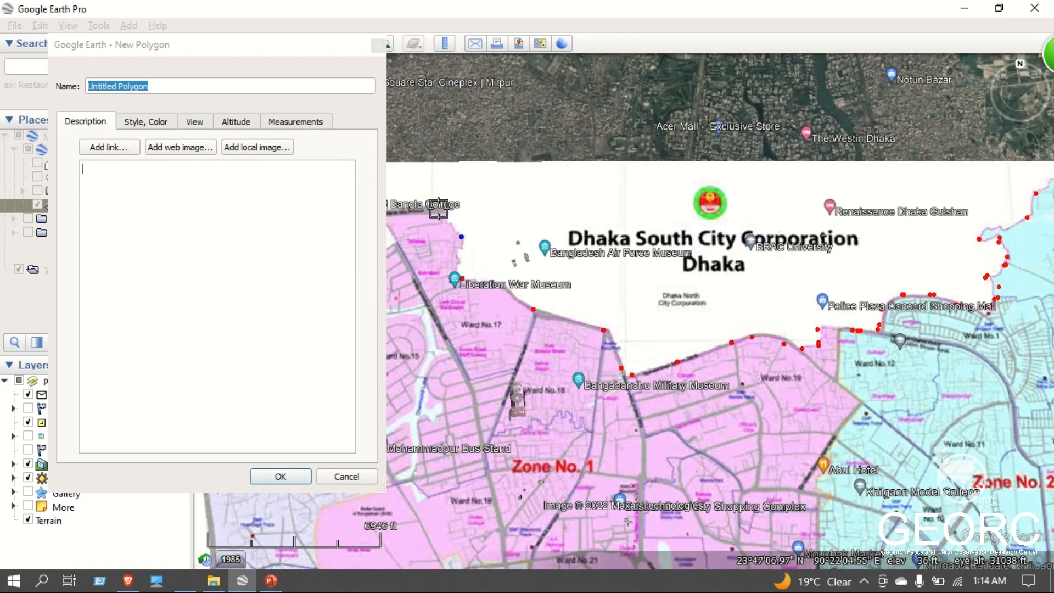
left_click(438, 209)
key("Left")
left_click(551, 214)
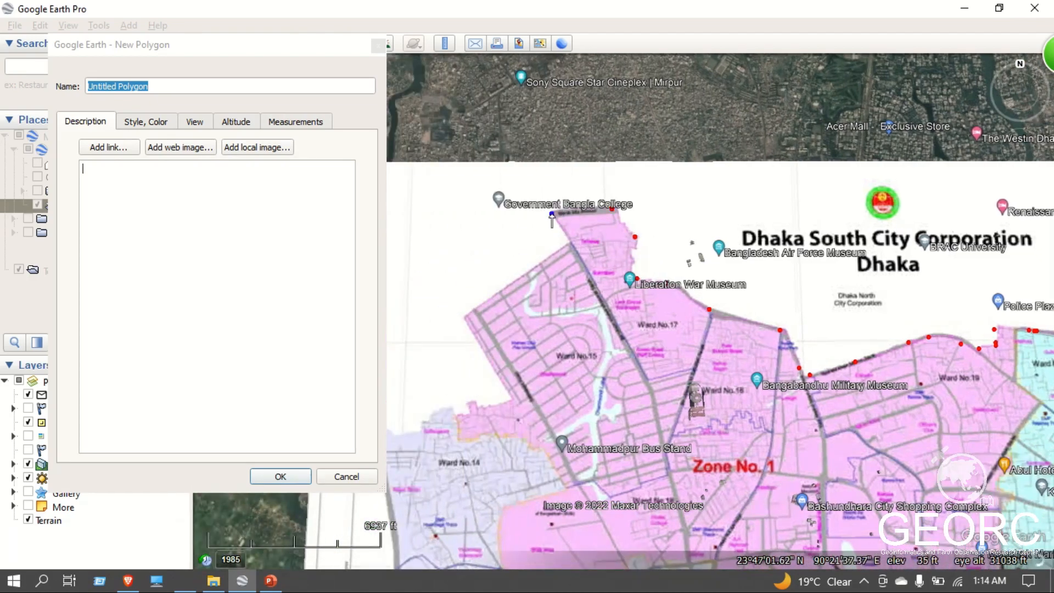
Outline Ward No.15's northwestern and southwestern edges with polygon vertices.
left_click(569, 244)
left_click(504, 290)
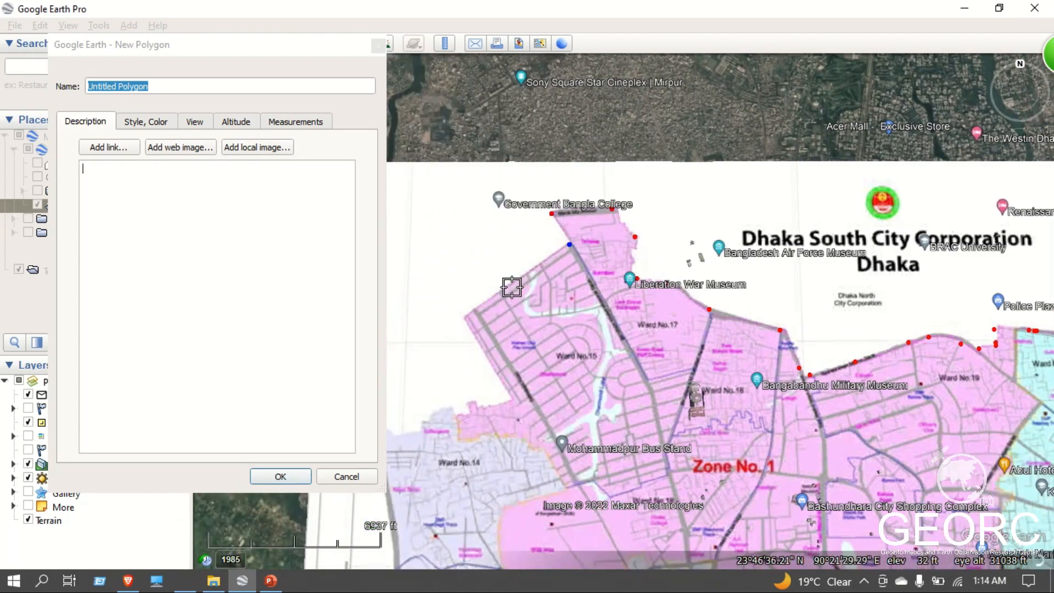
left_click(468, 318)
left_click(513, 396)
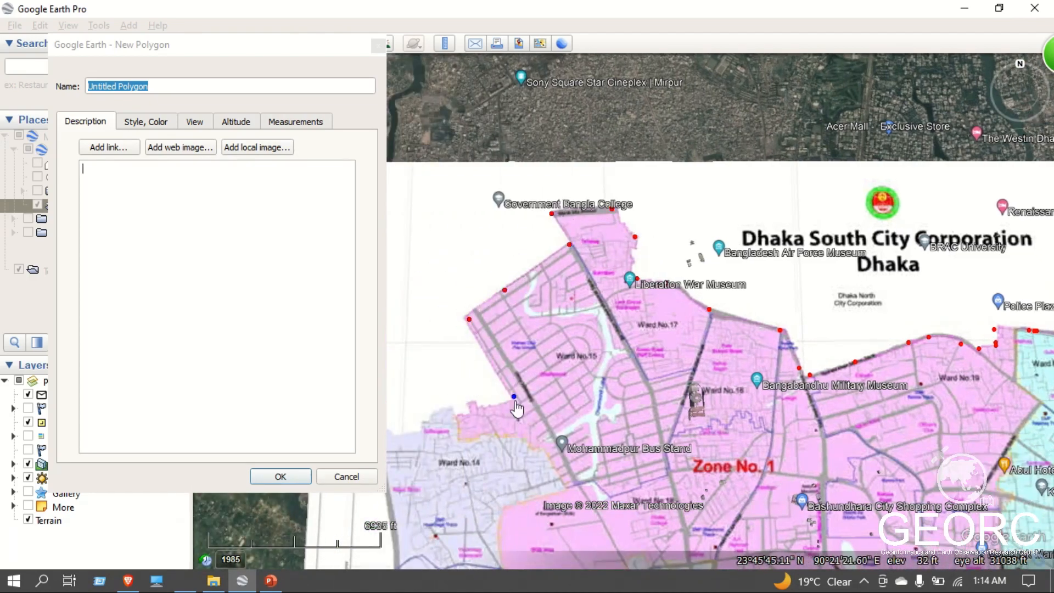
Trace the irregular boundary west from Ward No.15 along Ward No.14's northern edge to its northwestern corner.
left_click(486, 408)
left_click(476, 405)
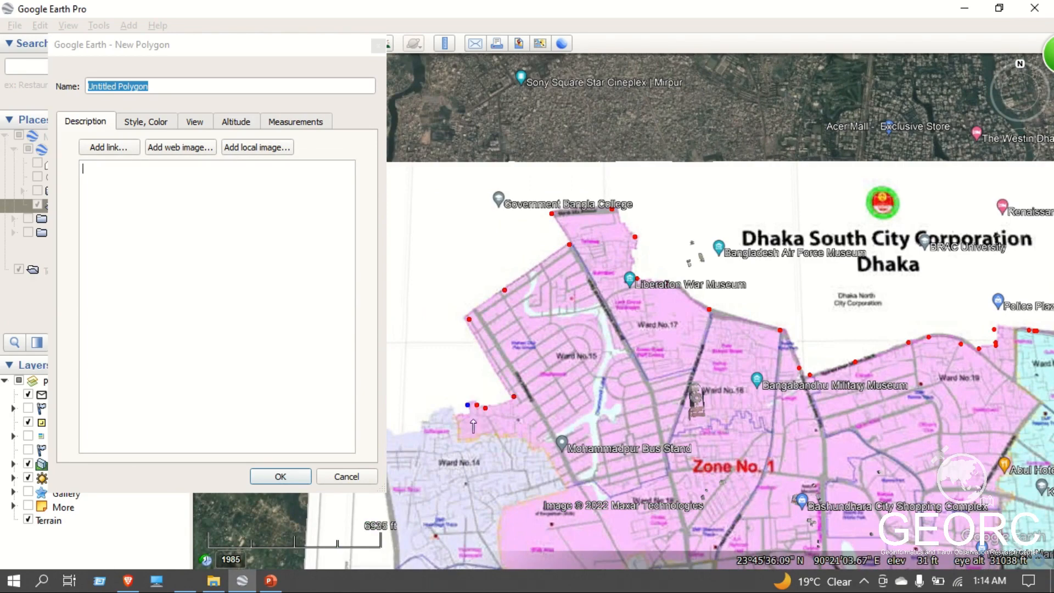
left_click(473, 418)
left_click(452, 410)
left_click(434, 410)
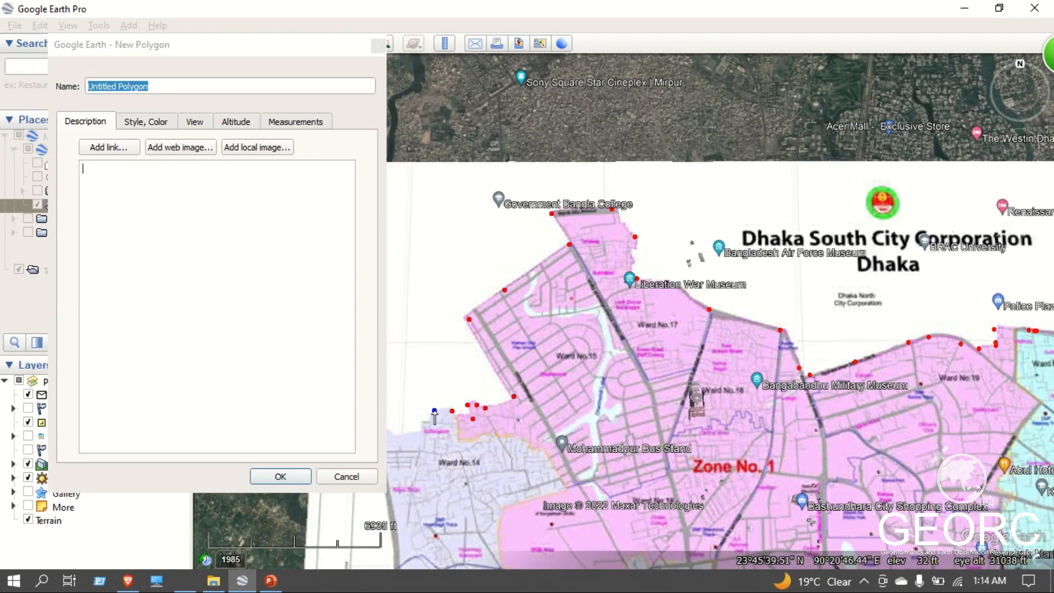
key("Left")
left_click(555, 425)
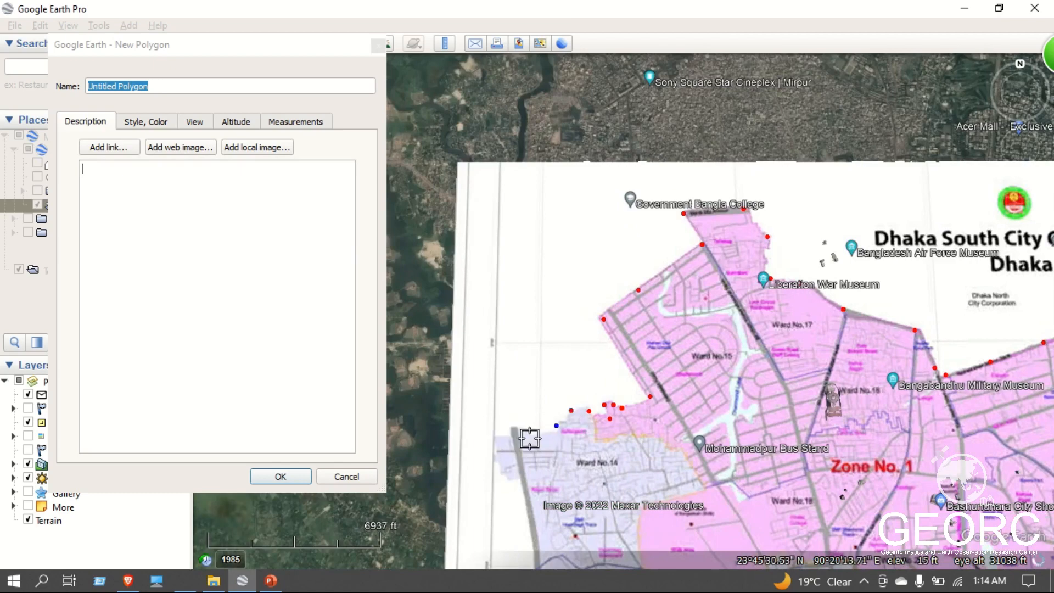
left_click(535, 428)
left_click(510, 421)
Trace Zone No. 3's western boundary south from Ward No.14, past Ward No.22, to beside Madhu City Food Court.
key("Down")
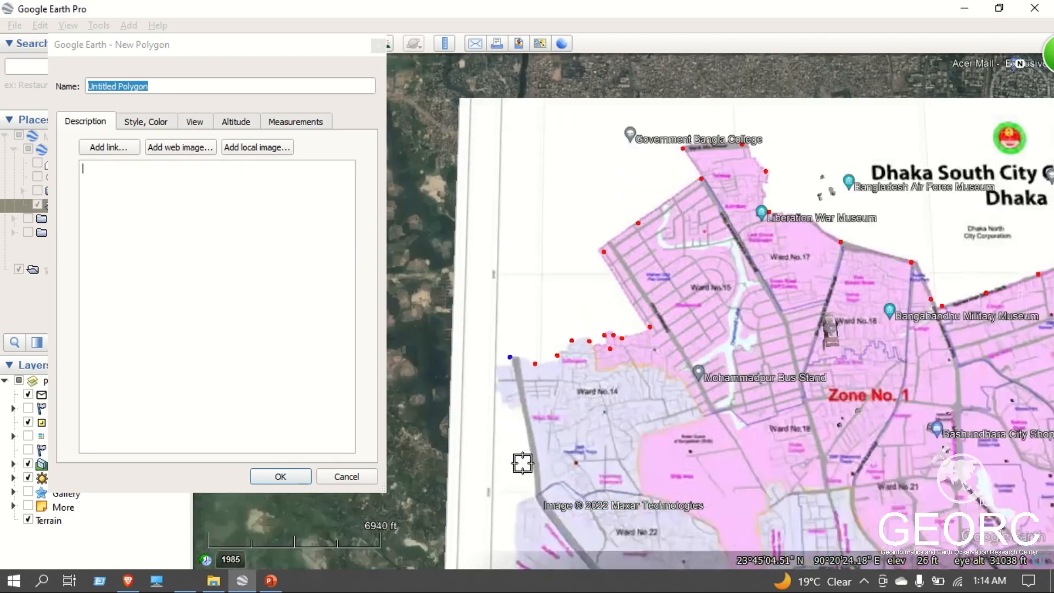
key("Down")
left_click(535, 363)
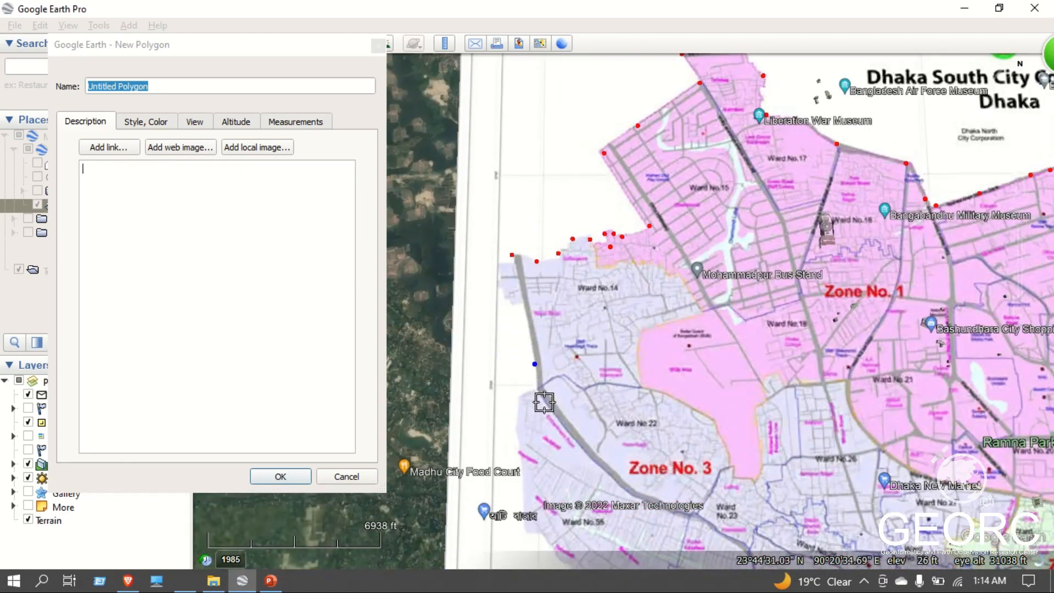
left_click(538, 391)
left_click(521, 398)
left_click(516, 434)
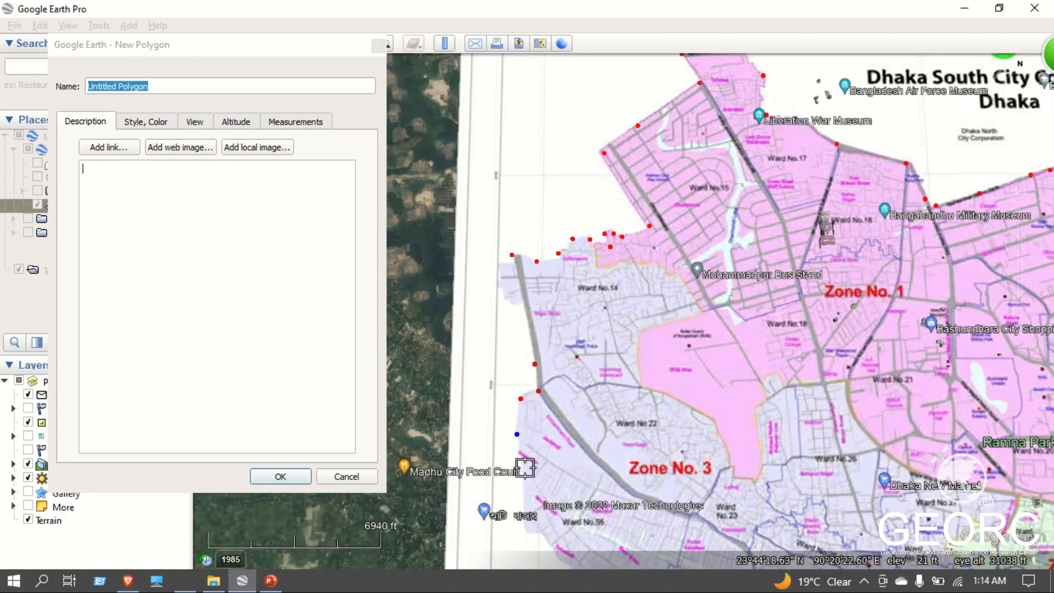
left_click(525, 465)
Trace Ward No.55's southwestern edge down to Ward No.56, replacing the misplaced vertex near the start.
key("Down")
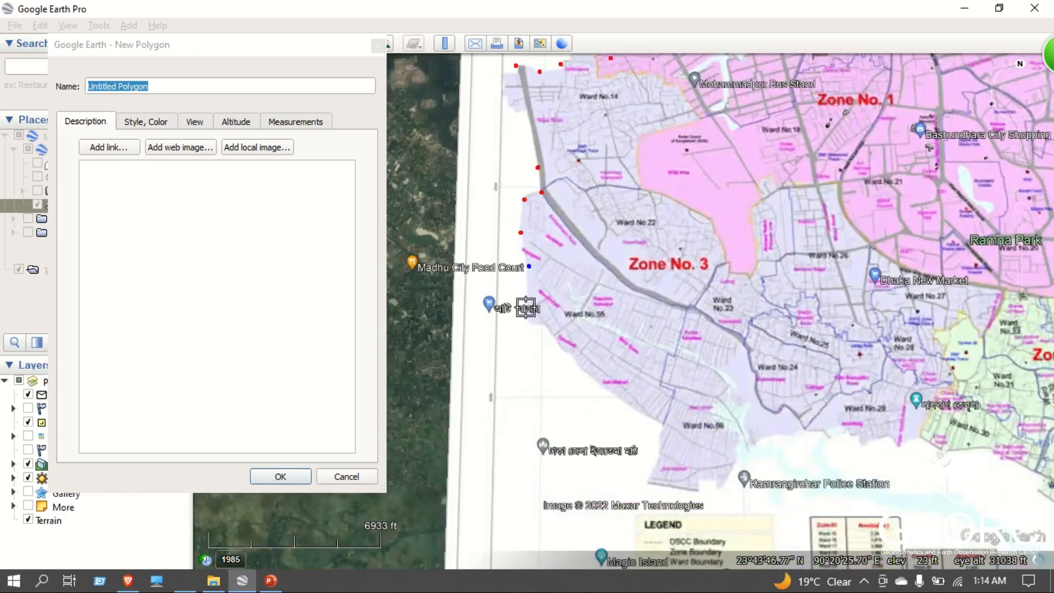
left_click(546, 336)
right_click(559, 340)
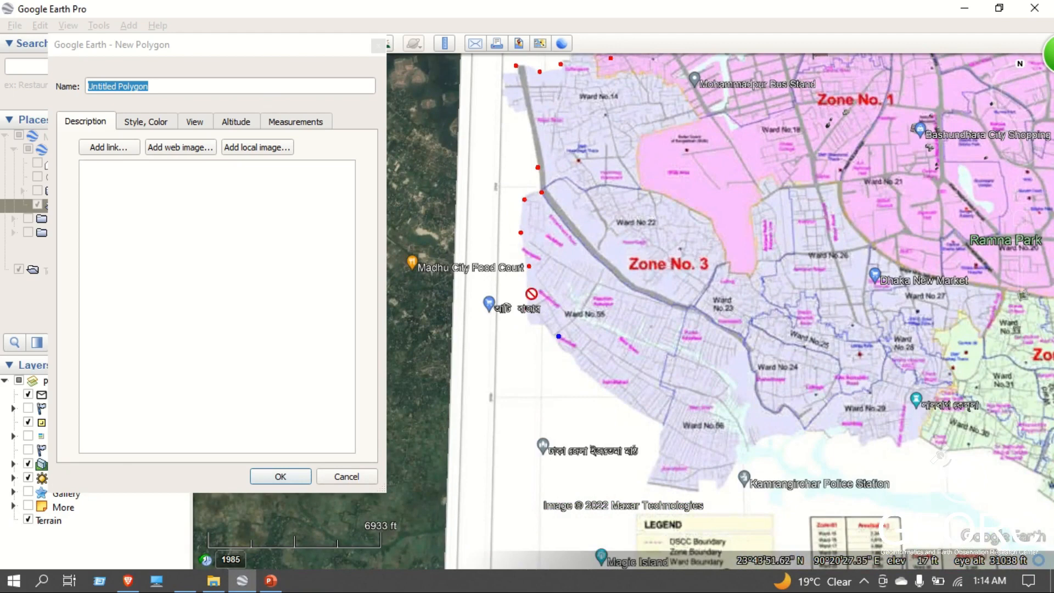
left_click(526, 306)
left_click(548, 329)
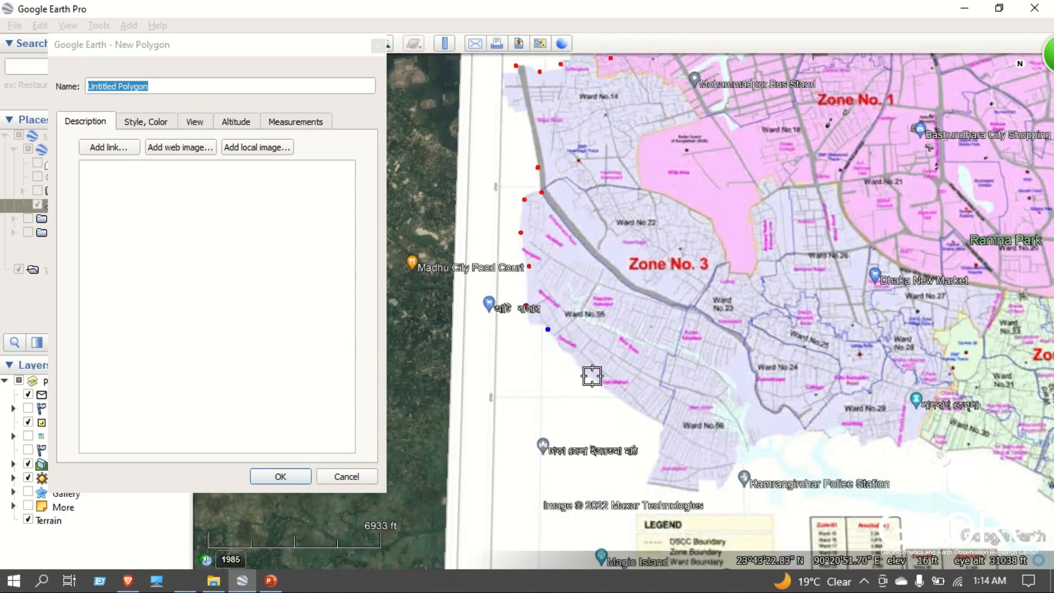
left_click(592, 377)
left_click(651, 412)
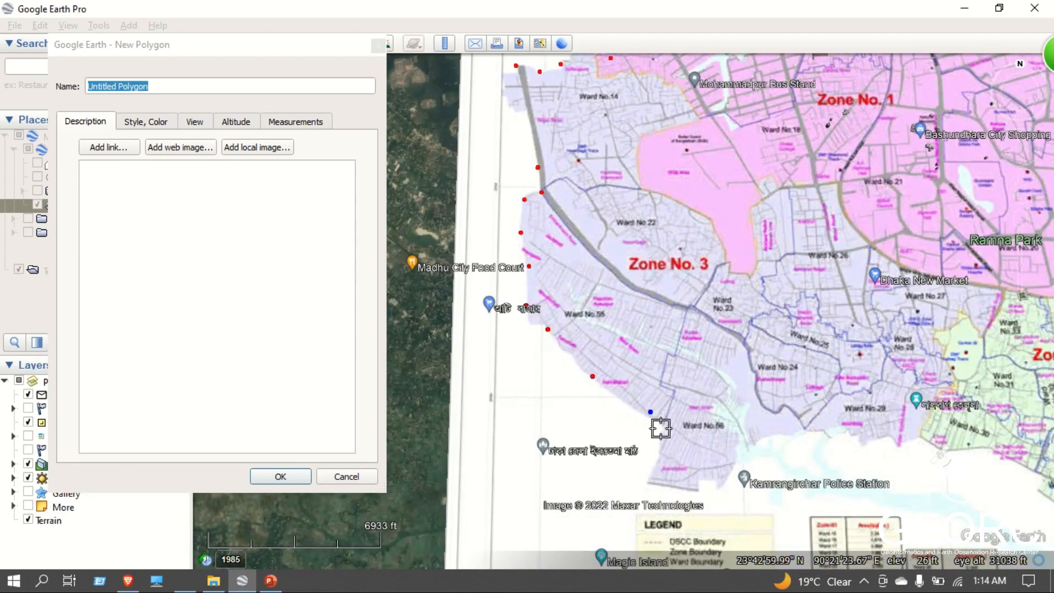
Place polygon vertices around the southern end of Ward No.56.
left_click(652, 479)
left_click(690, 488)
left_click(700, 488)
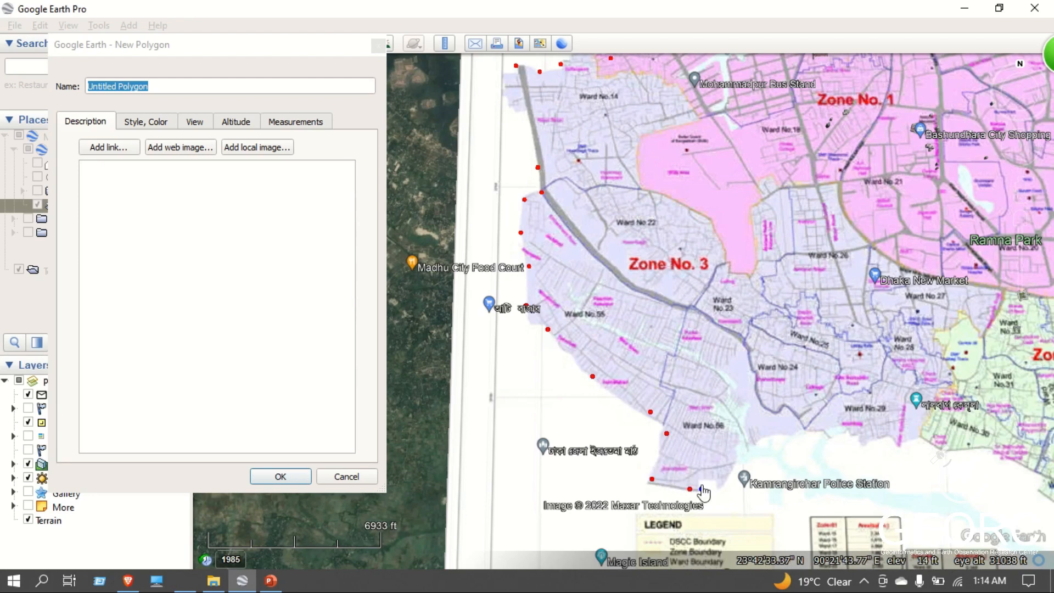
left_click(701, 474)
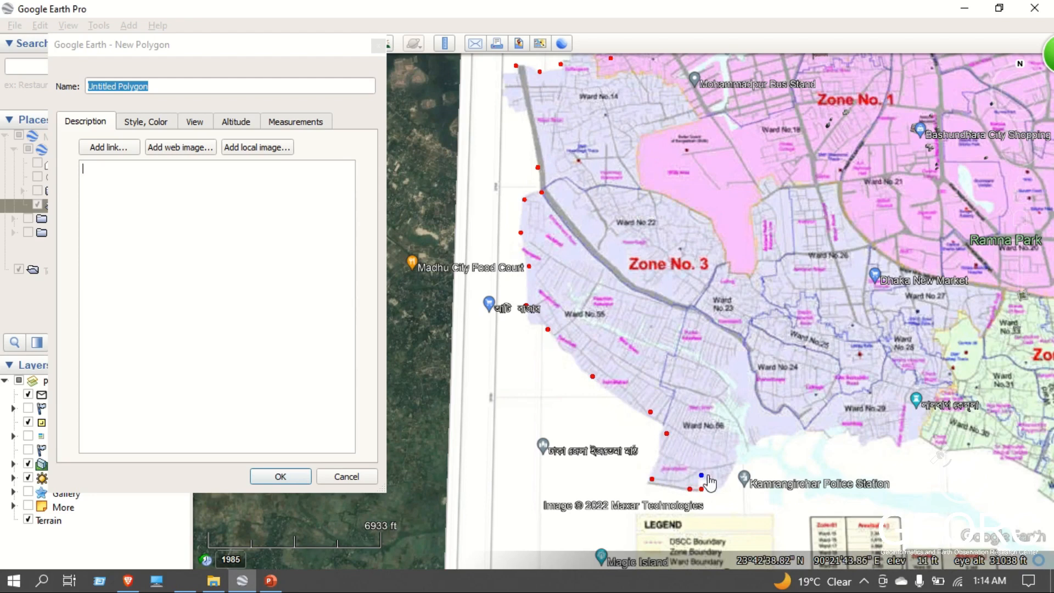
Trace up Ward No.56's eastern edge and east along Zone No. 3's southern boundary to below Ward No.24.
left_click(733, 458)
left_click(746, 441)
left_click(774, 433)
left_click(783, 433)
left_click(818, 433)
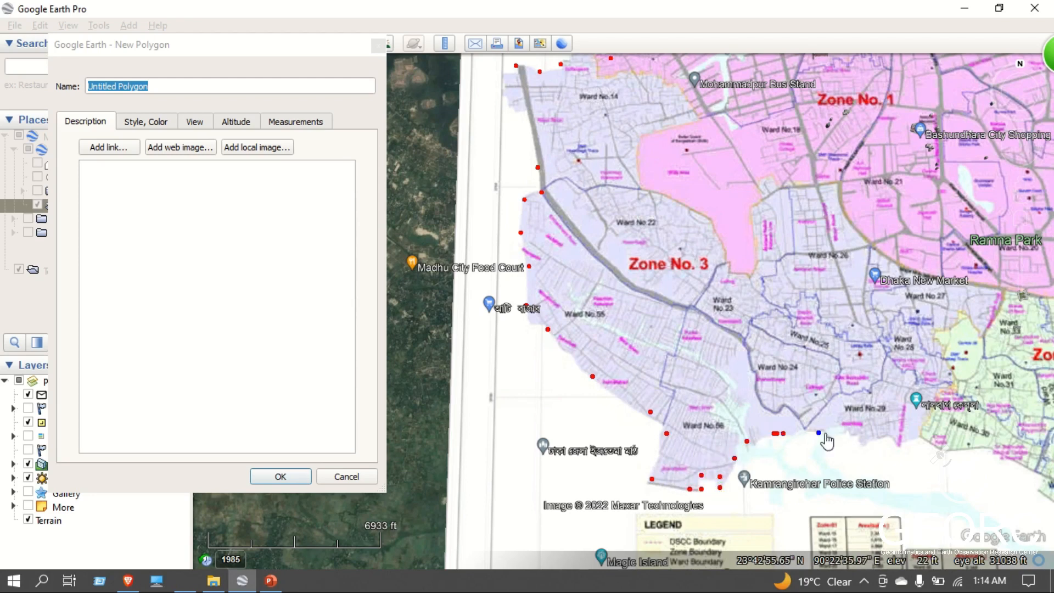
Trace Zone No. 3's southern boundary east below Ward No.29 to near the border with Zone No. 4.
left_click(835, 438)
left_click(850, 433)
left_click(867, 440)
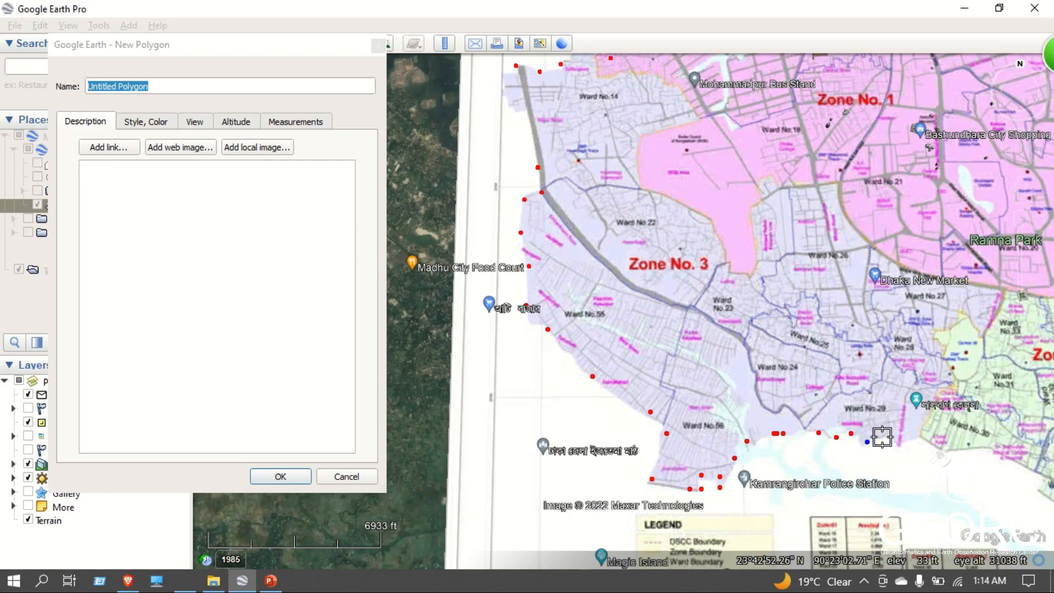
left_click(903, 445)
Trace Zone No. 4's riverside boundary southeast from below Ward No.30 to beside Ward No.37.
key("Right")
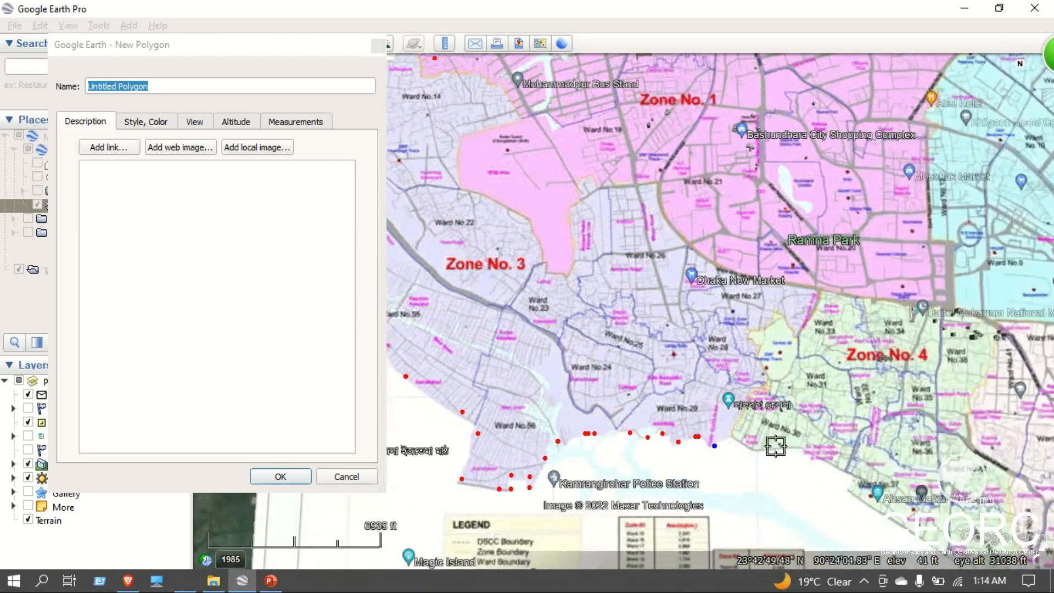
left_click(741, 441)
left_click(803, 457)
left_click(854, 480)
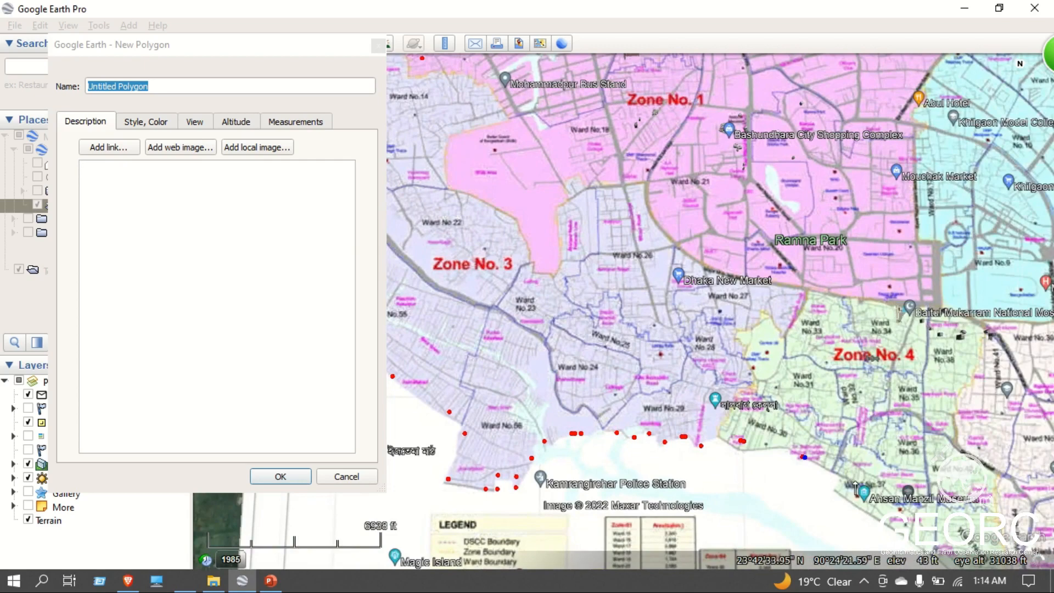
right_click(838, 488)
left_click(841, 476)
left_click(831, 490)
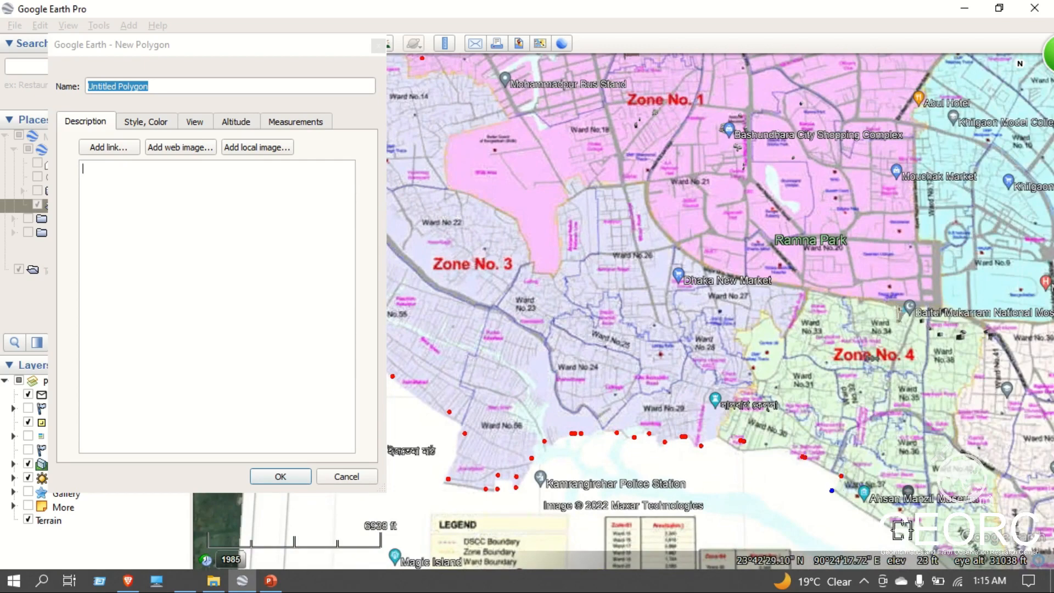
Close the boundary along Zone No. 4's remaining riverbank to the first vertex in Zone No. 5 and save the polygon.
scroll(894, 475, "down", 2)
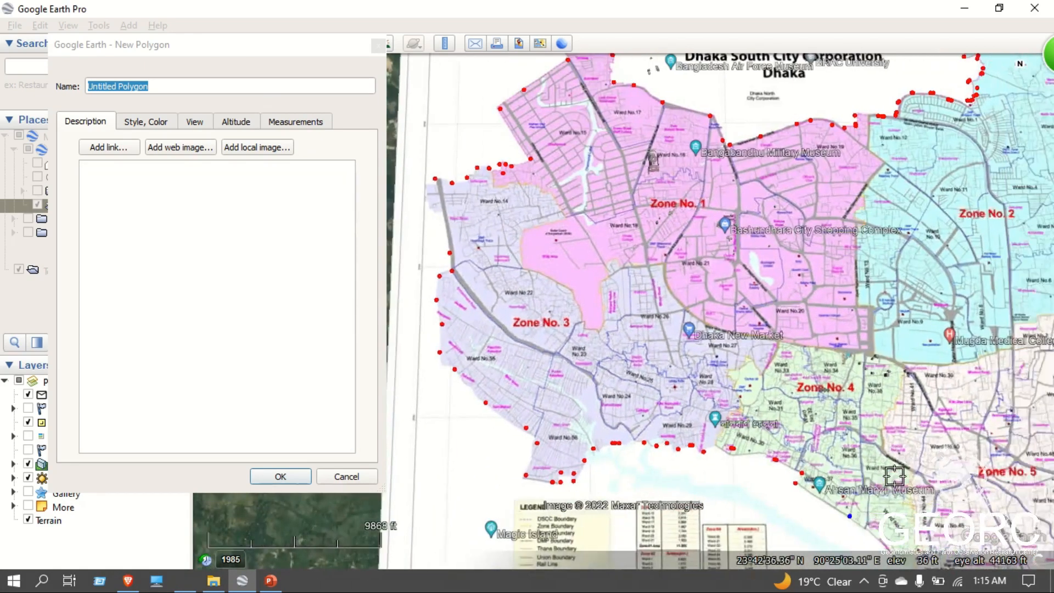
key("Right")
key("Down")
left_click(808, 365)
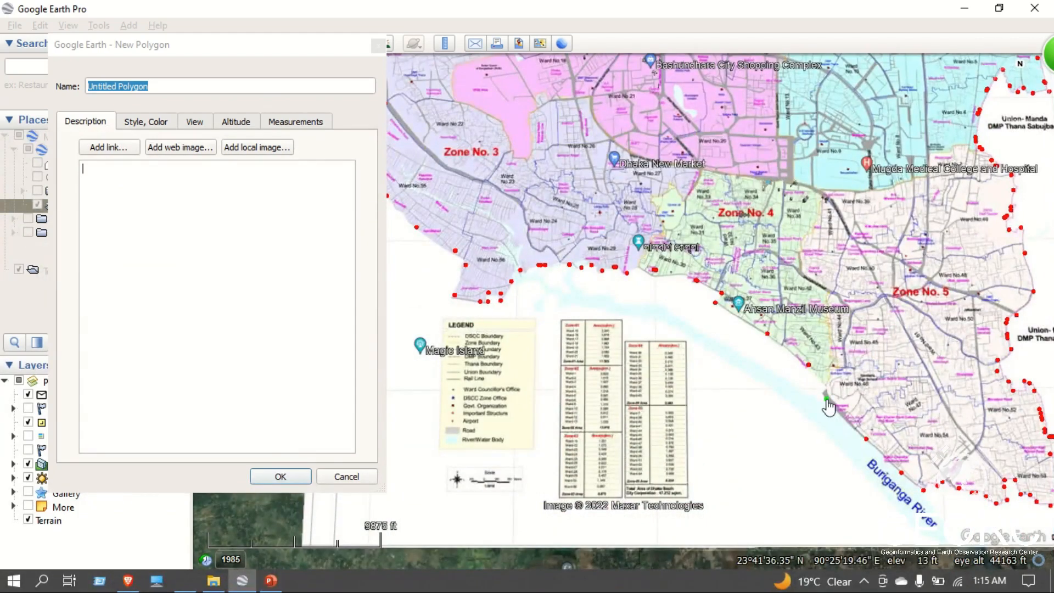
left_click(826, 398)
left_click(280, 476)
Hide the image overlay to examine the finished polygon against the satellite imagery, and show the overlay again.
left_click_drag(325, 431, 413, 423)
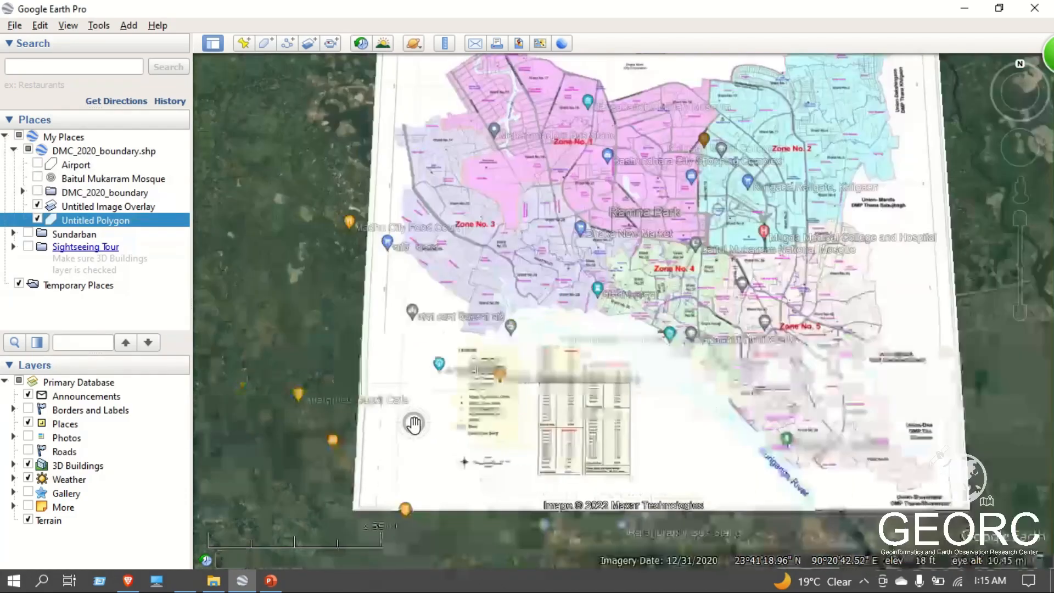
scroll(414, 423, "down", 3)
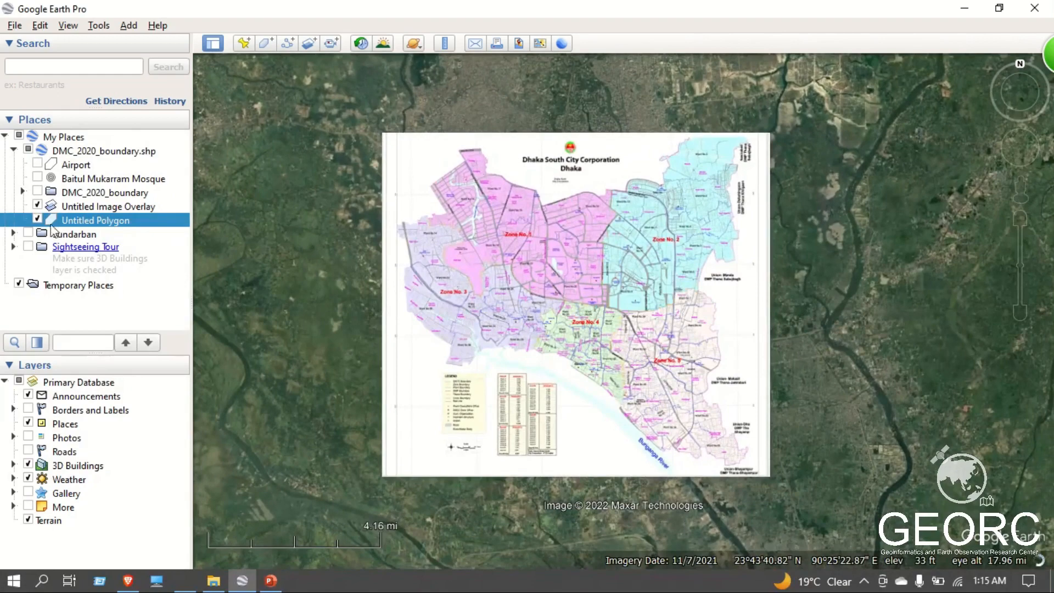
left_click(37, 205)
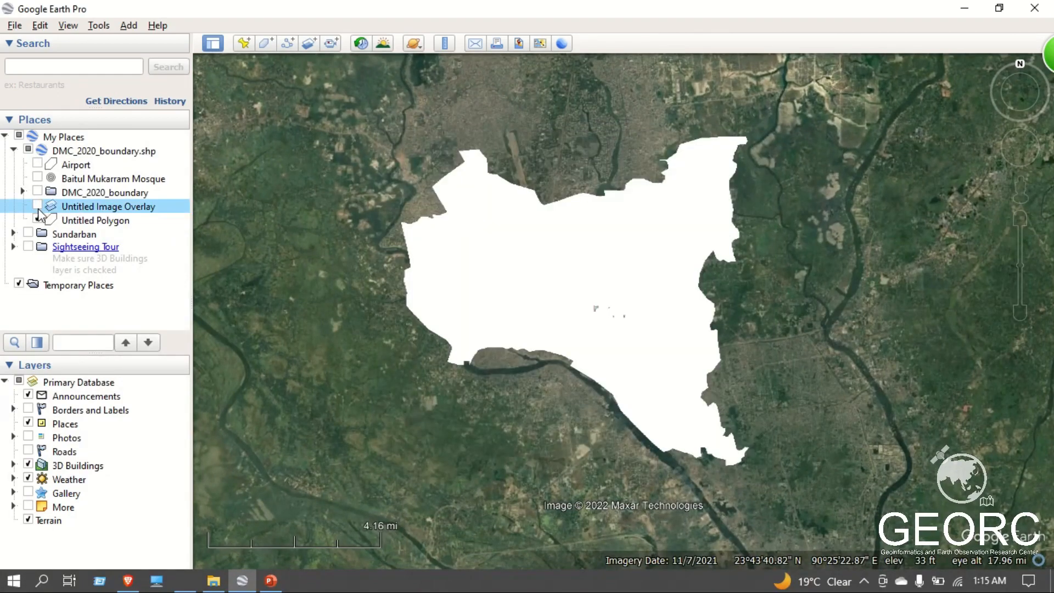
scroll(612, 331, "up", 2)
scroll(611, 331, "up", 4)
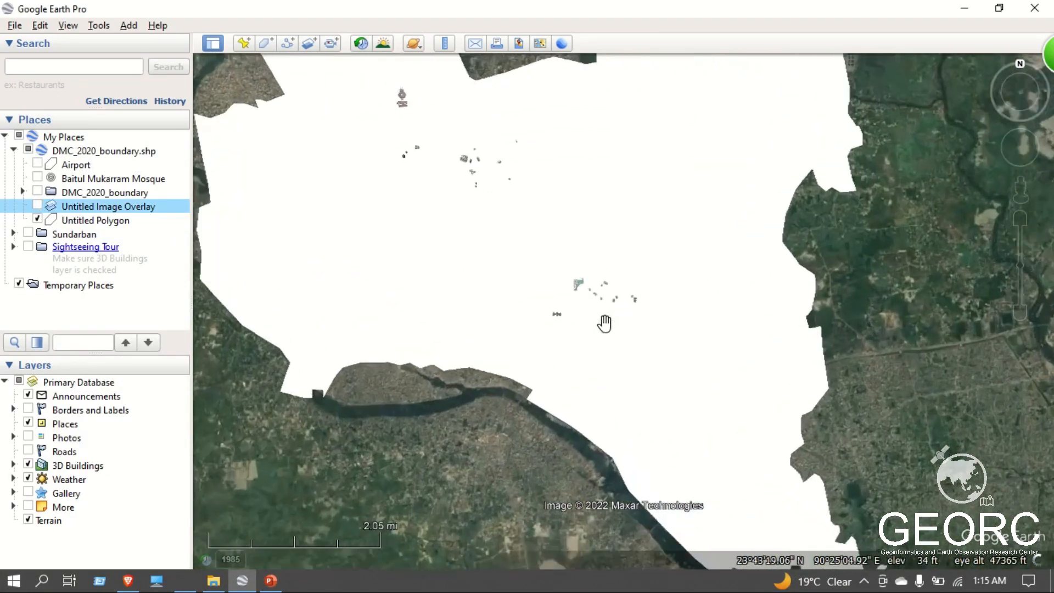
scroll(584, 316, "down", 3)
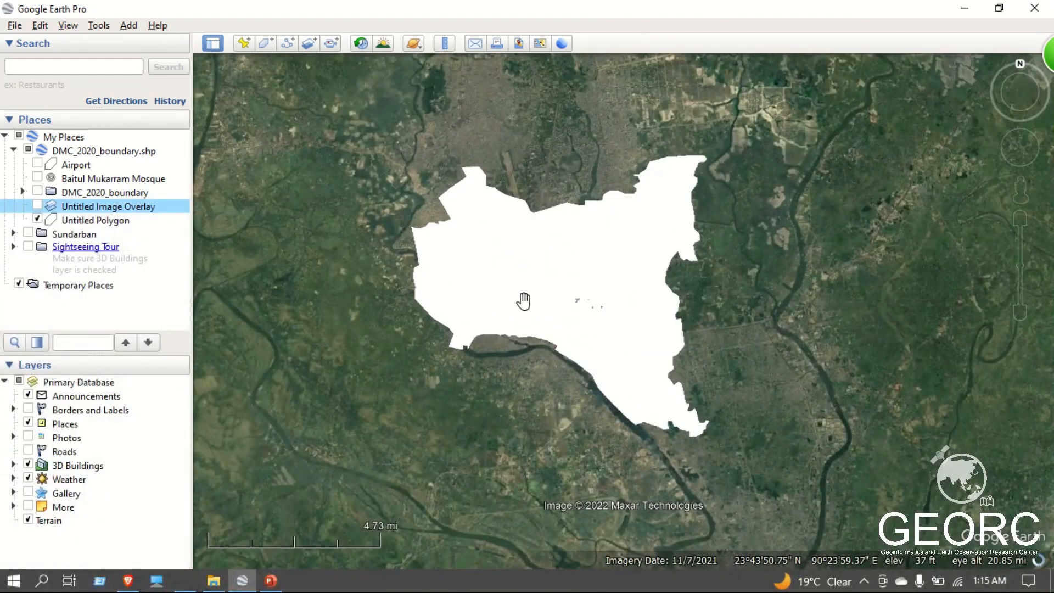
left_click(37, 207)
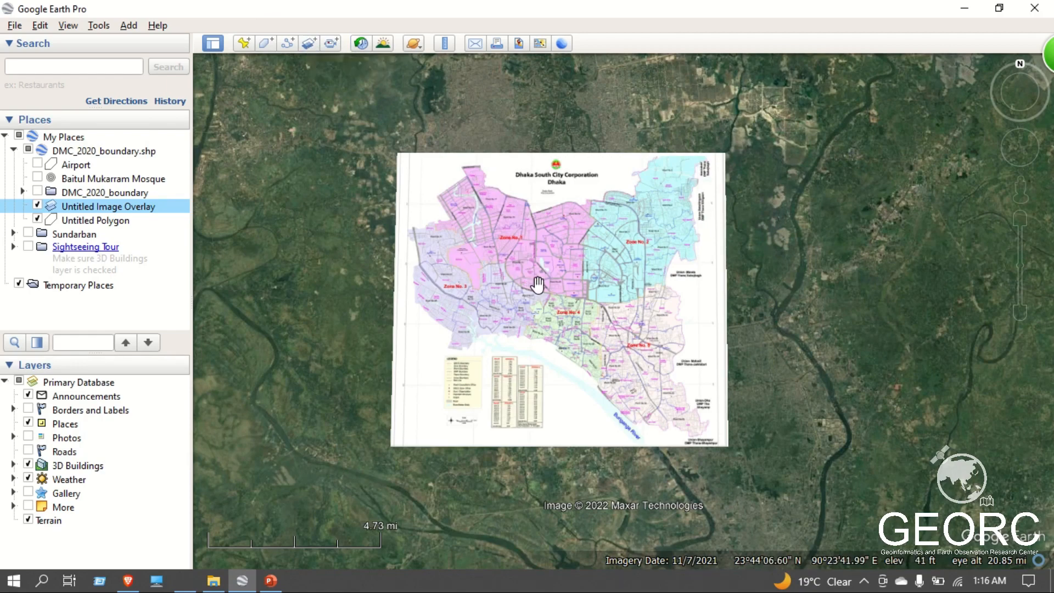
mouse_move(490, 15)
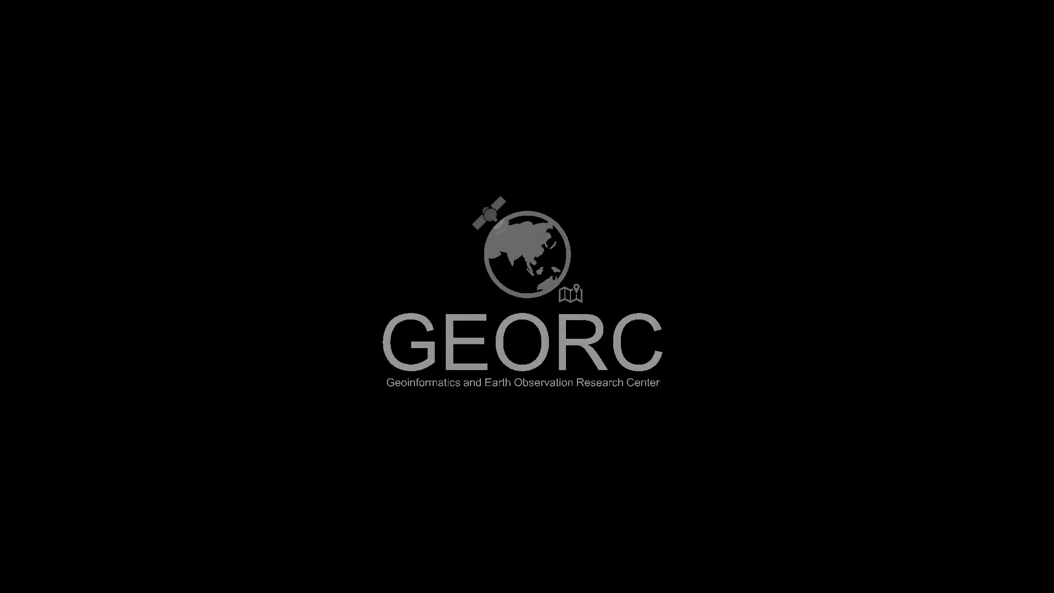